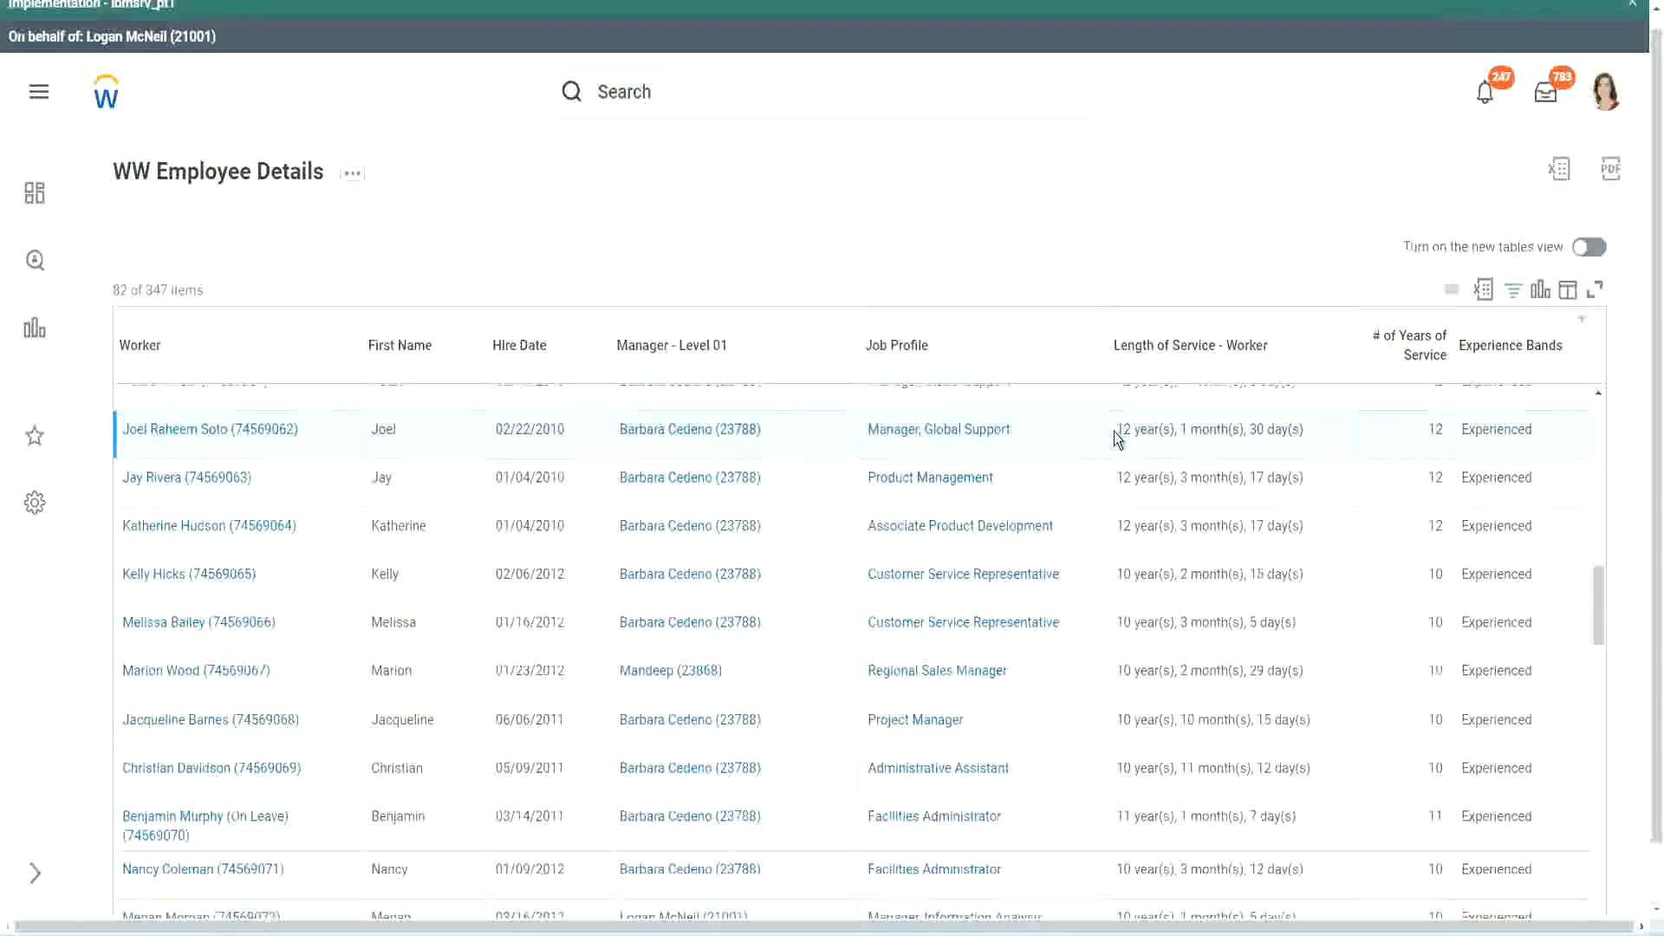
Compare length of service with the years-of-service number in the Manager, Global Support and Administrative Assistant rows.
{"action": "left_click_drag", "start_coordinate": [1116, 430], "coordinate": [1248, 430]}
{"action": "left_click", "coordinate": [1395, 453]}
{"action": "double_click", "coordinate": [1395, 451]}
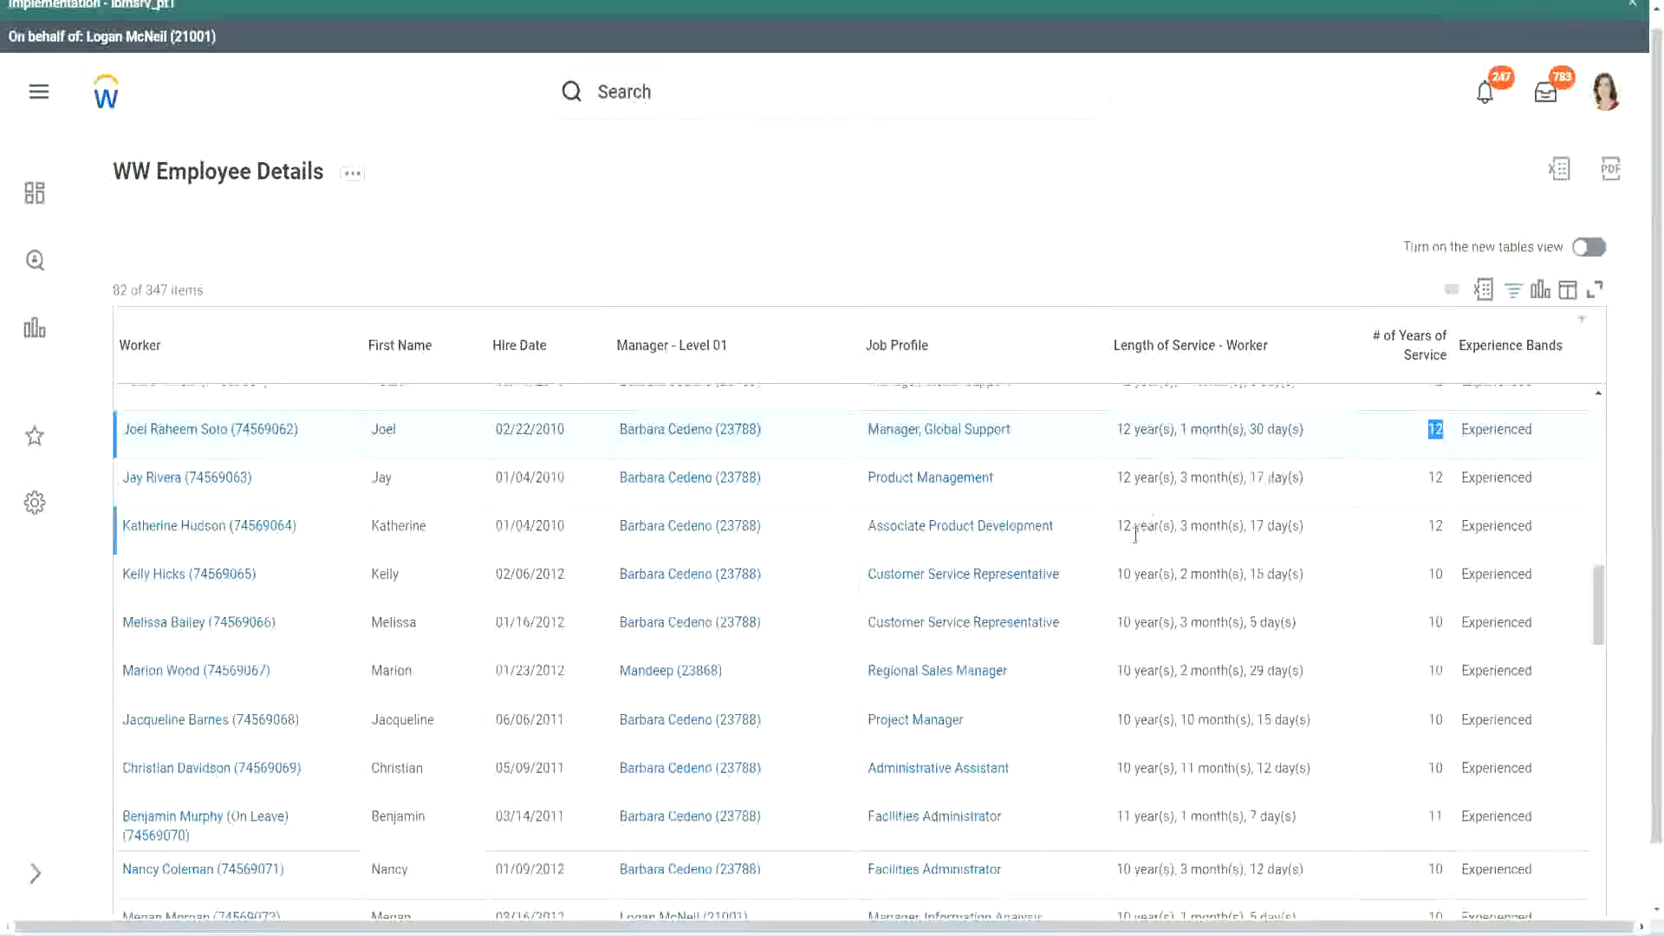
{"action": "left_click", "coordinate": [1142, 769]}
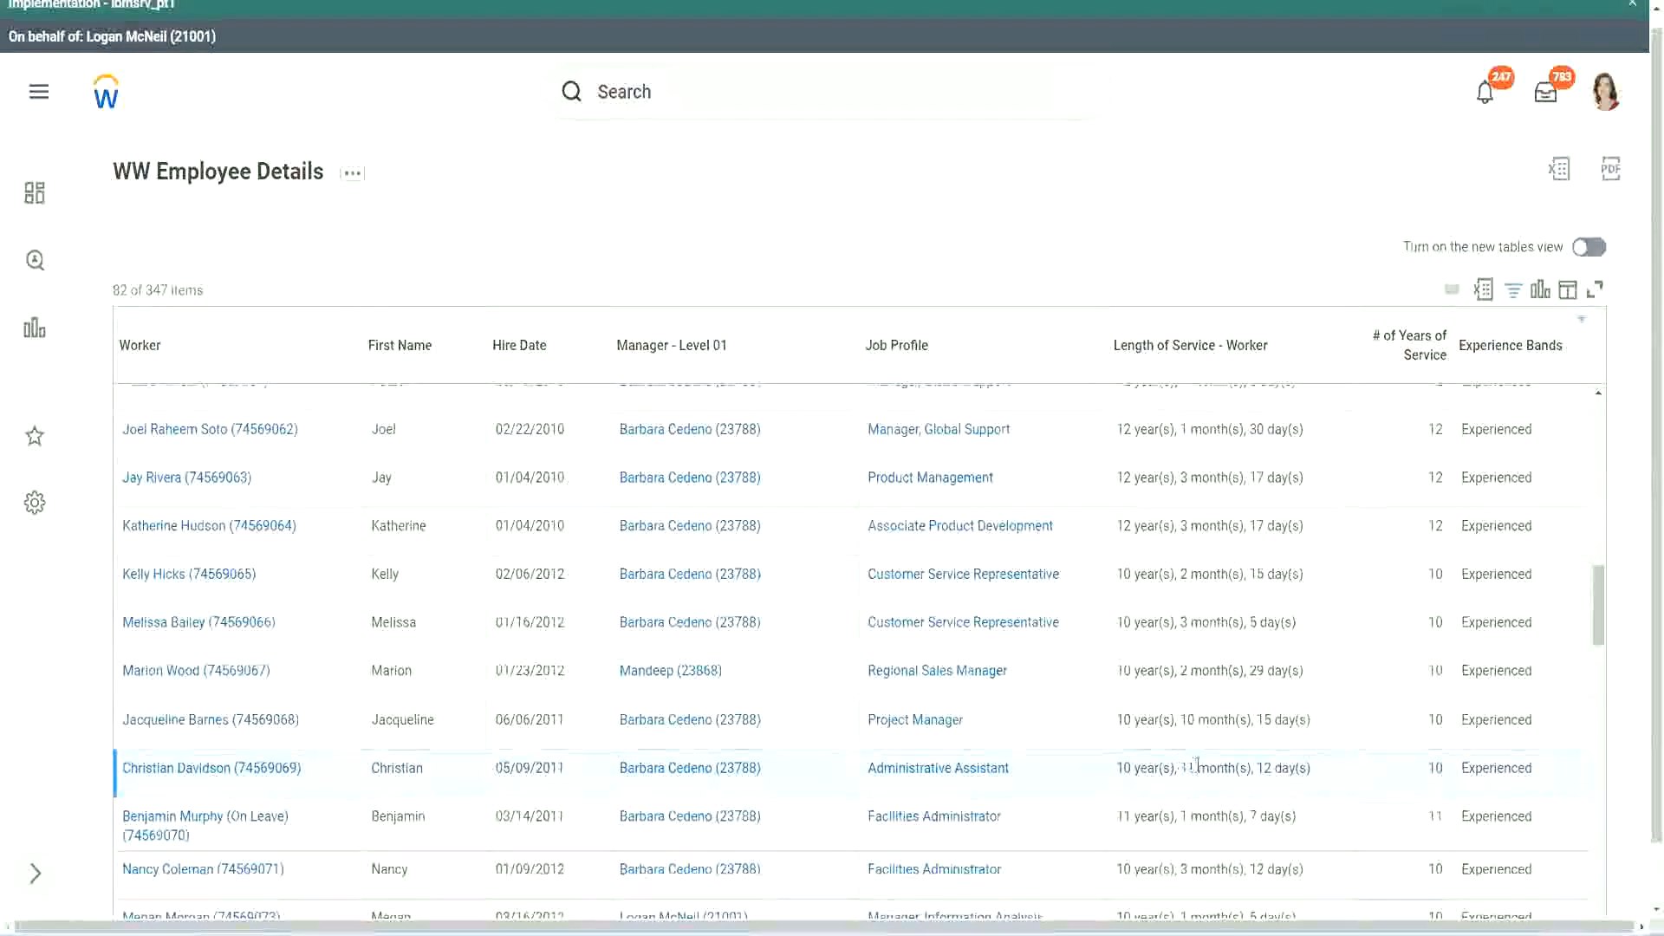
{"action": "left_click_drag", "start_coordinate": [1182, 768], "coordinate": [1274, 768]}
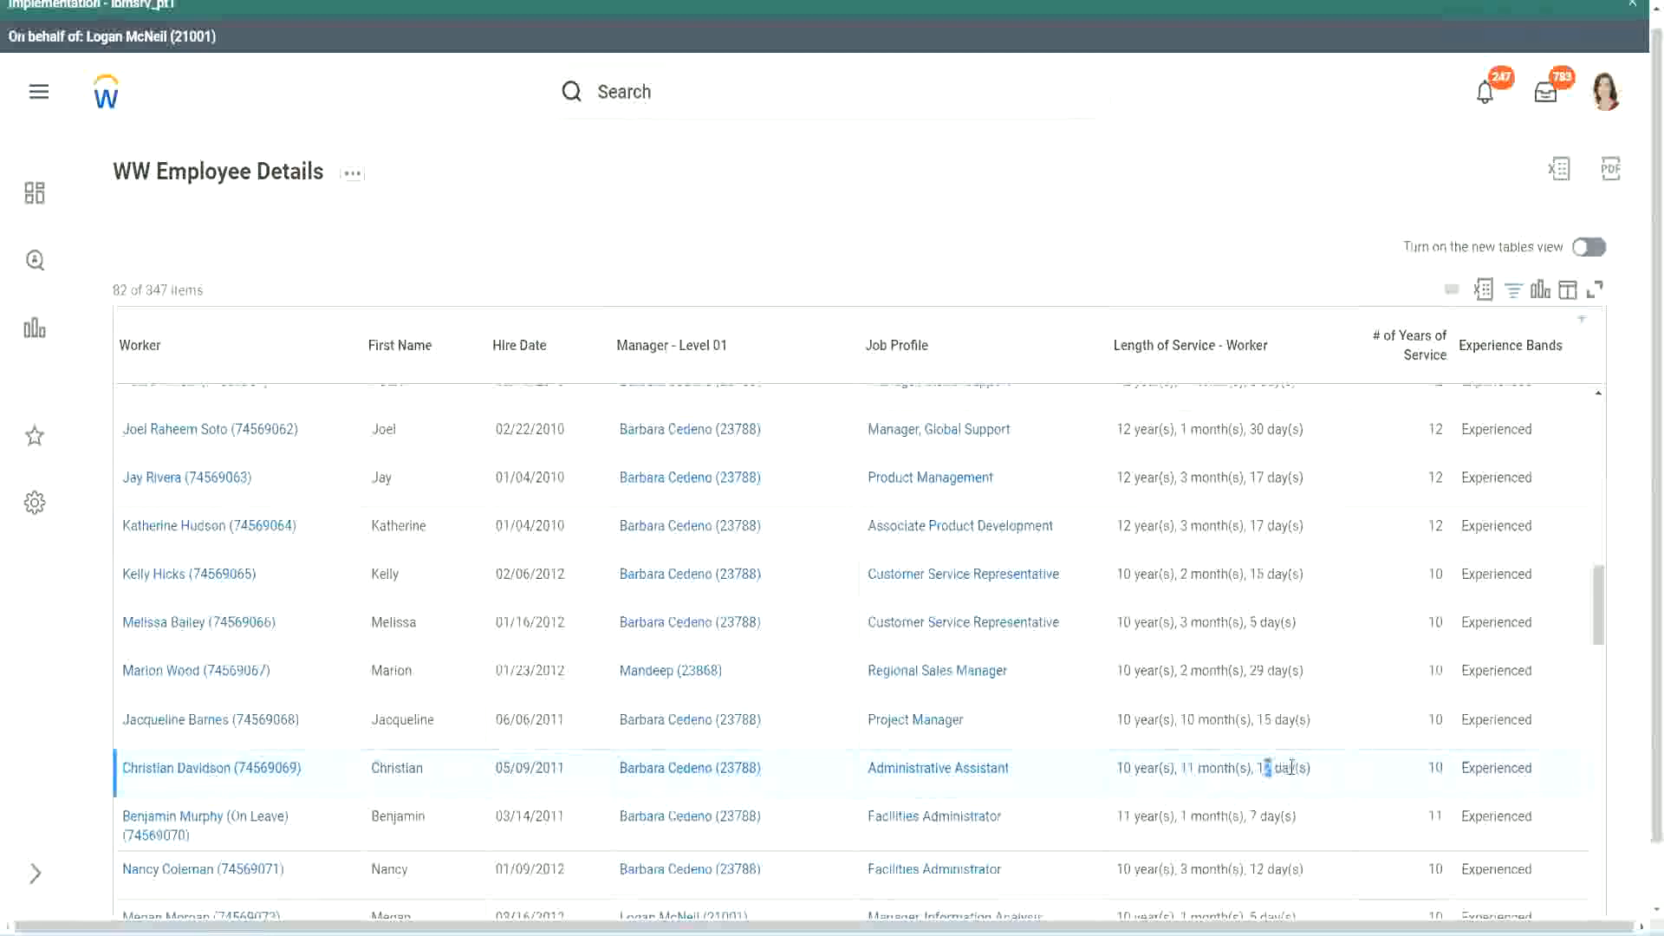
{"action": "left_click", "coordinate": [1291, 768]}
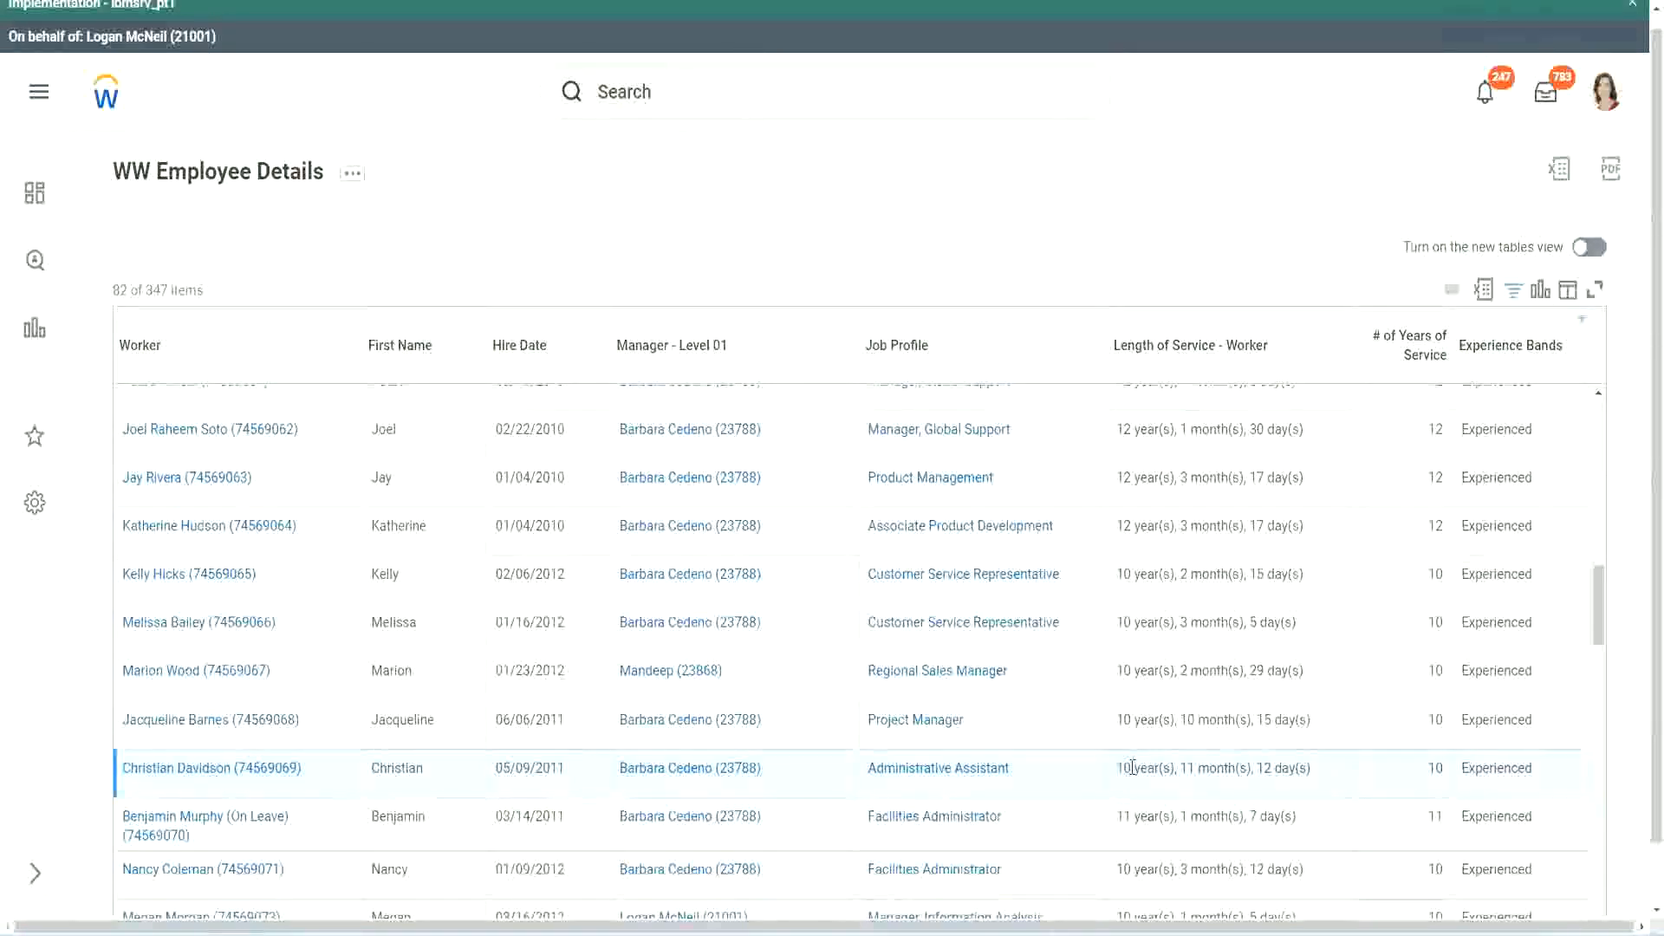
{"action": "double_click", "coordinate": [1434, 769]}
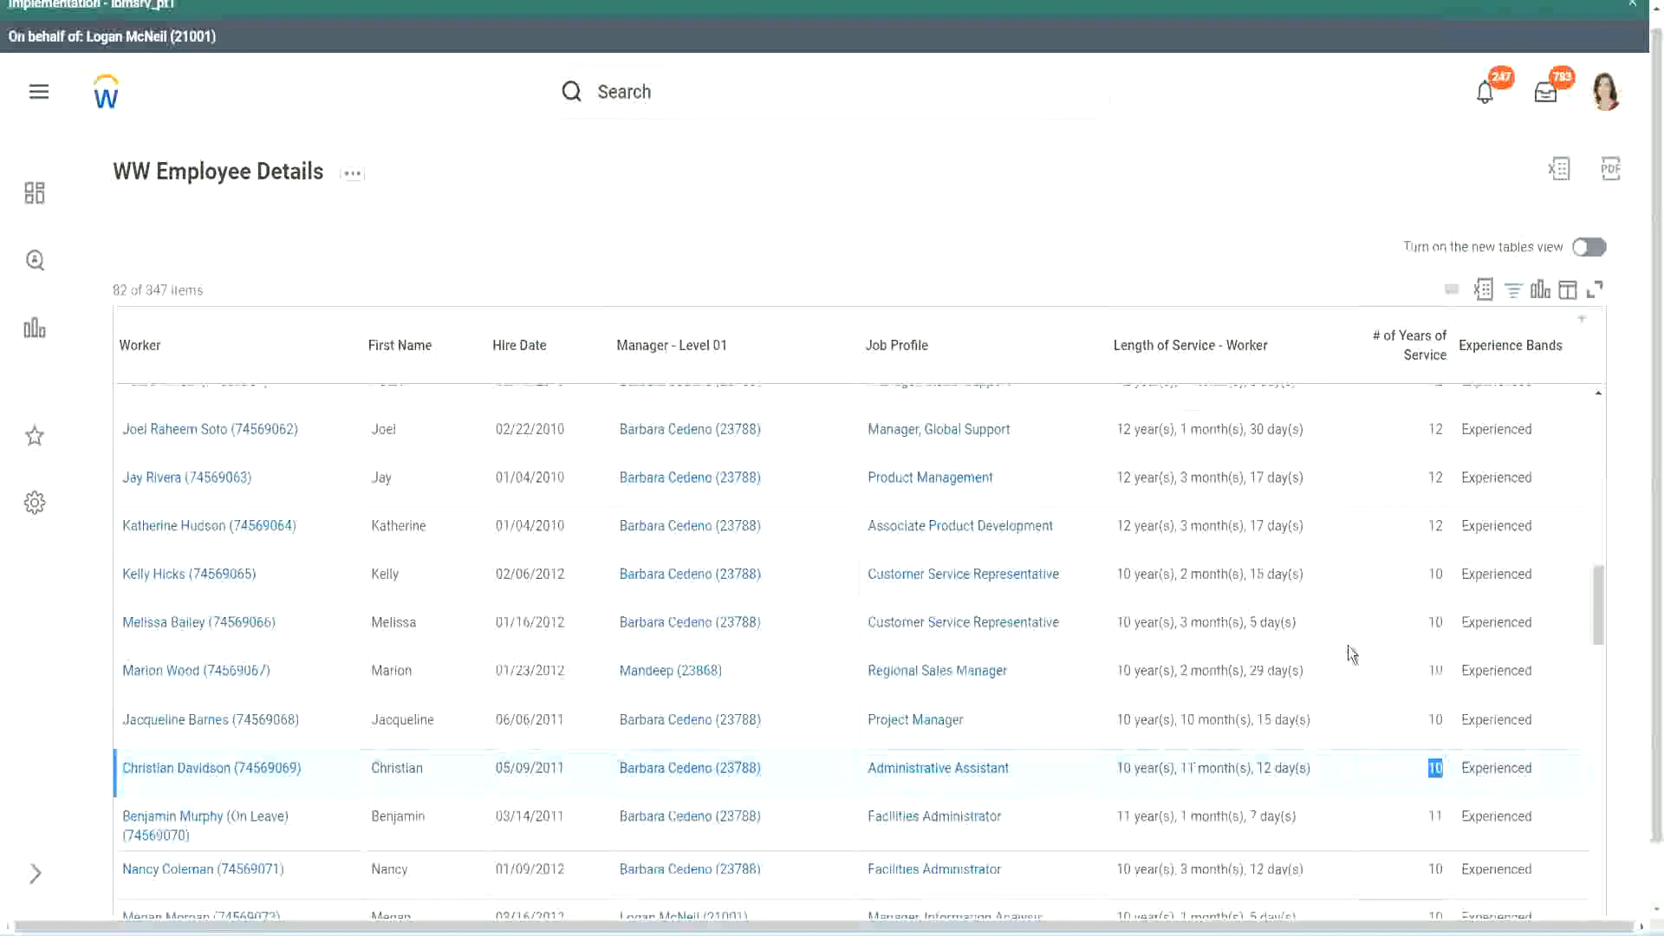
{"action": "left_click", "coordinate": [1432, 548]}
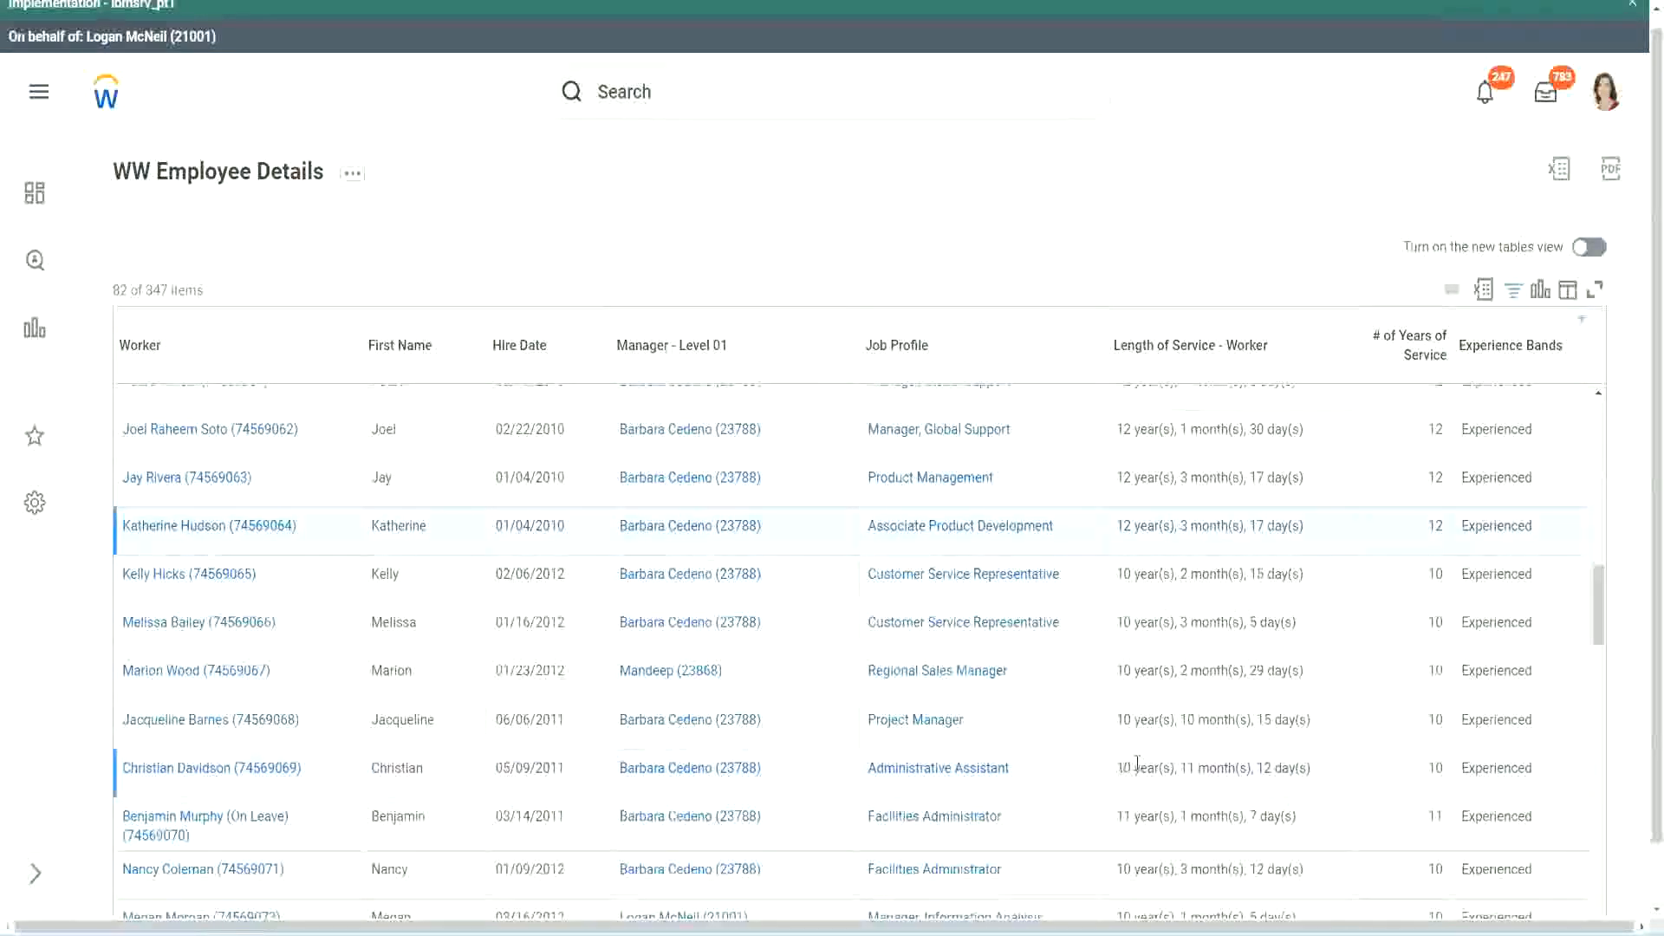
{"action": "left_click_drag", "start_coordinate": [1117, 765], "coordinate": [1137, 763]}
{"action": "left_click", "coordinate": [1256, 763]}
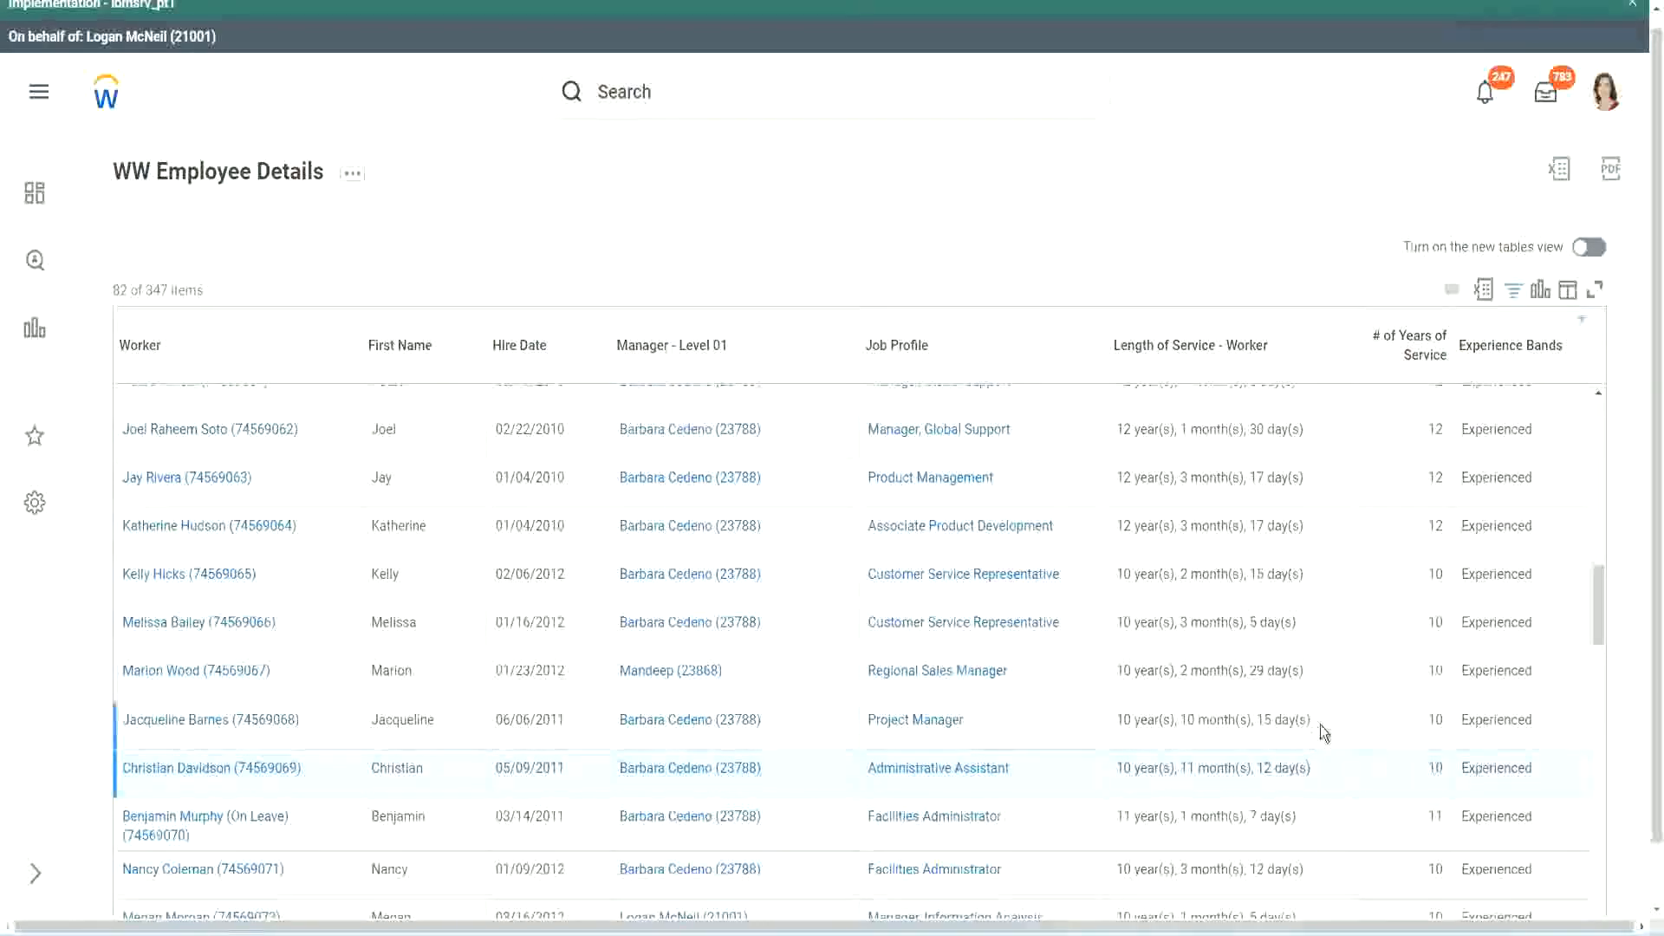
Check how months and days affect the years-of-service number, including in the Project Manager row.
{"action": "left_click_drag", "start_coordinate": [1428, 429], "coordinate": [1444, 429]}
{"action": "left_click_drag", "start_coordinate": [1116, 429], "coordinate": [1326, 429]}
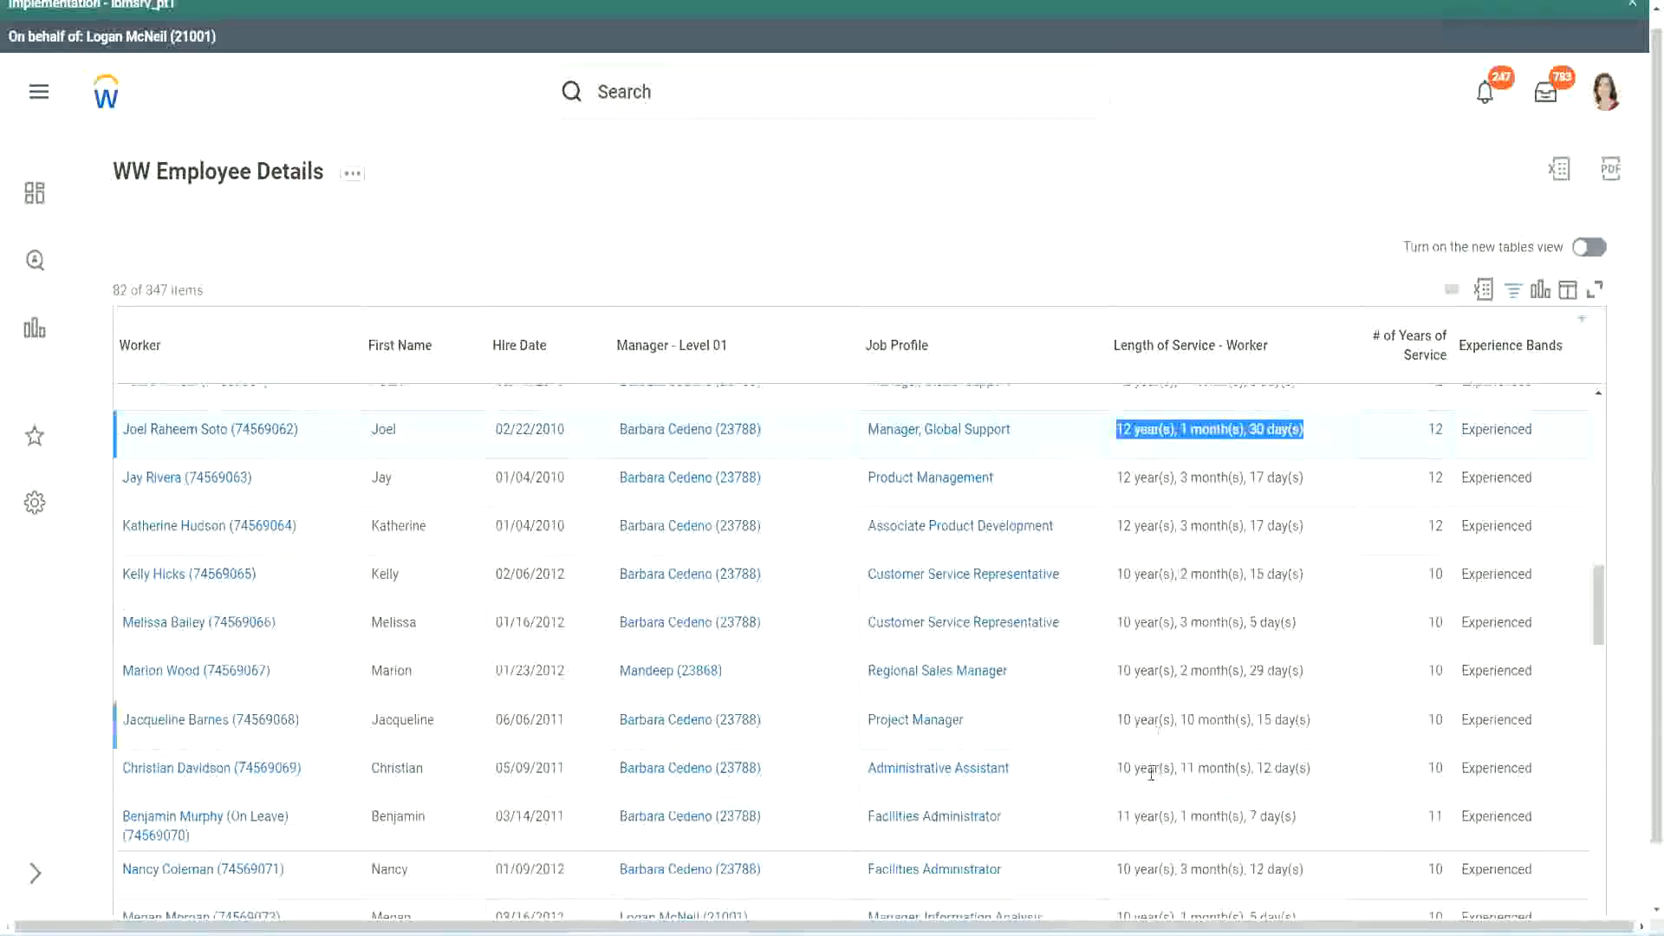
{"action": "left_click", "coordinate": [1291, 766]}
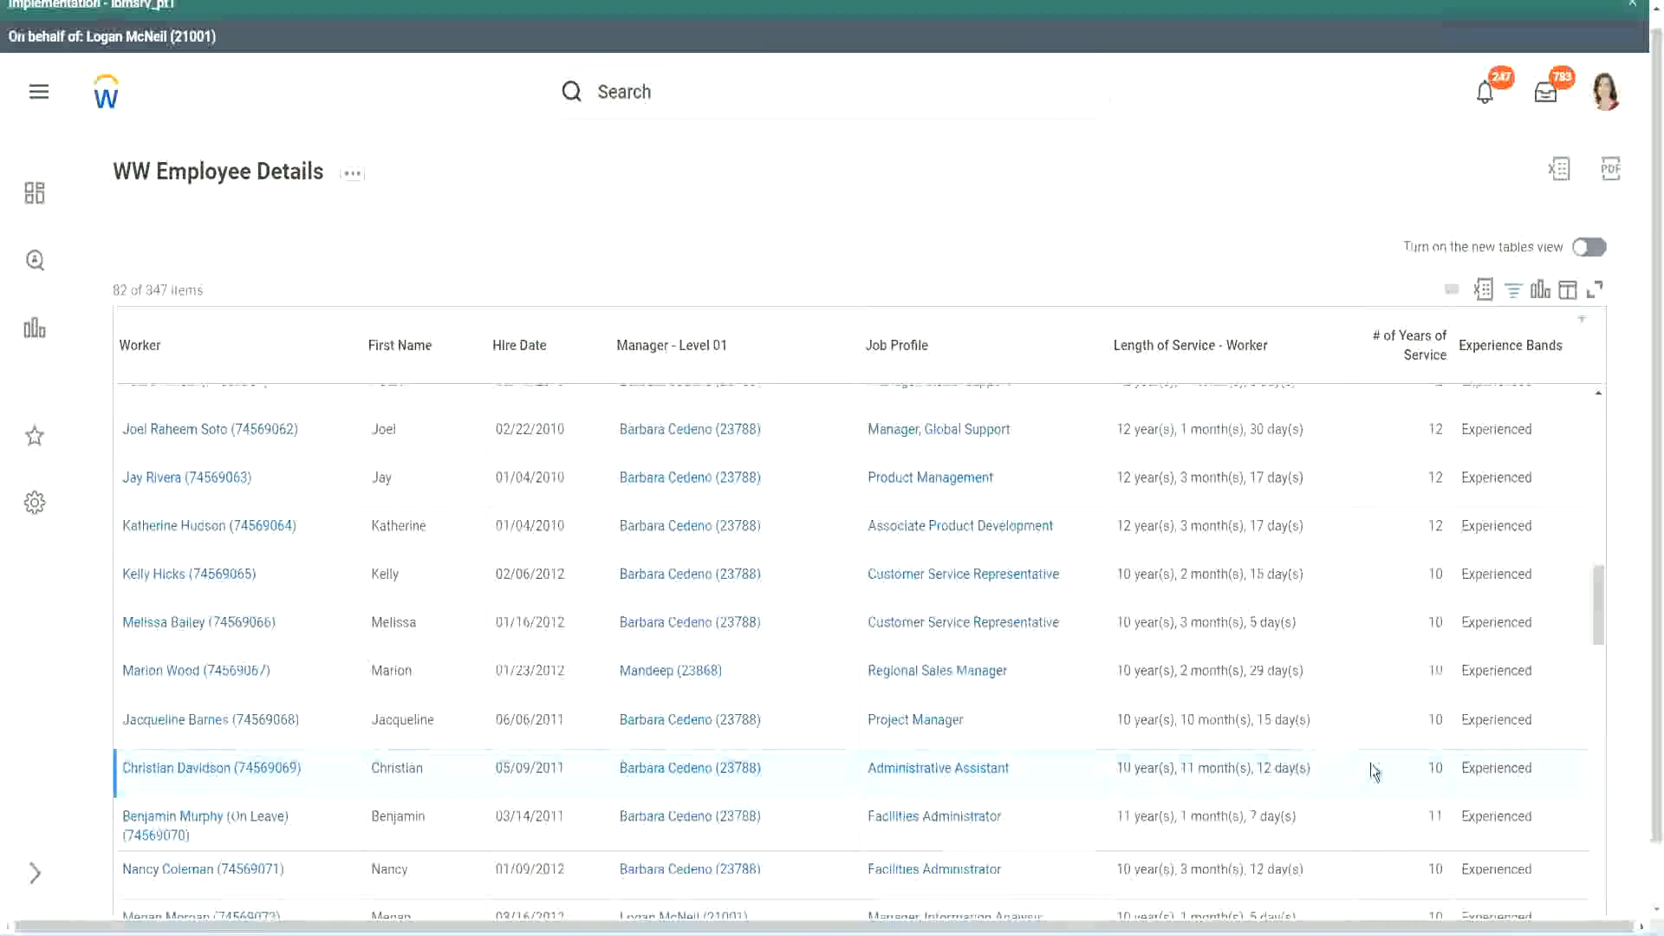
{"action": "double_click", "coordinate": [1431, 767]}
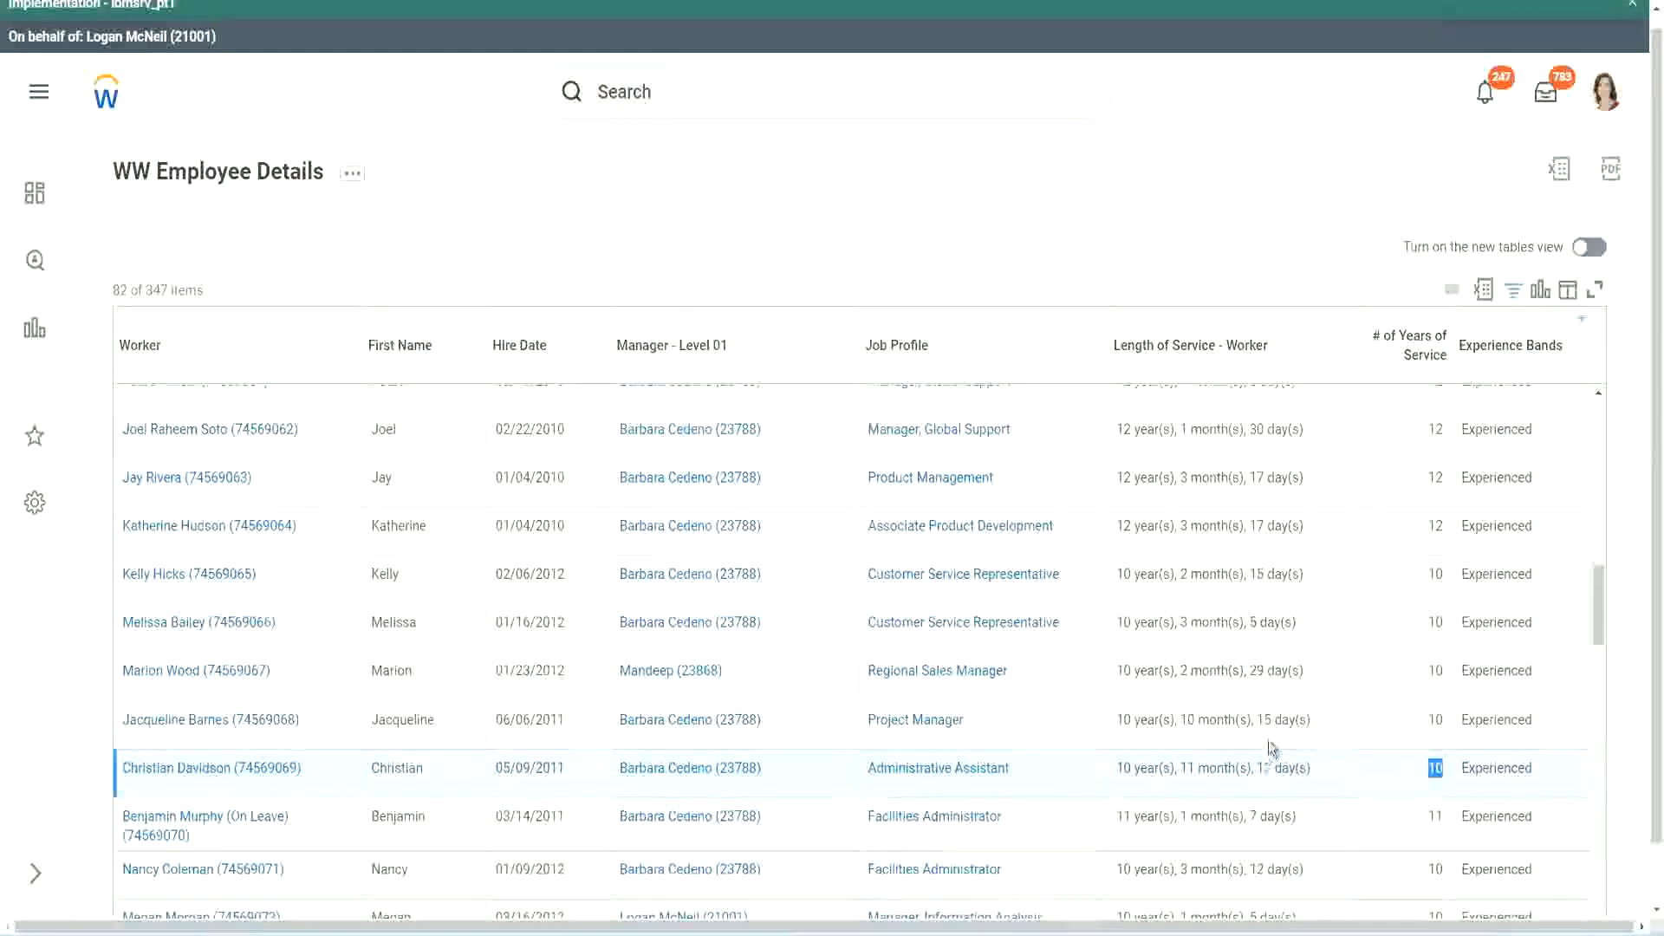
{"action": "left_click", "coordinate": [1374, 773]}
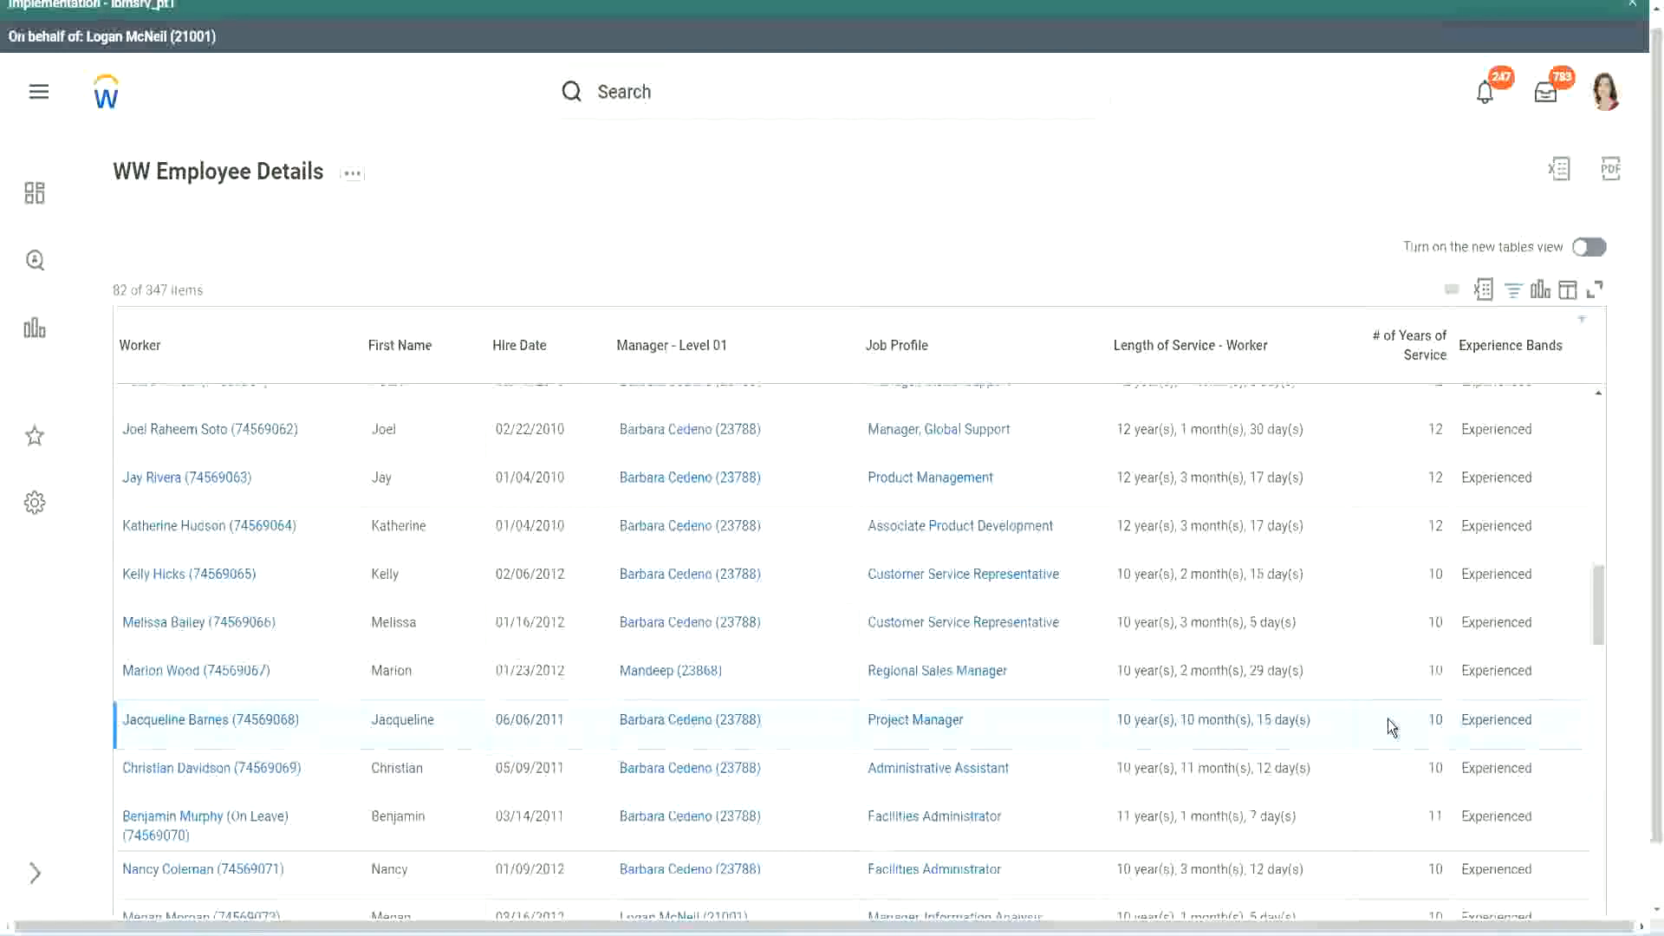
{"action": "double_click", "coordinate": [1436, 717]}
{"action": "left_click", "coordinate": [1426, 718]}
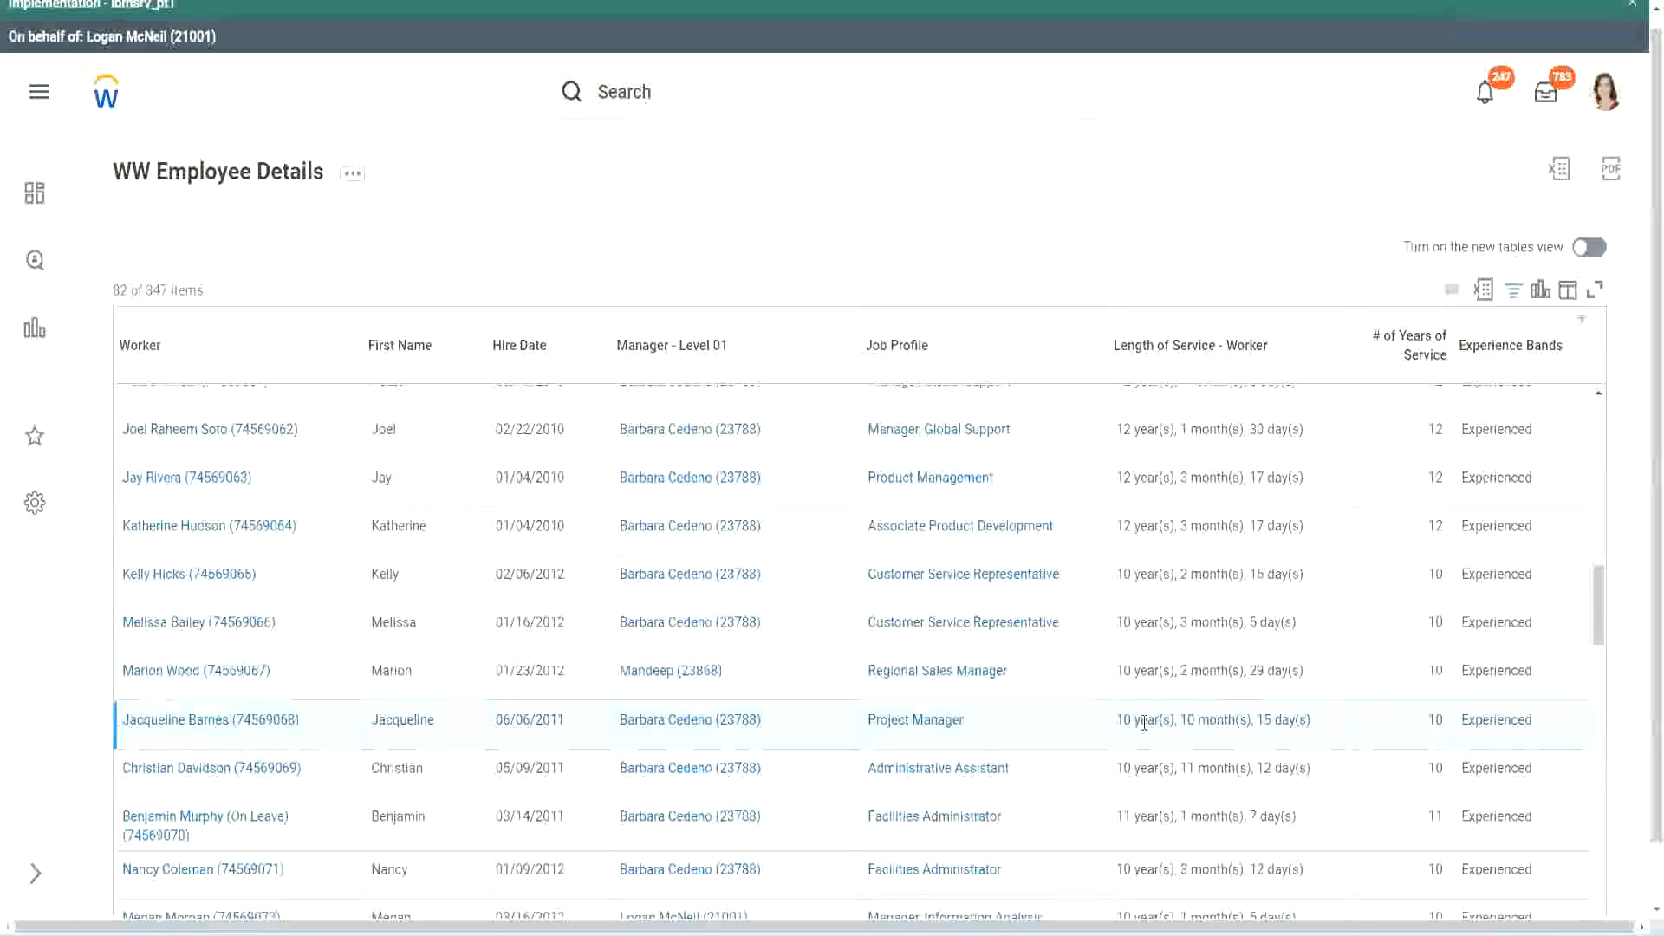
{"action": "double_click", "coordinate": [1189, 720]}
{"action": "left_click", "coordinate": [1242, 720]}
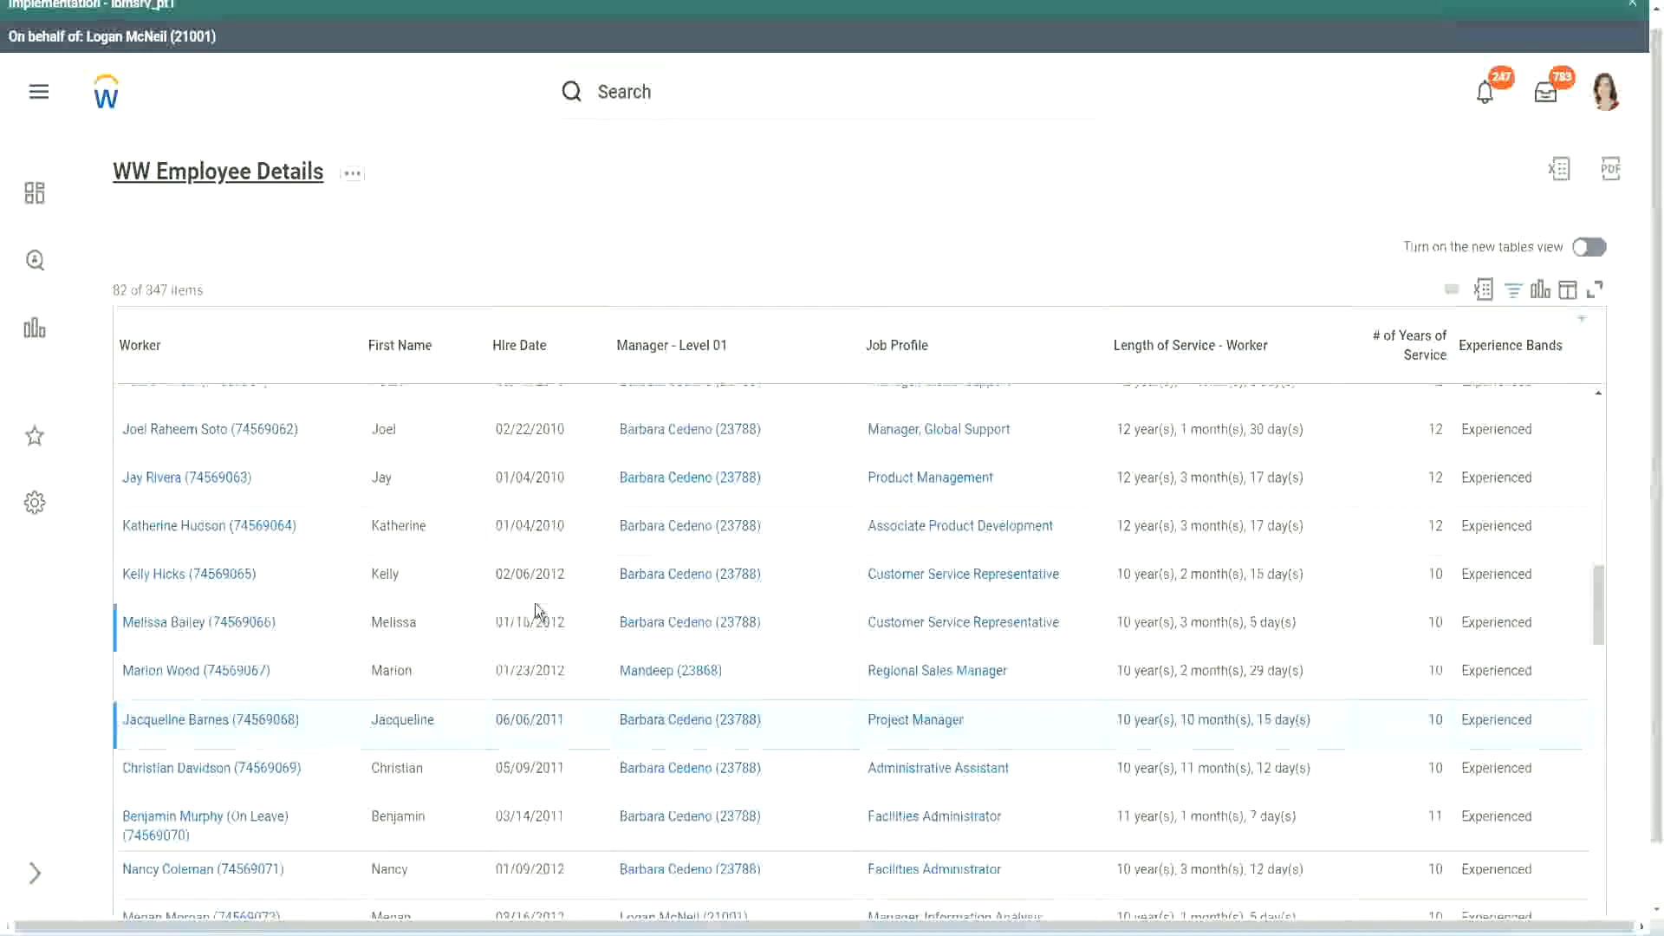
Open the CF-WW-Eval Exp-Derive Experience Bands from Years of Service field from the report definition in a new tab and dismiss the environment banner.
{"action": "scroll", "coordinate": [542, 602], "scroll_direction": "down", "scroll_amount": 5}
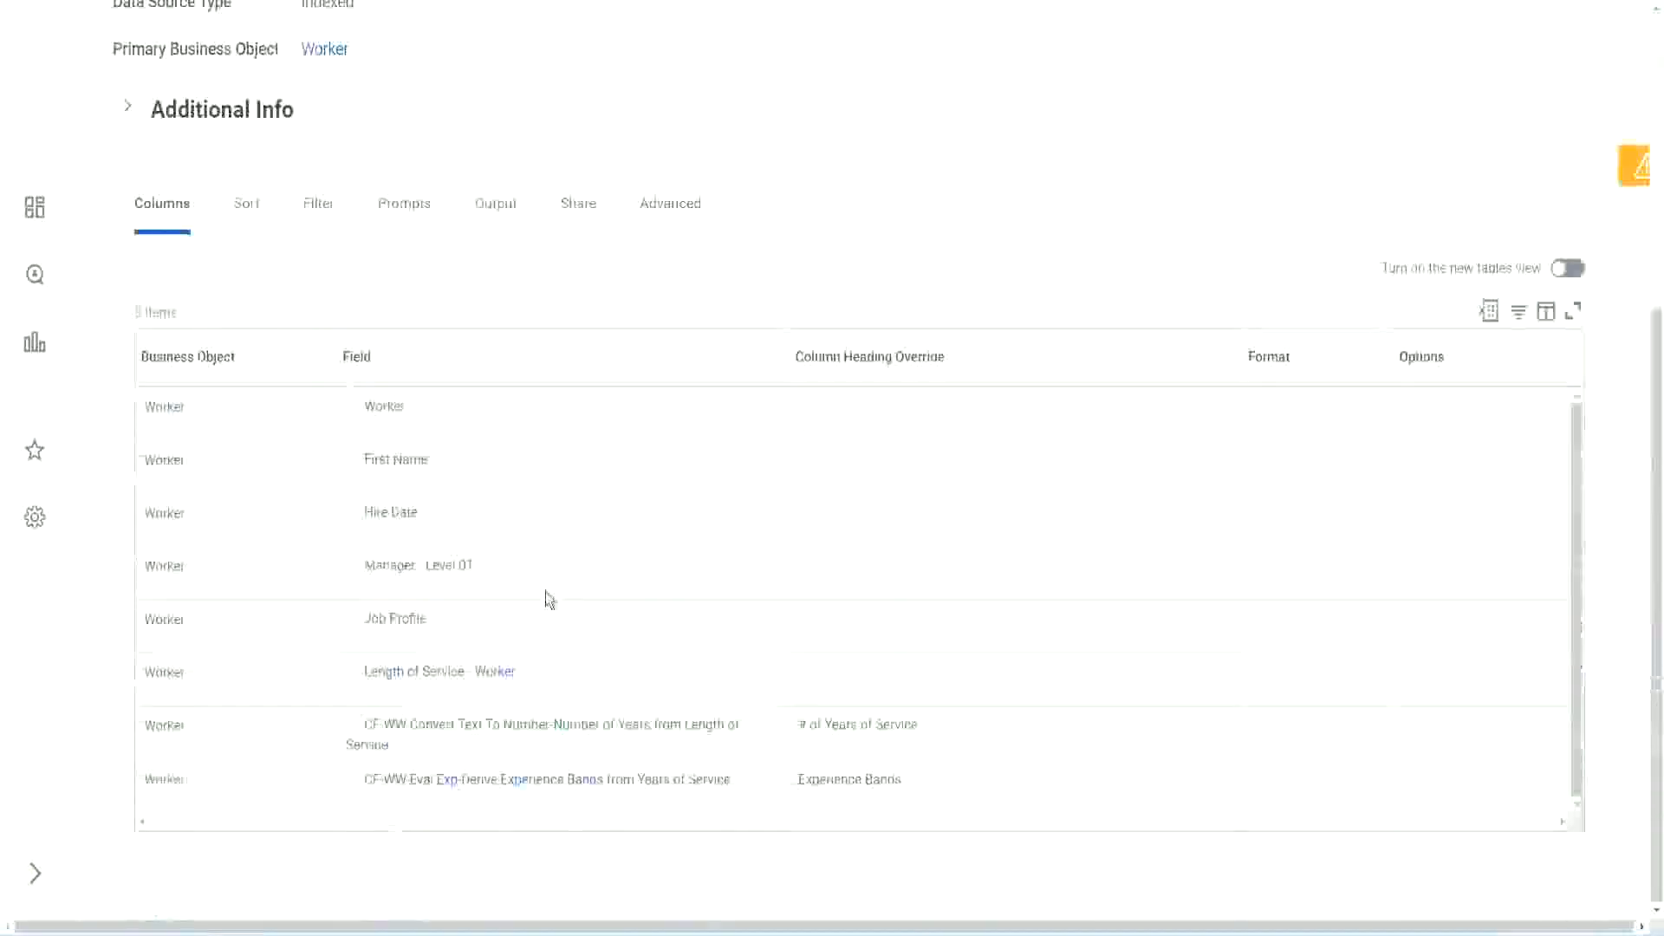
{"action": "right_click", "coordinate": [452, 788]}
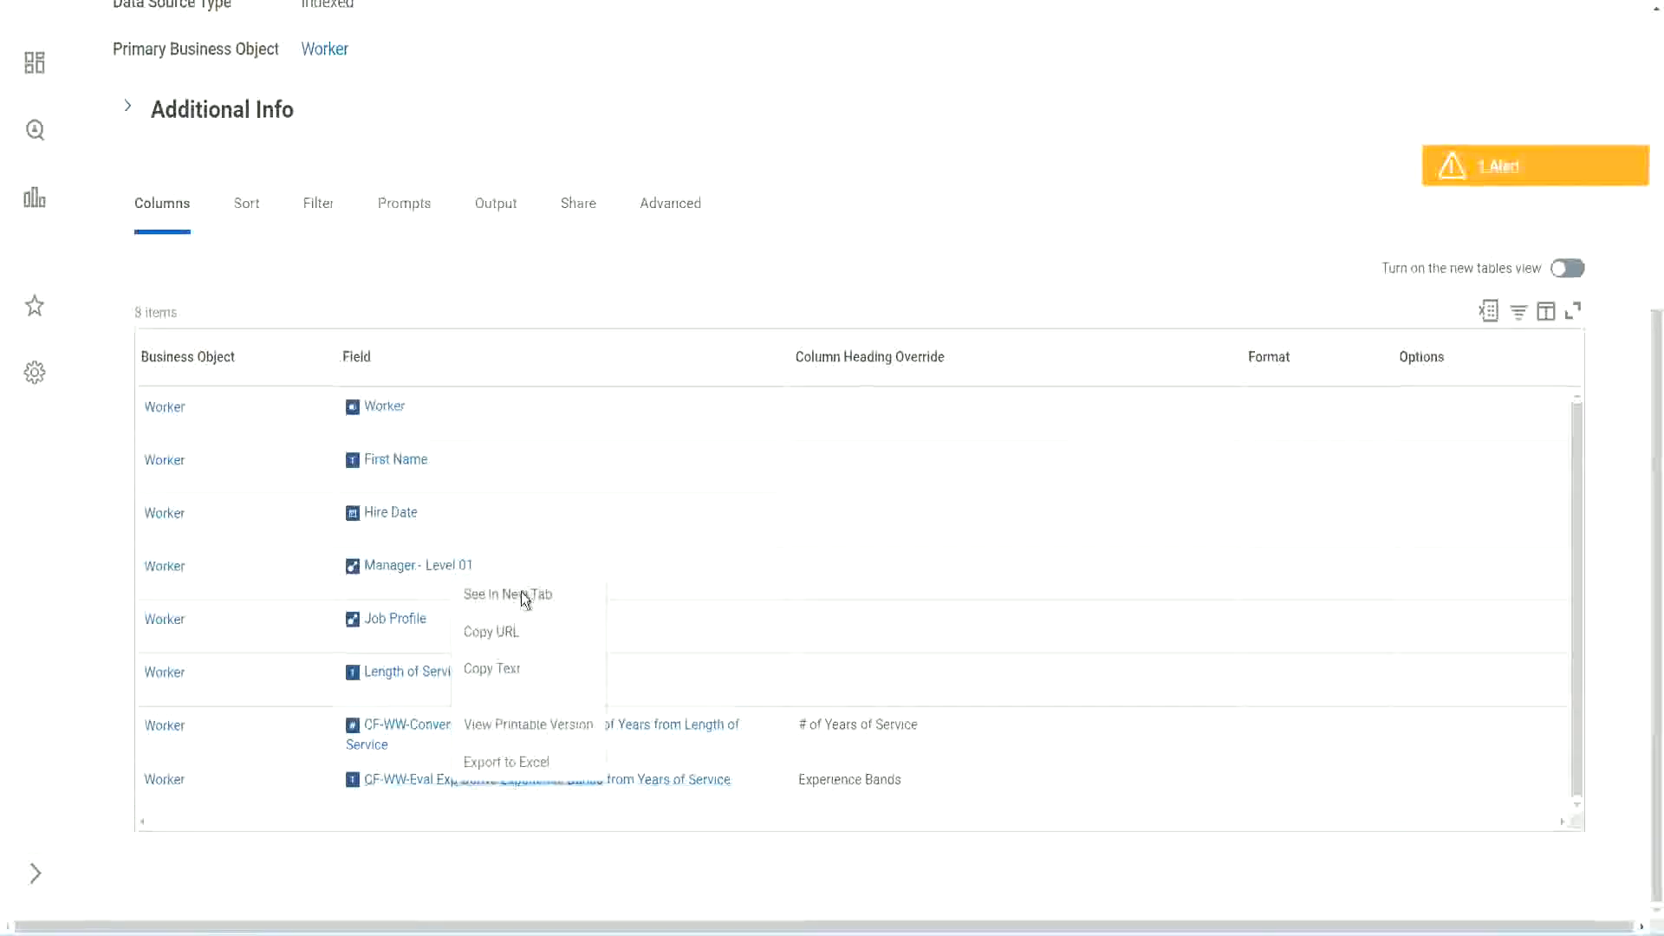
{"action": "left_click", "coordinate": [520, 590]}
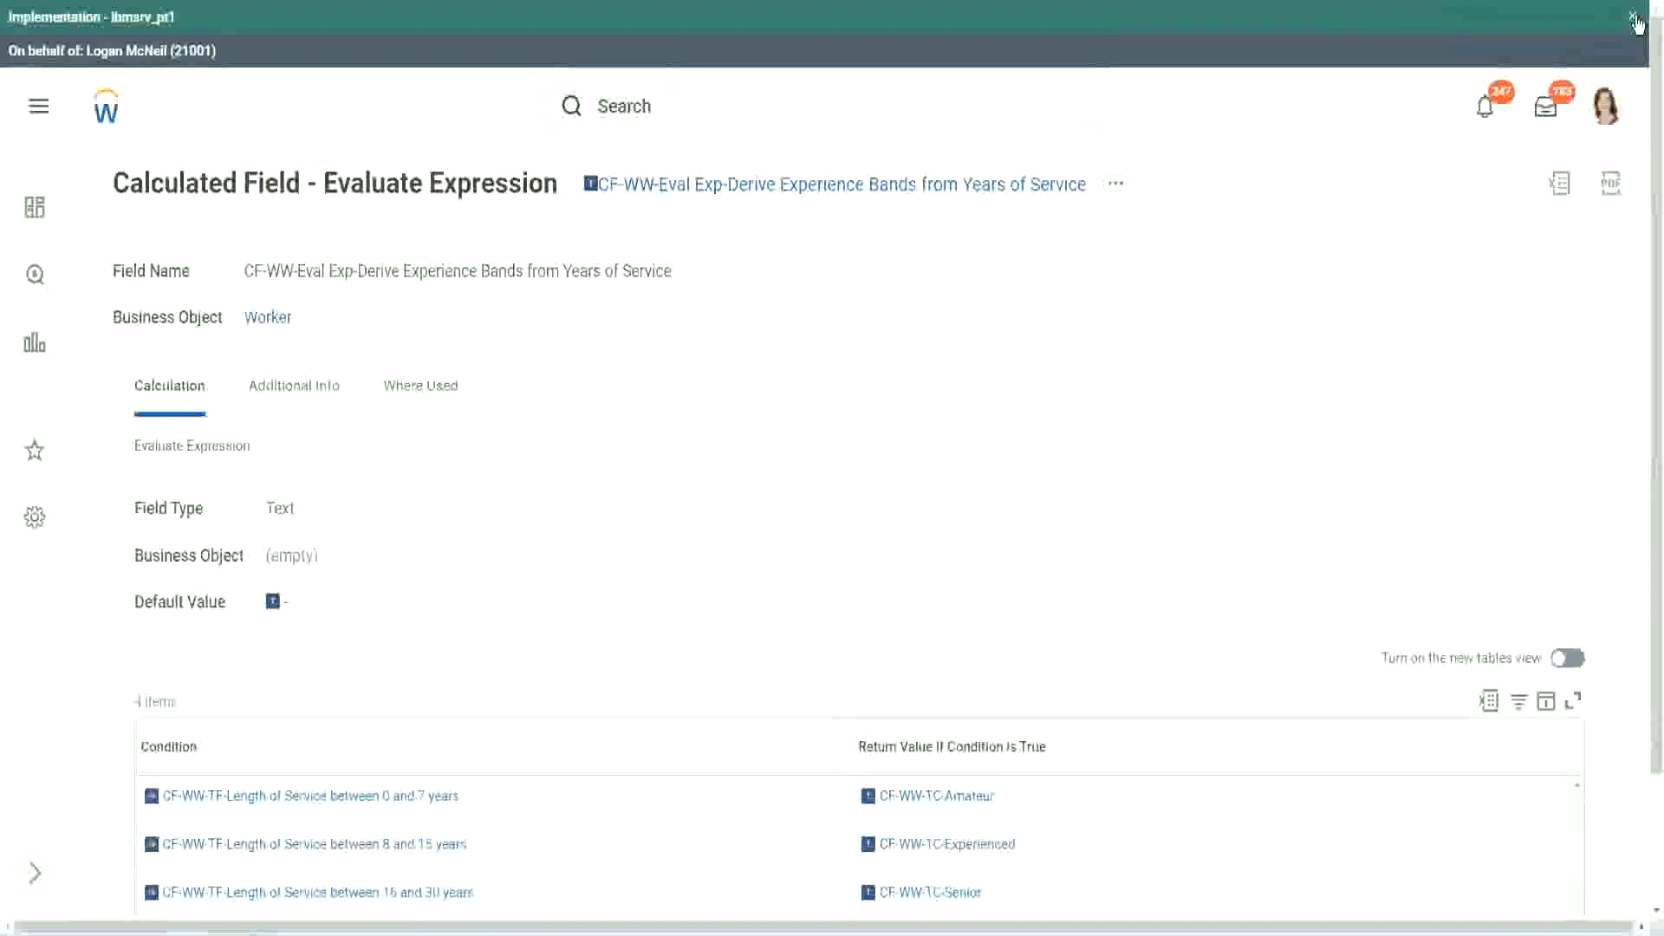
{"action": "left_click", "coordinate": [1635, 19]}
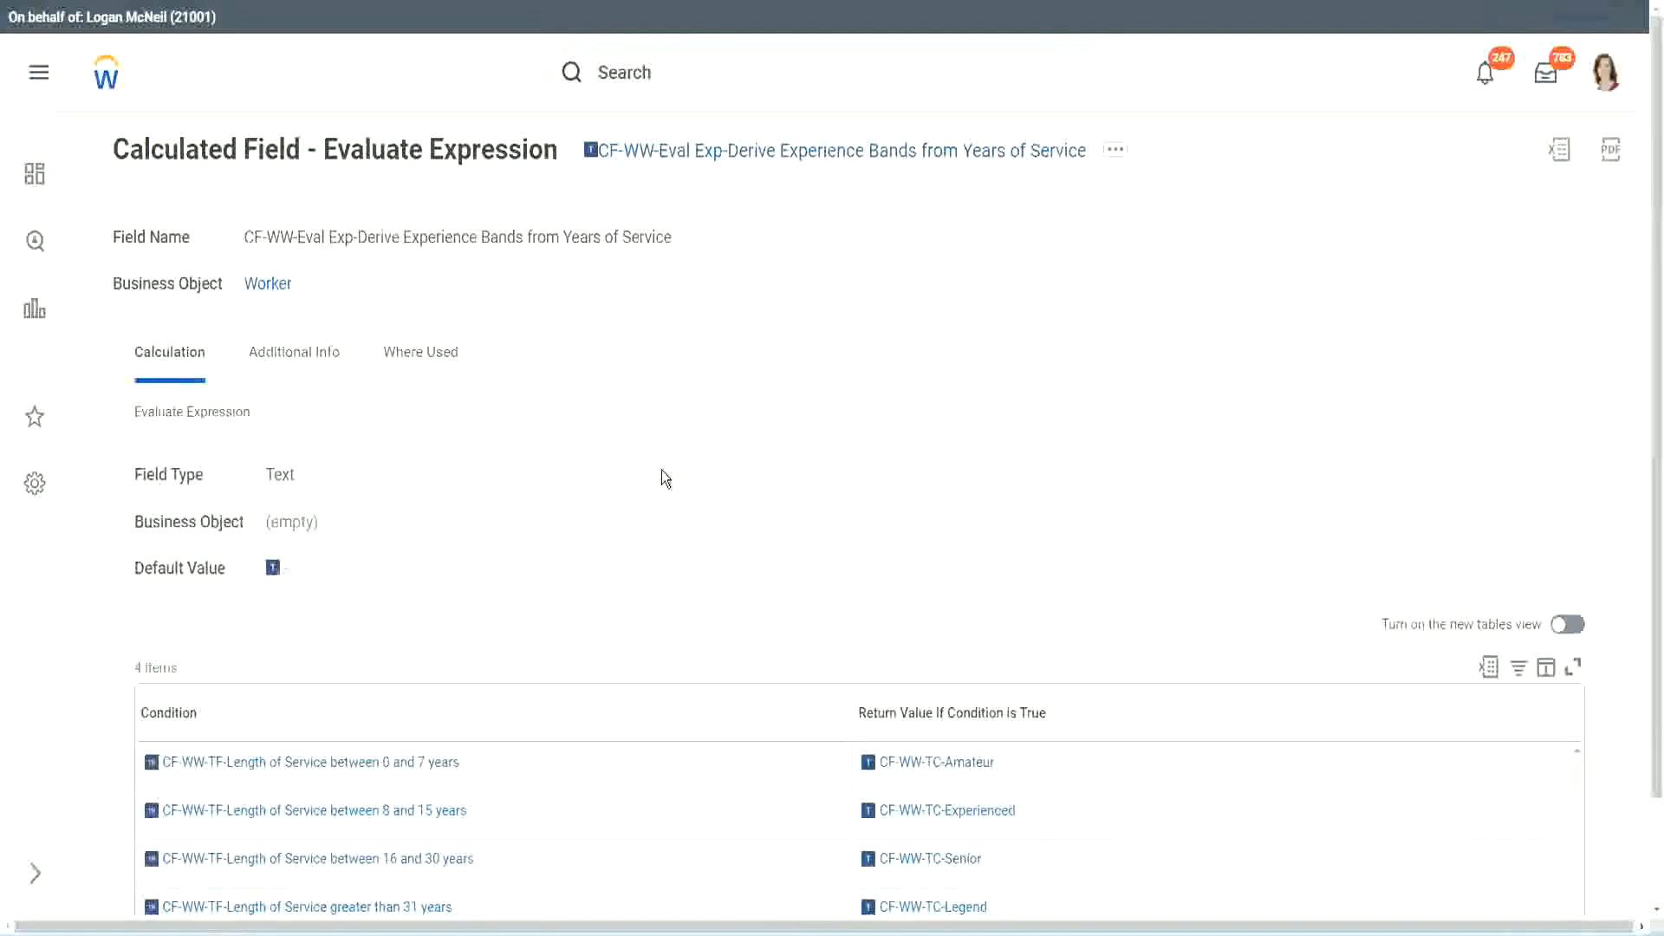
Copy the name text of the Evaluate Expression calculated field CF-WW-Eval Exp-Derive Experience Bands from Years of Service.
{"action": "scroll", "coordinate": [694, 463], "scroll_direction": "down", "scroll_amount": 1}
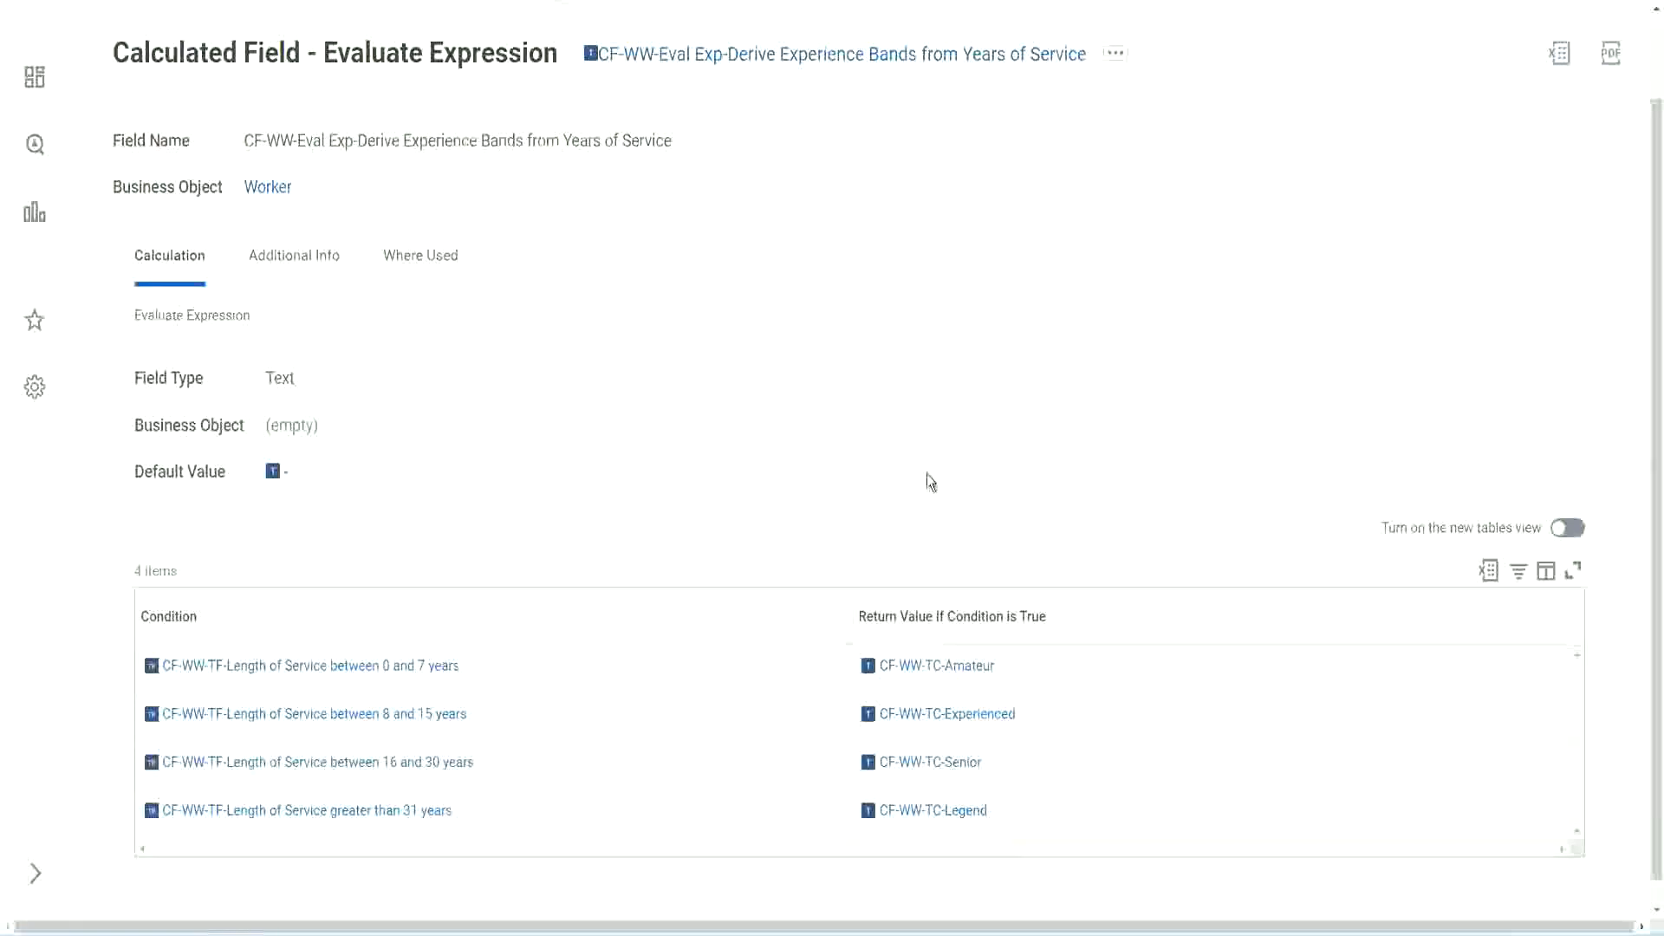
{"action": "left_click", "coordinate": [754, 611]}
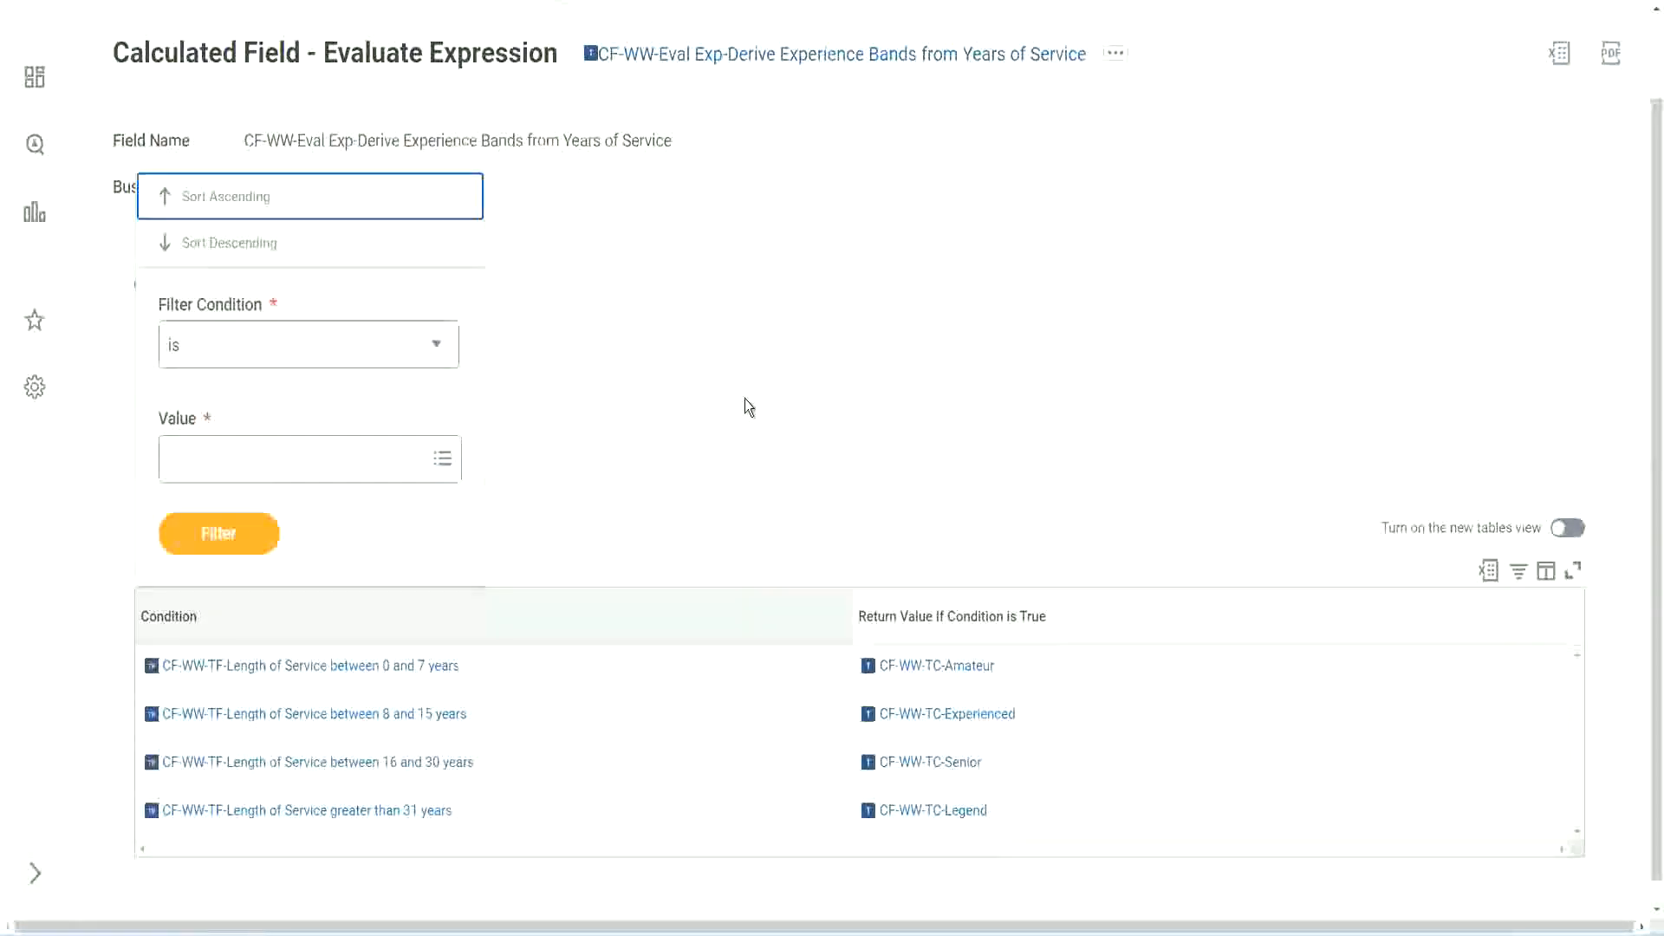
{"action": "left_click", "coordinate": [741, 399]}
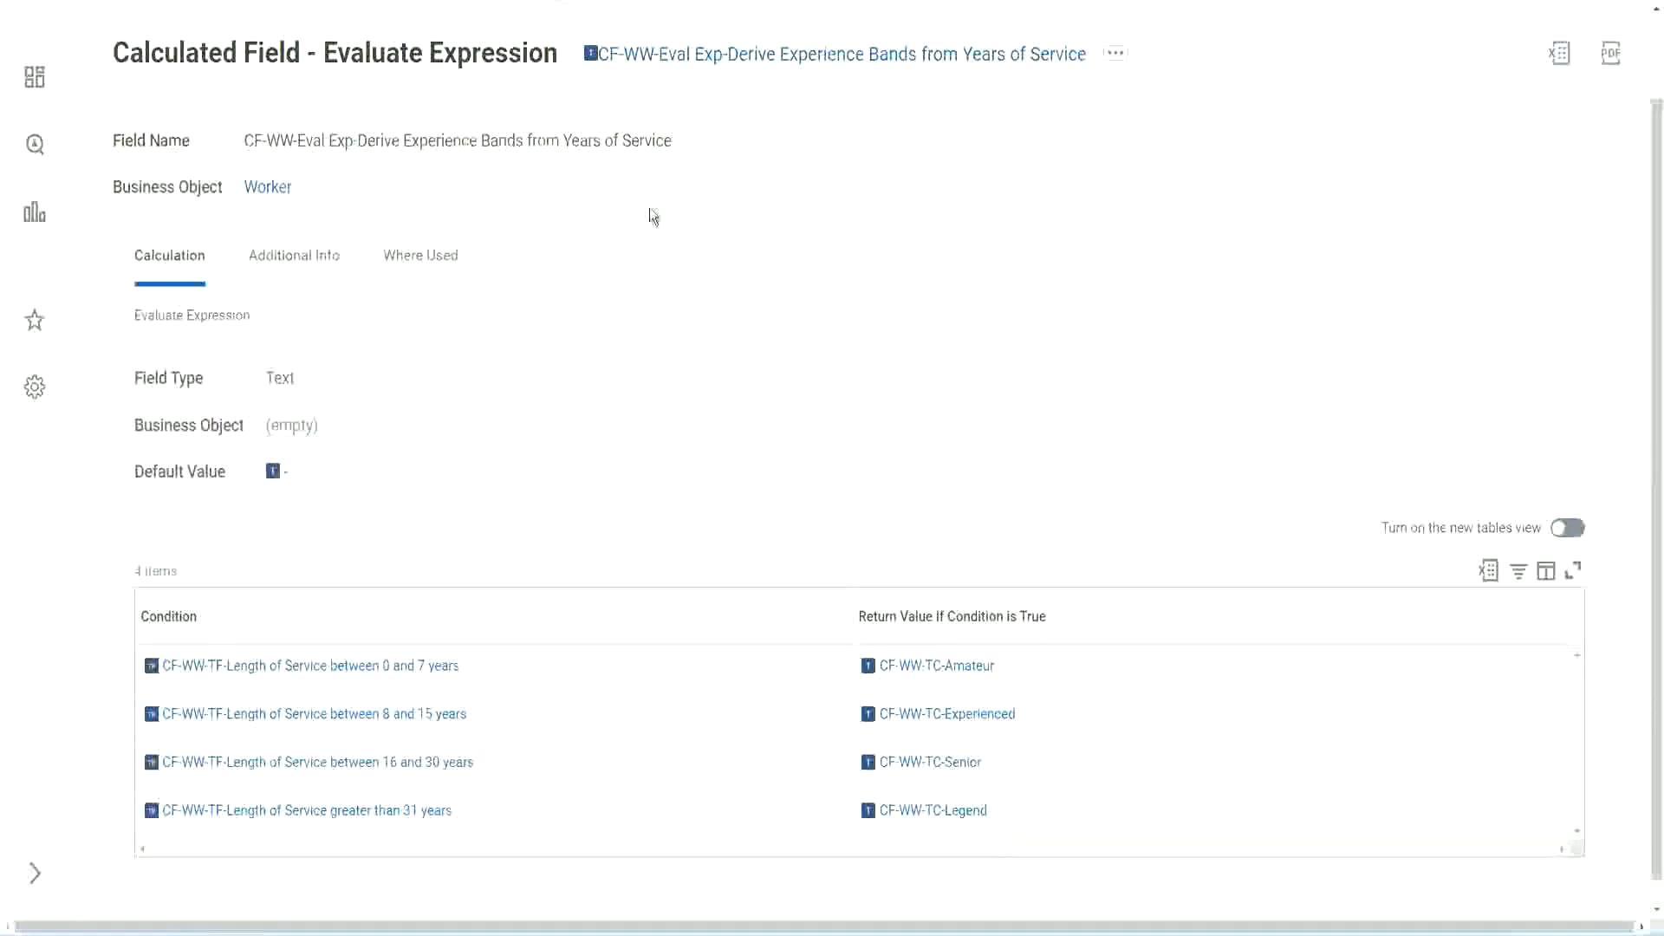
{"action": "right_click", "coordinate": [733, 63]}
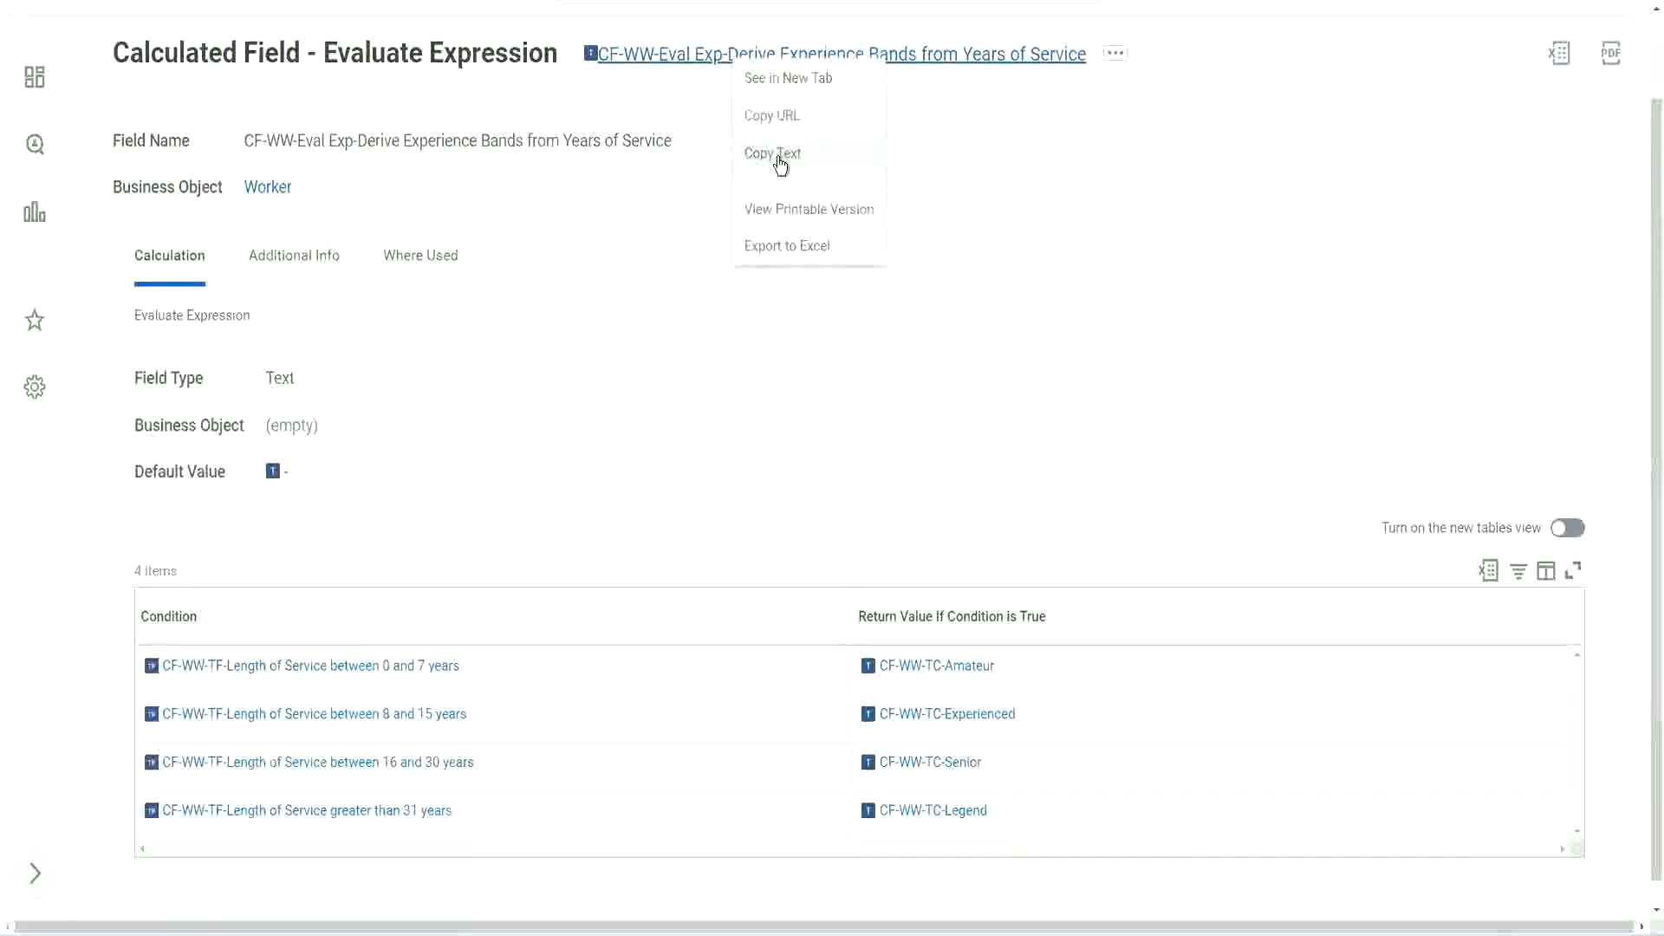
{"action": "left_click", "coordinate": [779, 161]}
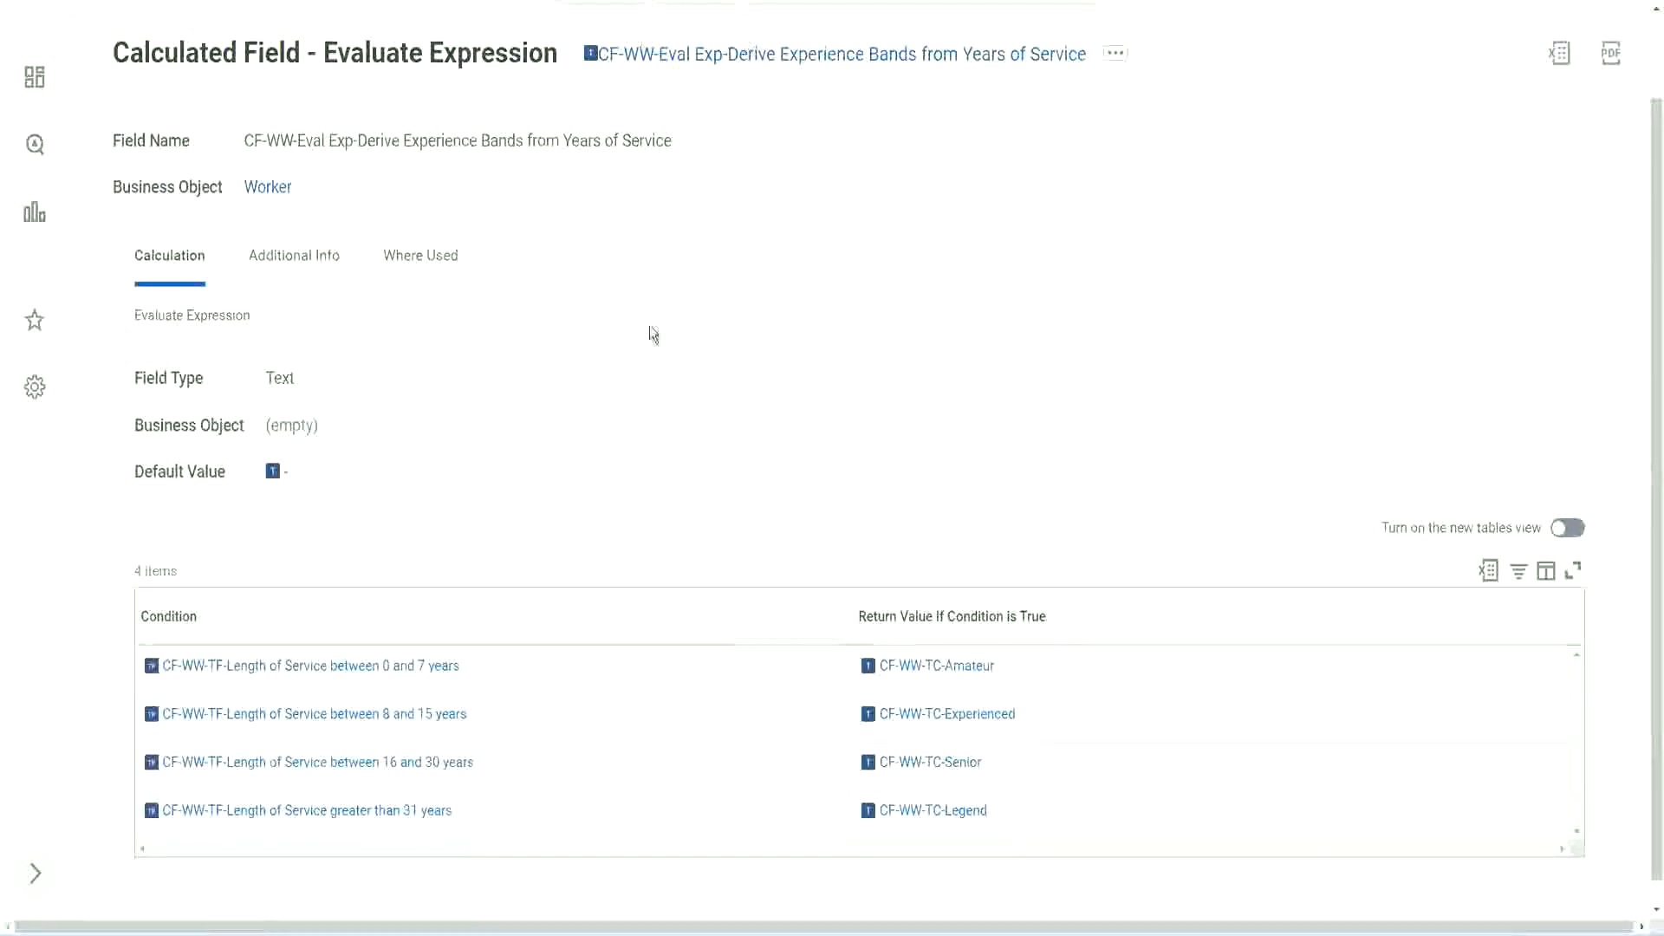
Return to the custom report page, search for "create cal field" and open the Create Calculated Field task.
{"action": "scroll", "coordinate": [647, 345], "scroll_direction": "up", "scroll_amount": 2}
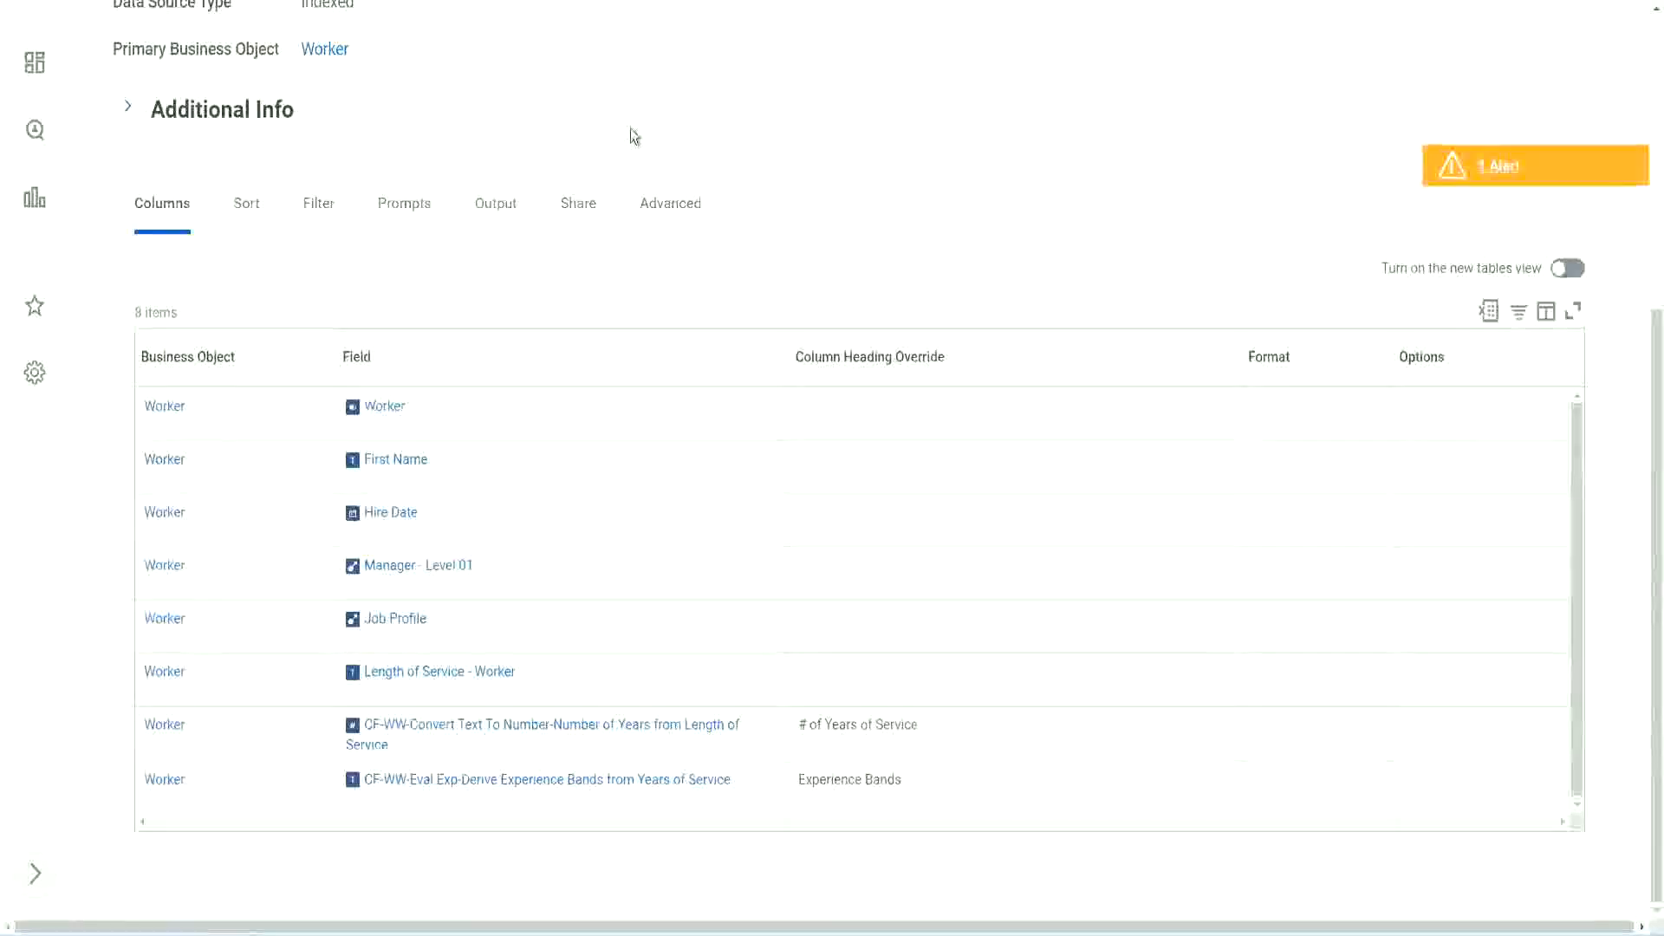
{"action": "scroll", "coordinate": [631, 128], "scroll_direction": "up", "scroll_amount": 5}
{"action": "left_click", "coordinate": [675, 106]}
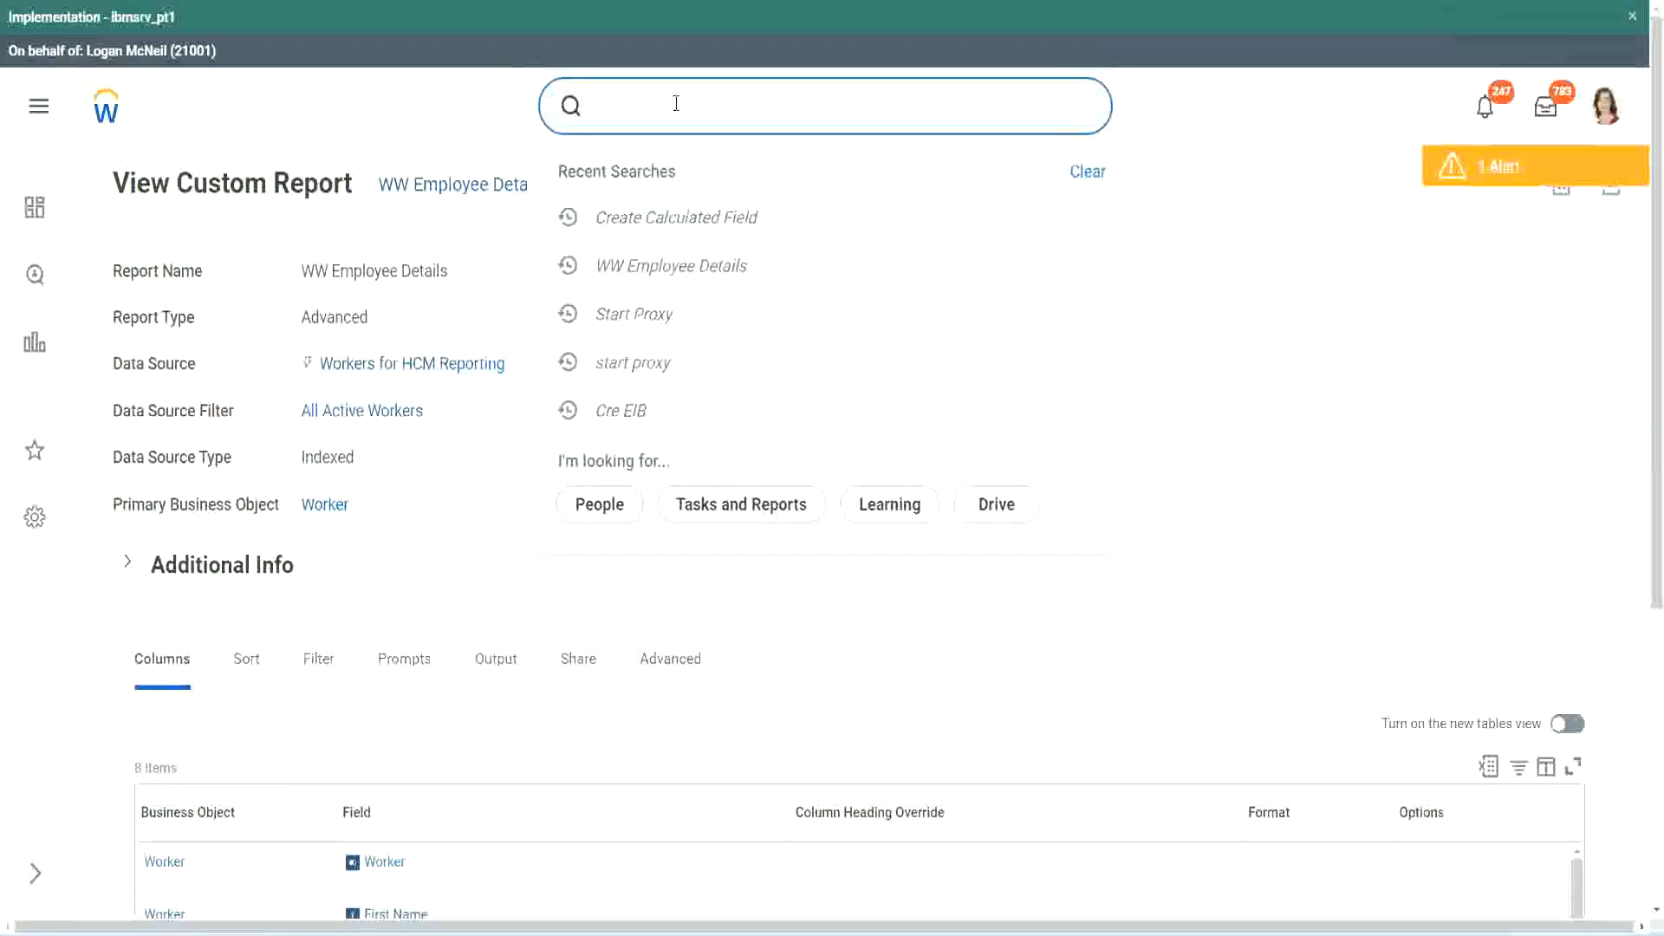
{"action": "type", "text": "create cal field"}
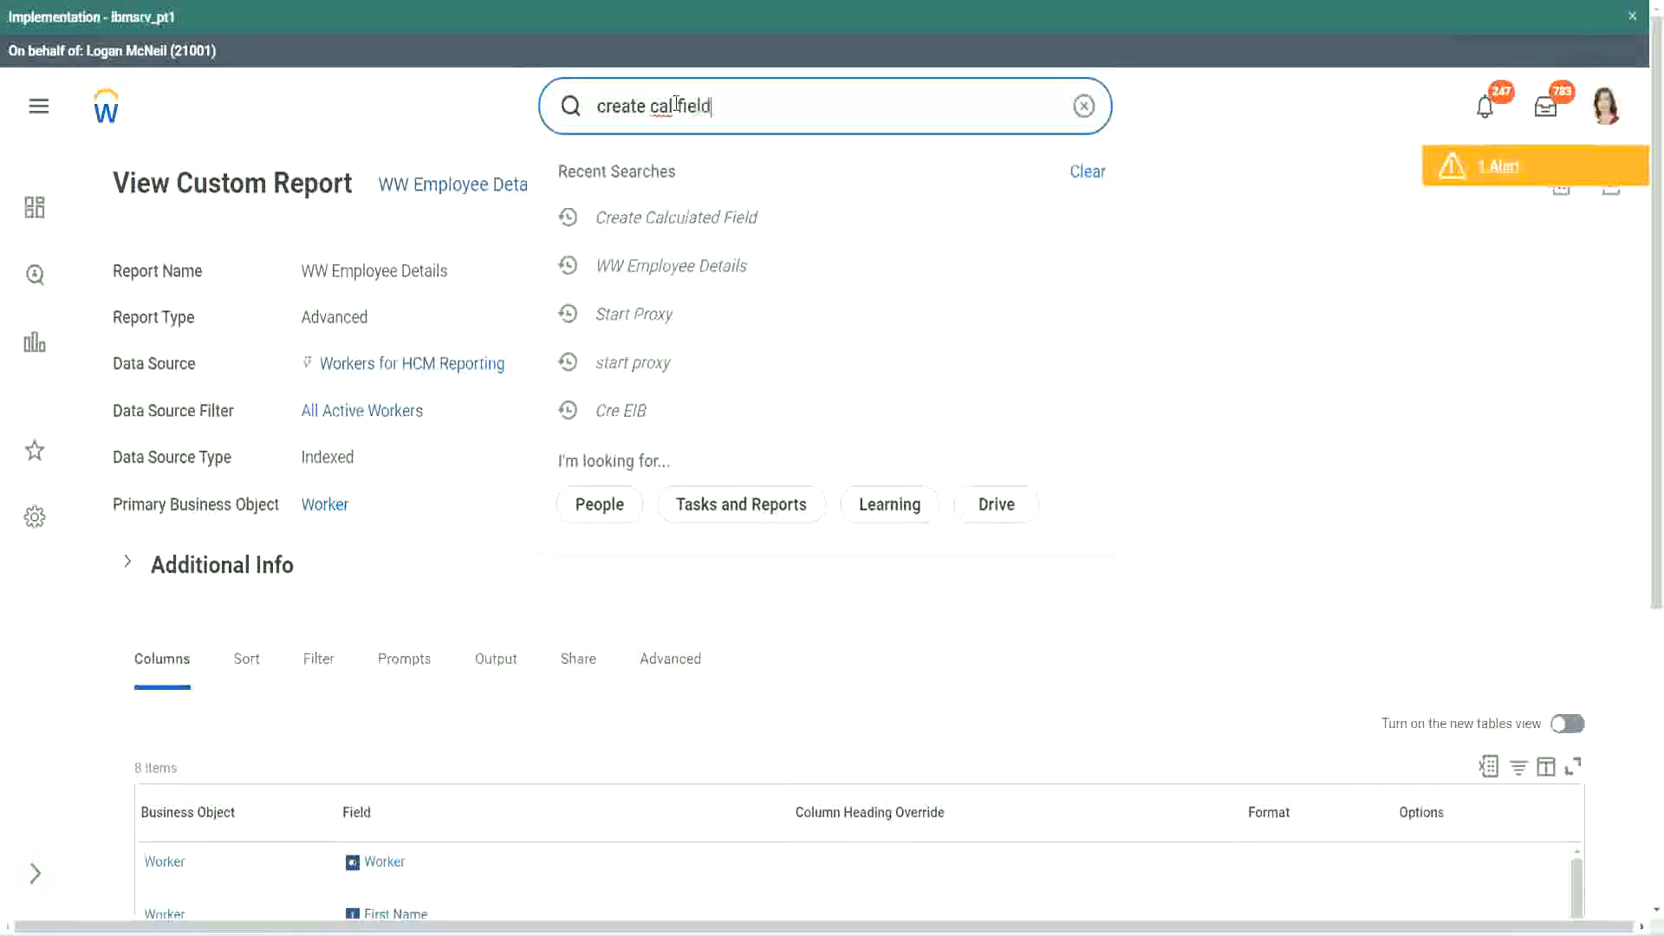
{"action": "left_click", "coordinate": [695, 179]}
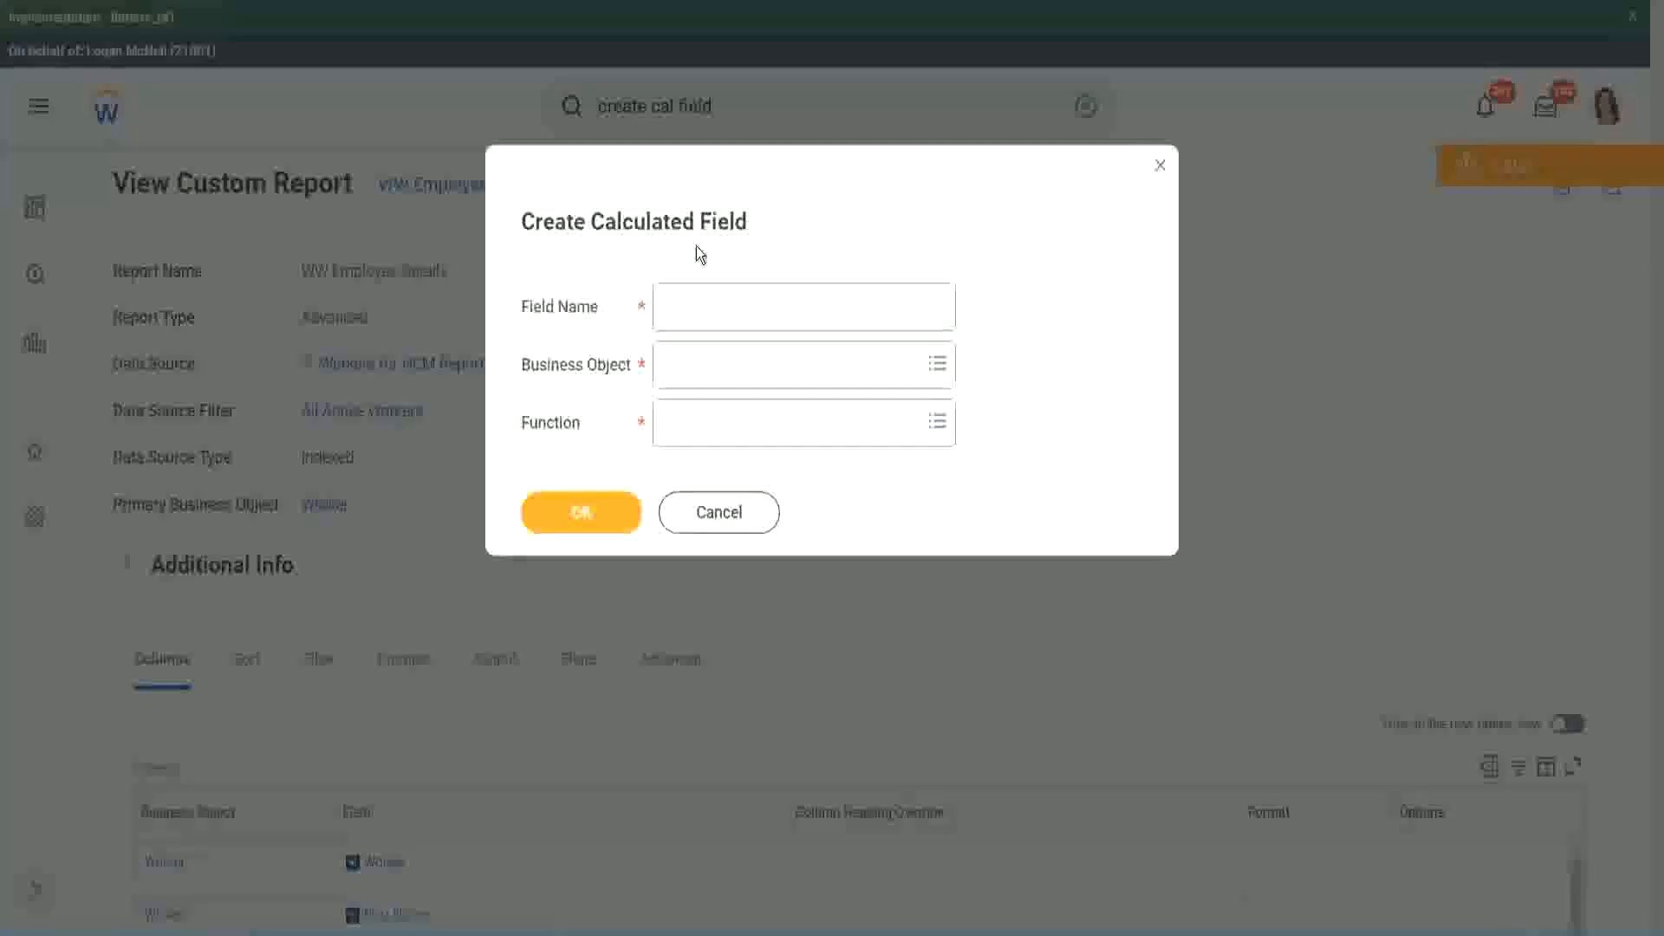
Paste the copied calculated field name into the new field's Field Name.
{"action": "left_click", "coordinate": [705, 306]}
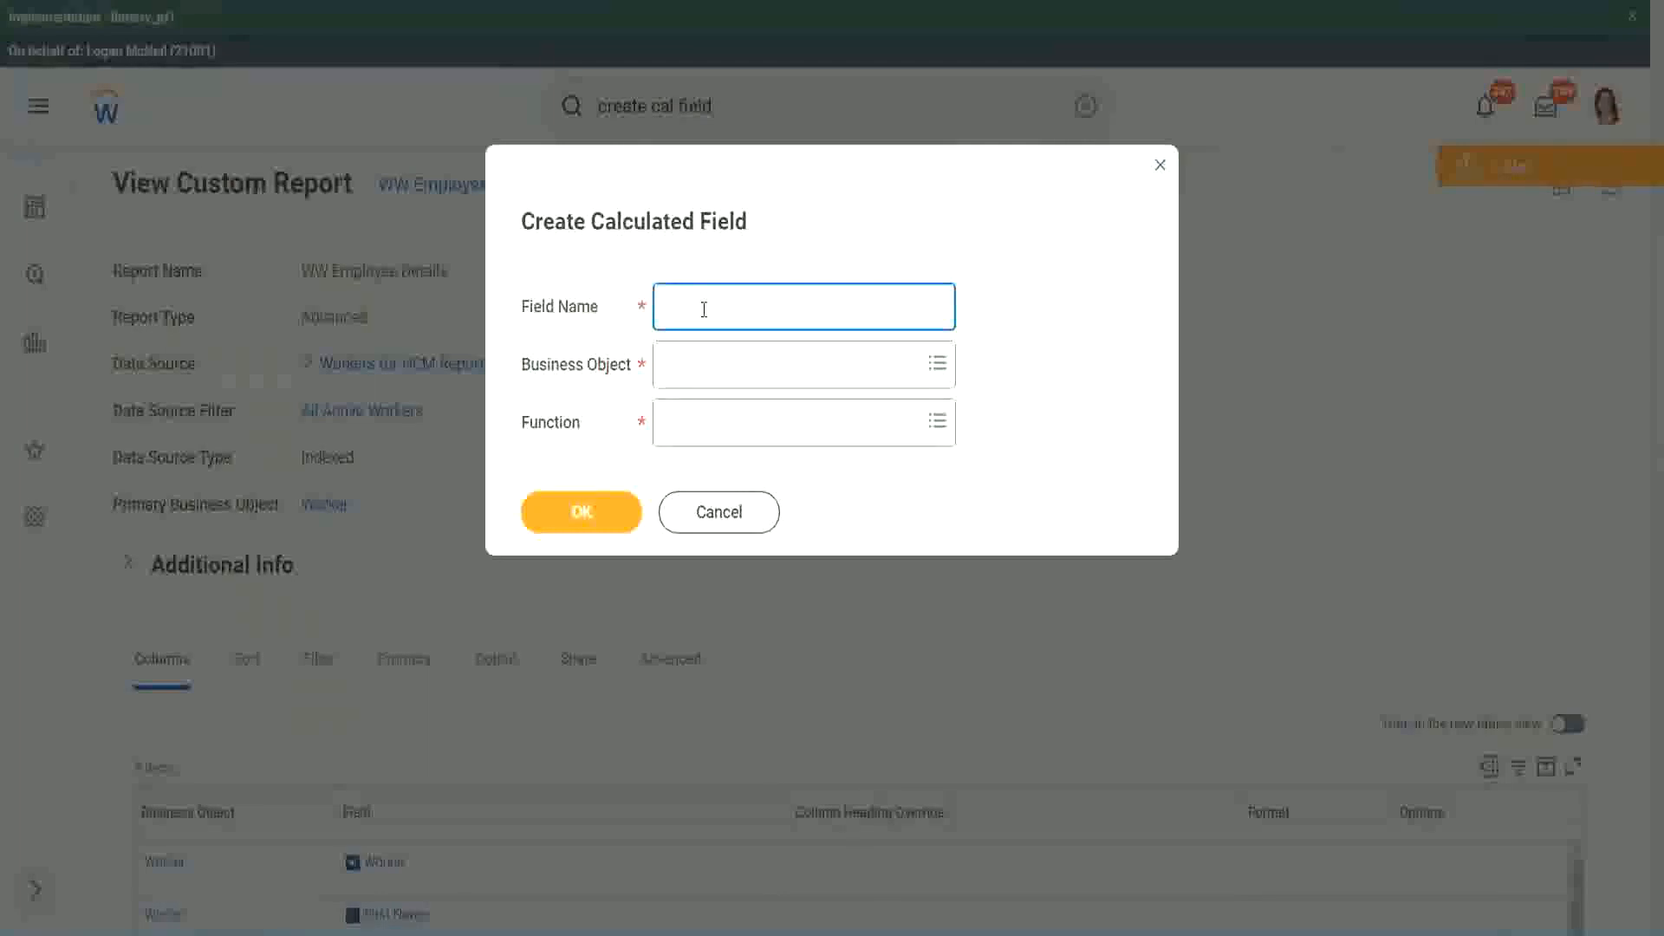
{"action": "key", "text": "ctrl+v"}
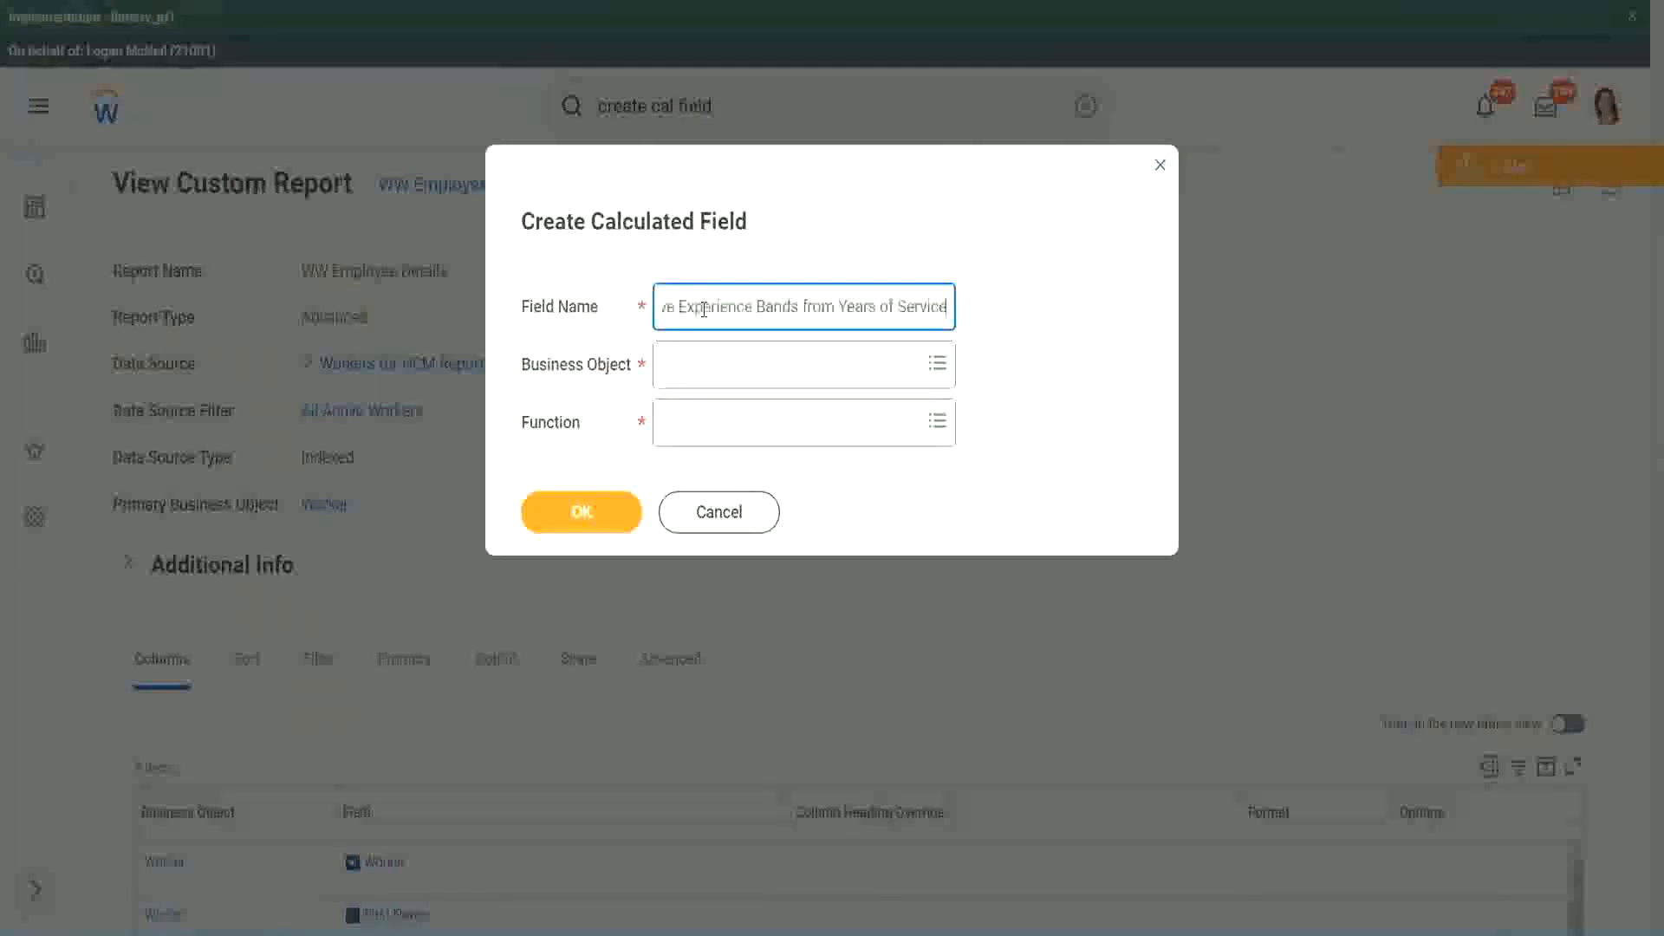
{"action": "left_click_drag", "start_coordinate": [737, 305], "coordinate": [617, 286]}
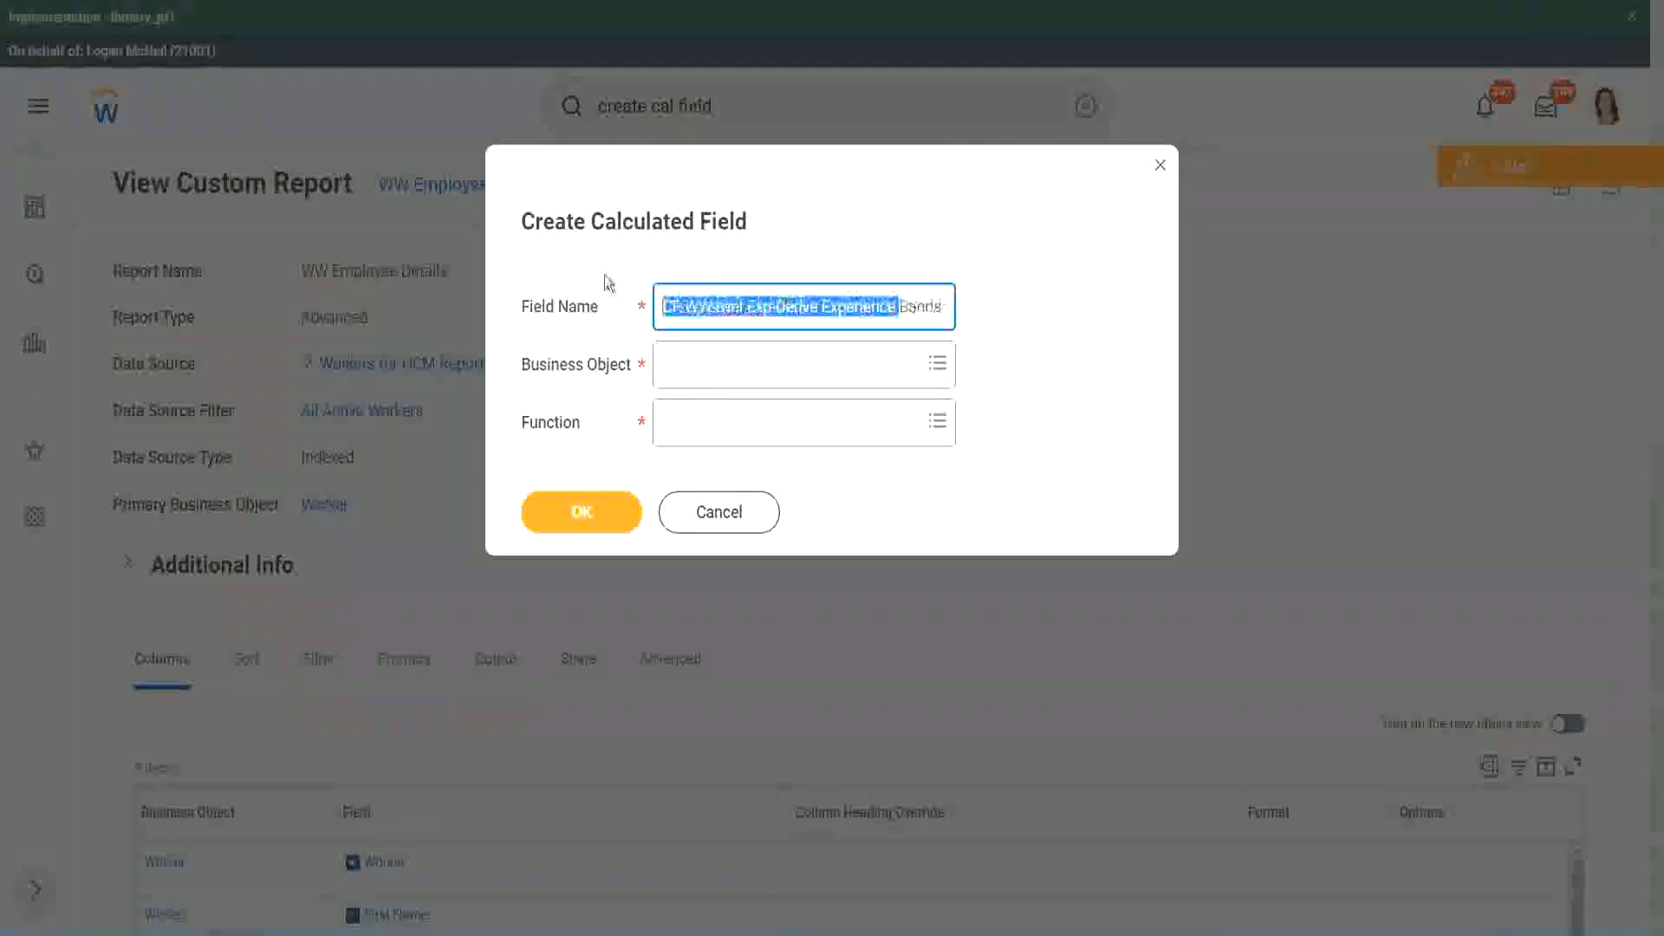
Insert "Bands" after "Eval Exp" in the field name, so it starts with "CF-WW-Eval Exp Bands-Derive Experience".
{"action": "left_click", "coordinate": [751, 306]}
{"action": "double_click", "coordinate": [759, 307]}
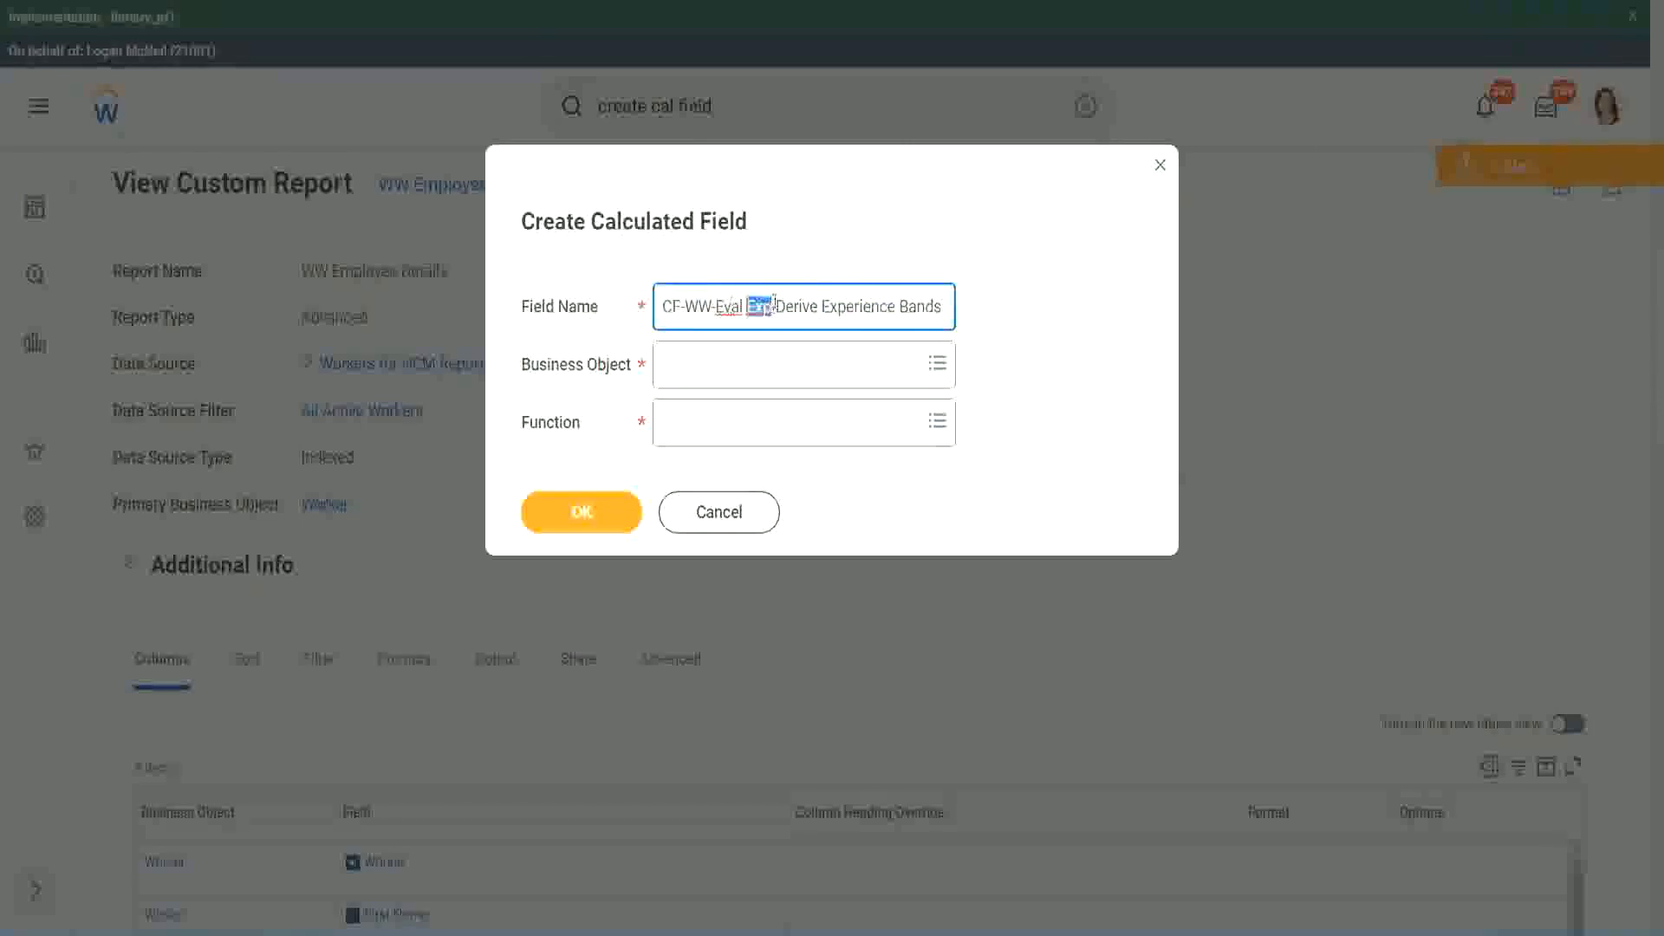
{"action": "left_click", "coordinate": [772, 307]}
{"action": "type", "text": "bands-"}
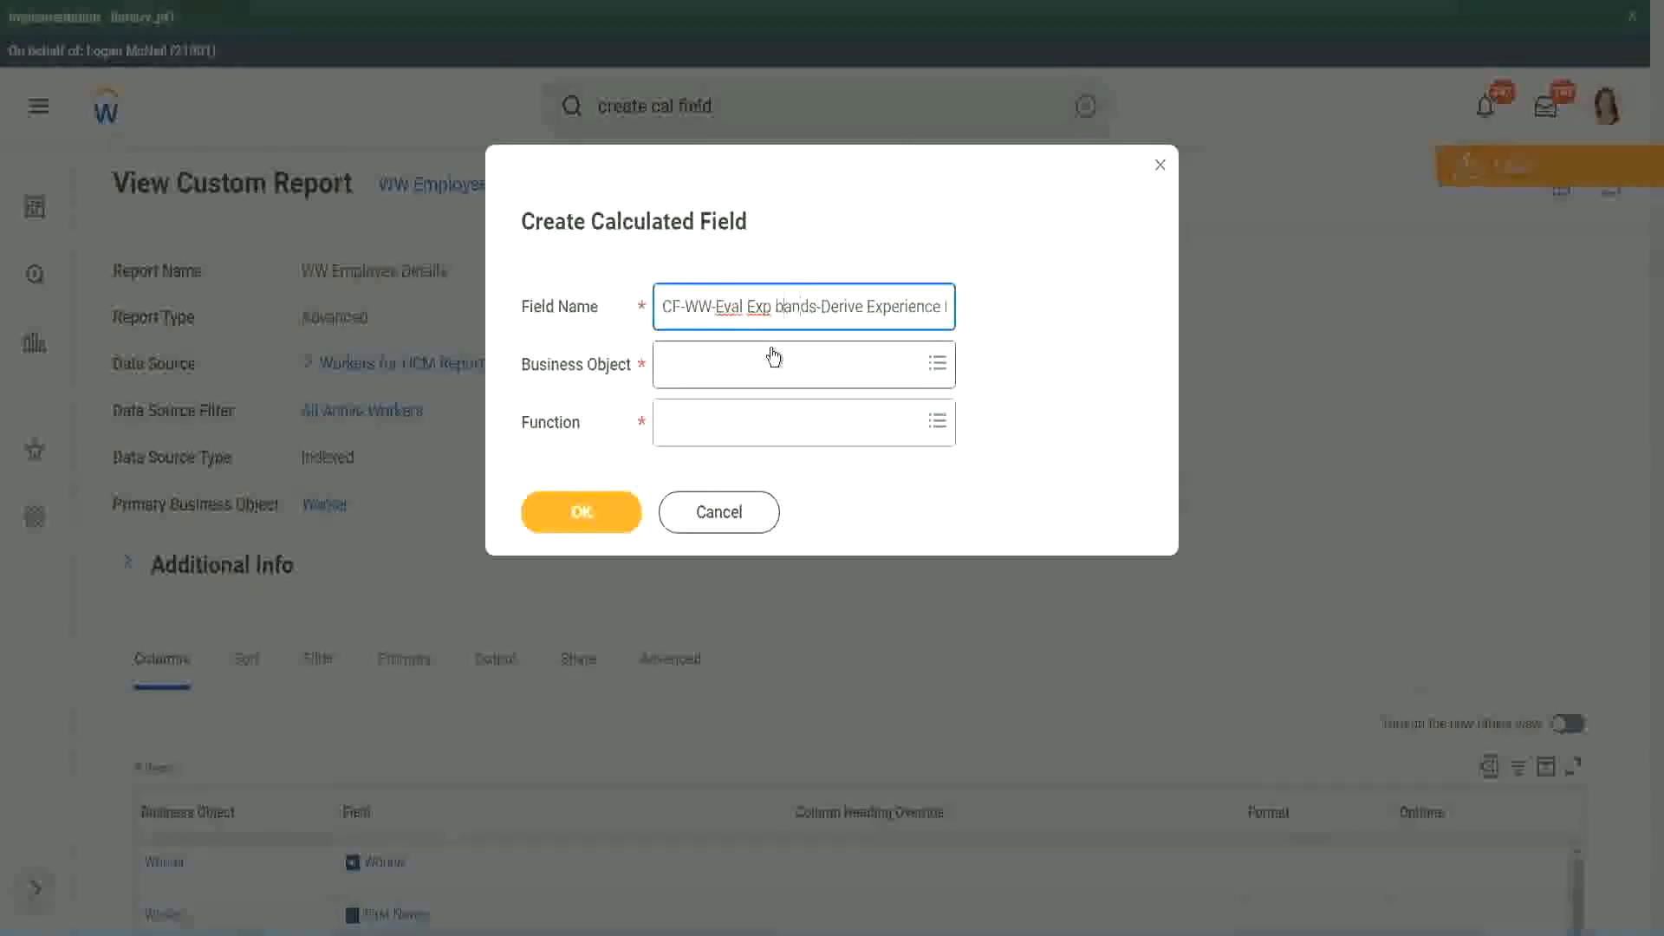
{"action": "key", "text": "Left"}
{"action": "key", "text": "Left"}
{"action": "key", "text": "Left"}
{"action": "key", "text": "Left"}
{"action": "key", "text": "BackSpace"}
{"action": "type", "text": "B"}
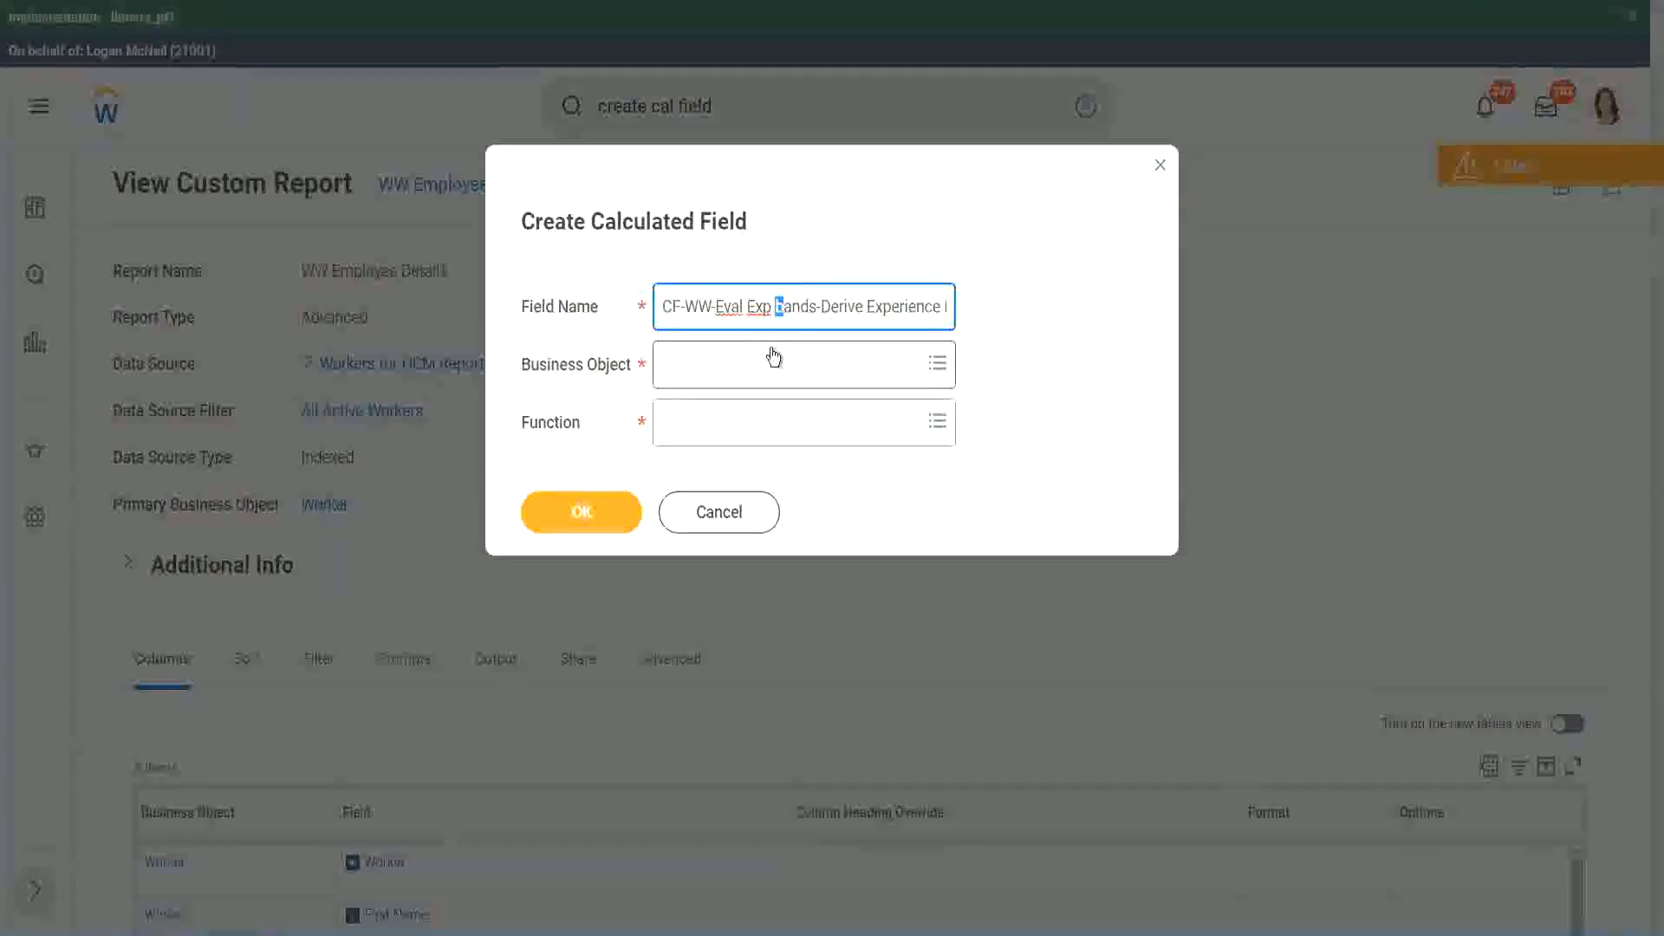
Replace "Derive" with "Determine" in the field name, ahead of "Experience Bands from Years of Service".
{"action": "key", "text": "Right"}
{"action": "key", "text": "Right"}
{"action": "key", "text": "Right"}
{"action": "key", "text": "Right"}
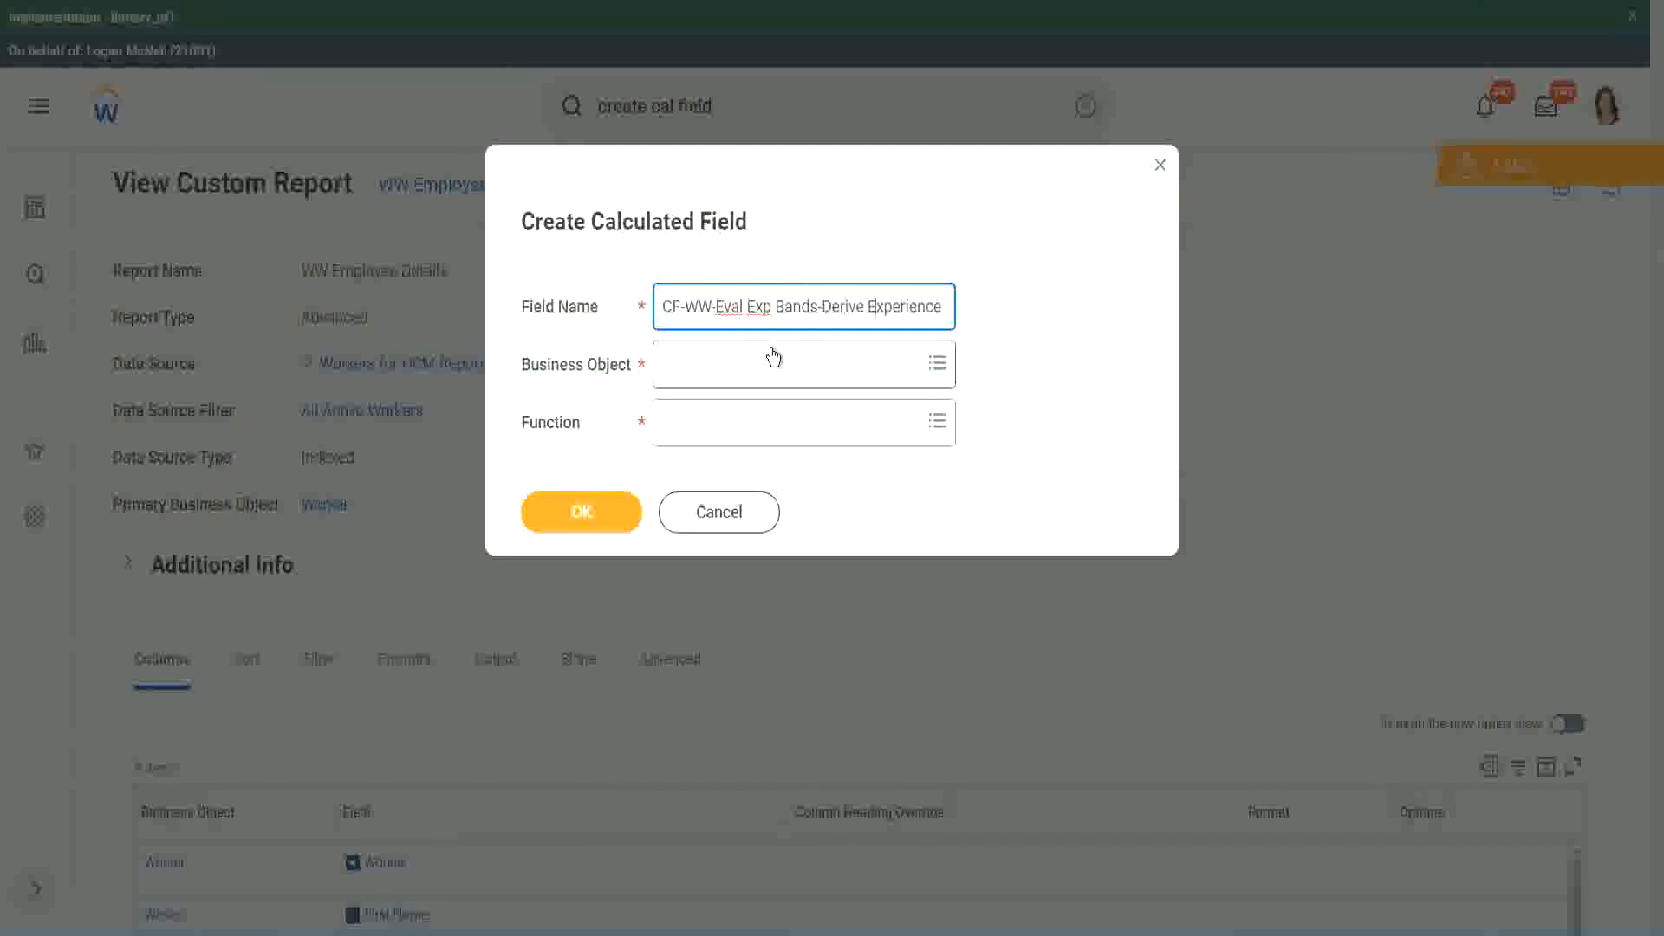
{"action": "key", "text": "End"}
{"action": "type", "text": "Bands from Years of"}
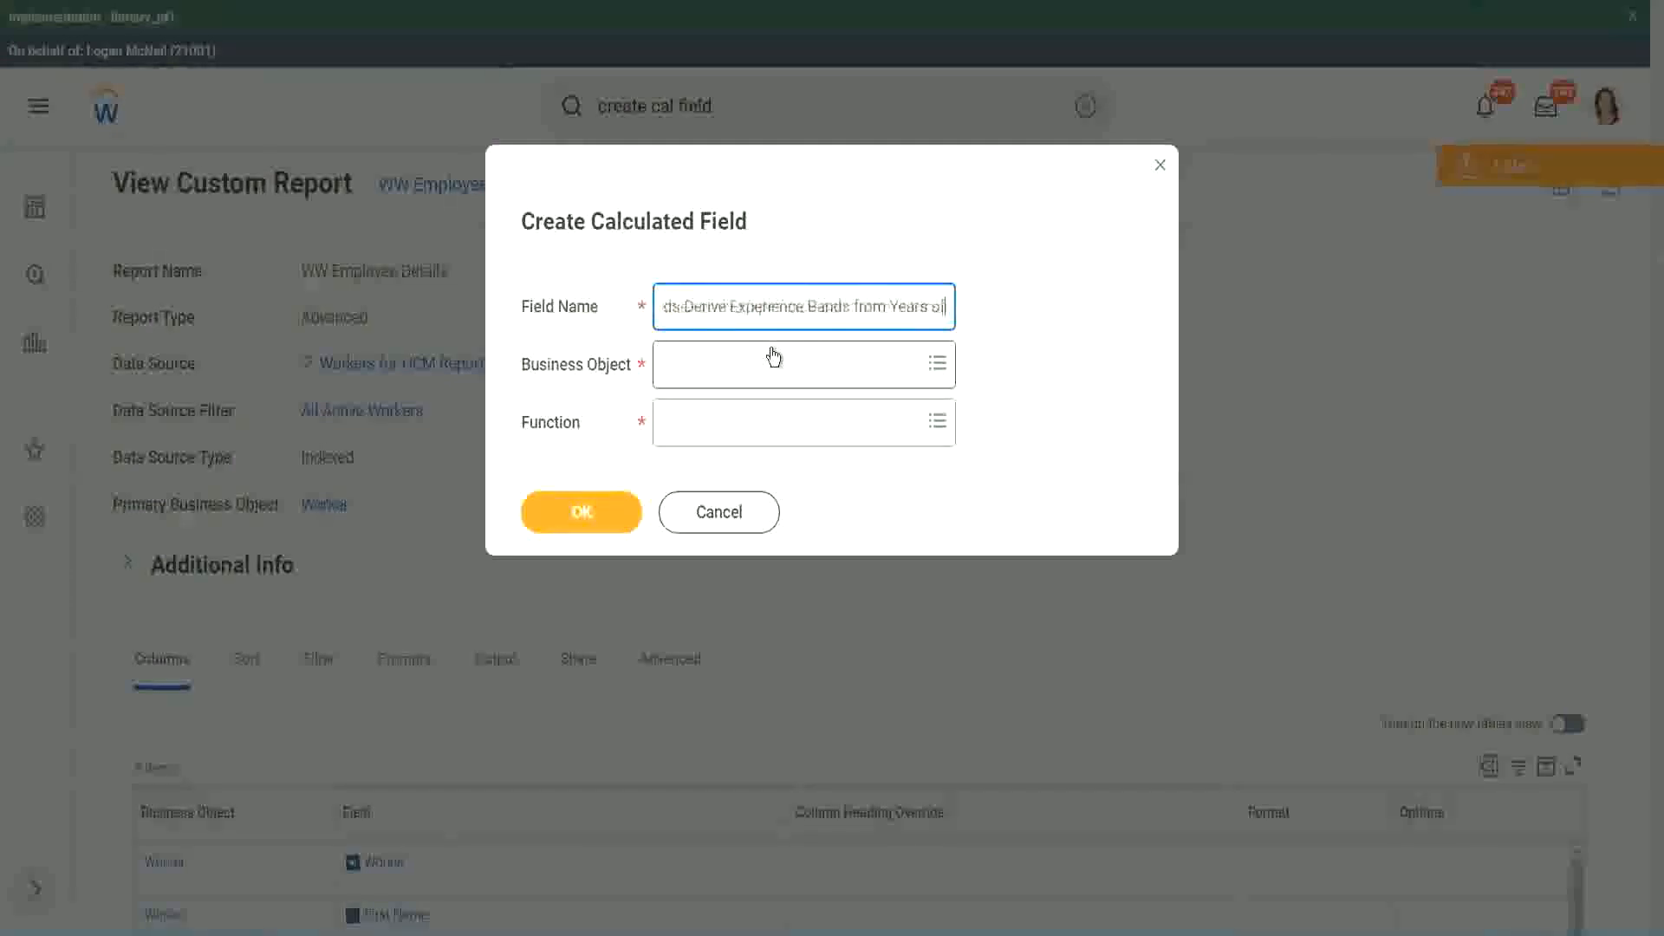
{"action": "key", "text": "Left"}
{"action": "key", "text": "Left"}
{"action": "key", "text": "Left"}
{"action": "key", "text": "Left"}
{"action": "key", "text": "Left"}
{"action": "key", "text": "Left"}
{"action": "key", "text": "Left"}
{"action": "key", "text": "Left"}
{"action": "key", "text": "Left"}
{"action": "key", "text": "Left"}
{"action": "key", "text": "Left"}
{"action": "key", "text": "Left"}
{"action": "key", "text": "Left"}
{"action": "key", "text": "Left"}
{"action": "key", "text": "Left"}
{"action": "key", "text": "Left"}
{"action": "key", "text": "Left"}
{"action": "key", "text": "Left"}
{"action": "key", "text": "Left"}
{"action": "key", "text": "Left"}
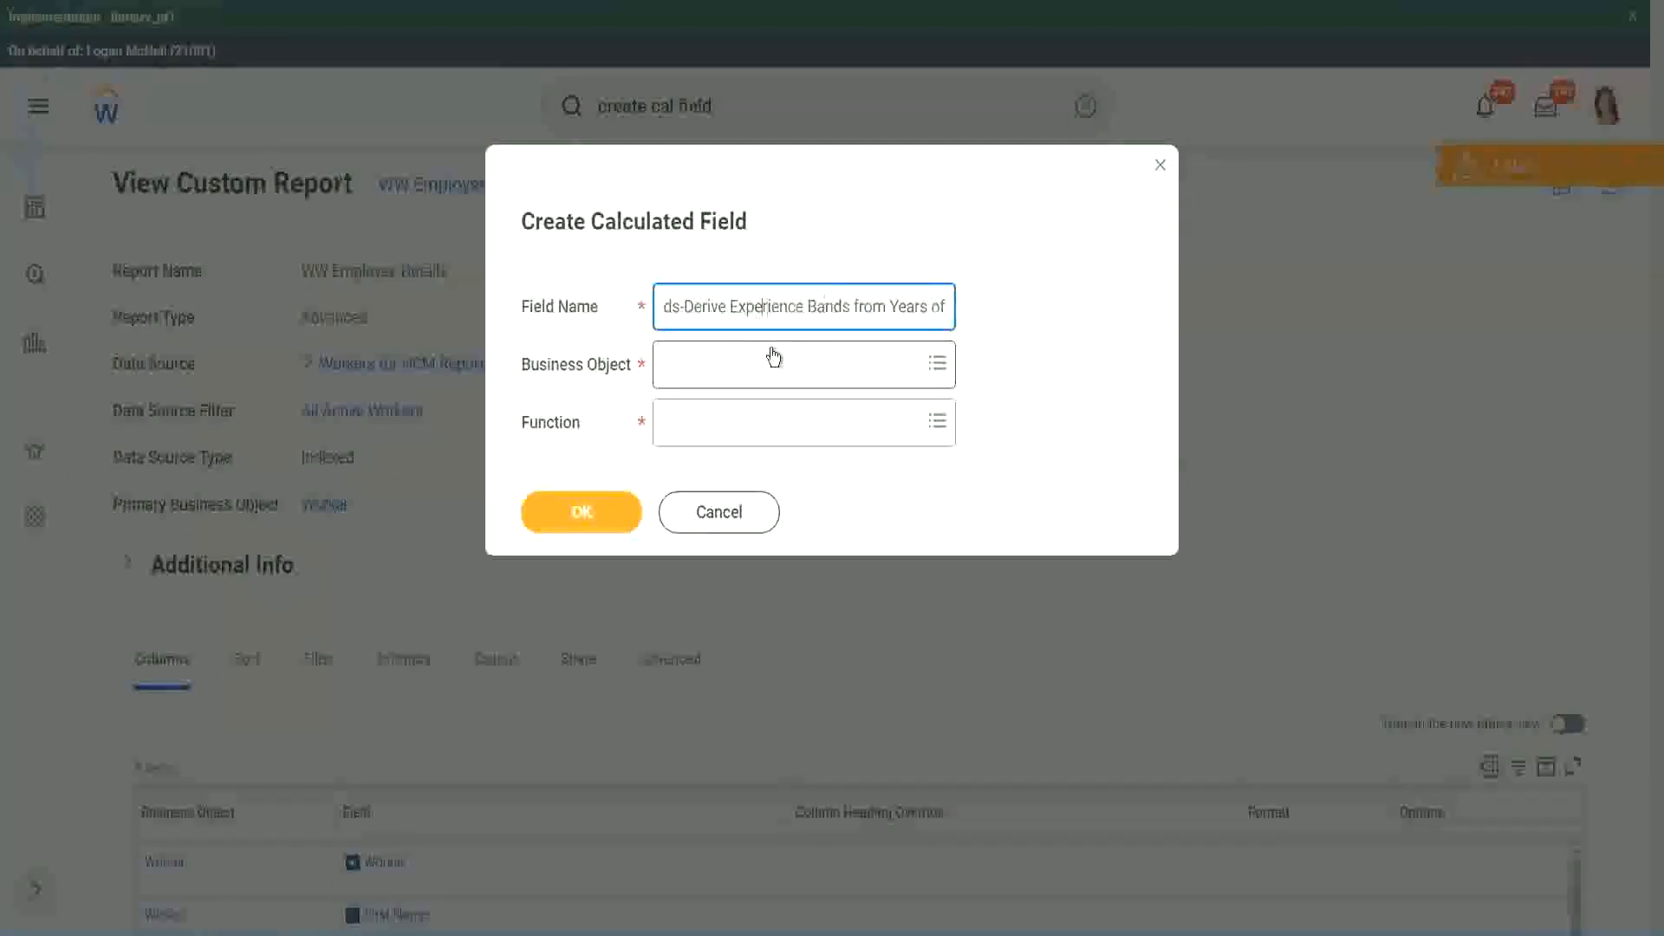
{"action": "key", "text": "shift+Left"}
{"action": "key", "text": "shift+Left"}
{"action": "key", "text": "shift+Left"}
{"action": "key", "text": "shift+Left"}
{"action": "key", "text": "shift+Left"}
{"action": "key", "text": "shift+Left"}
{"action": "type", "text": "Determine"}
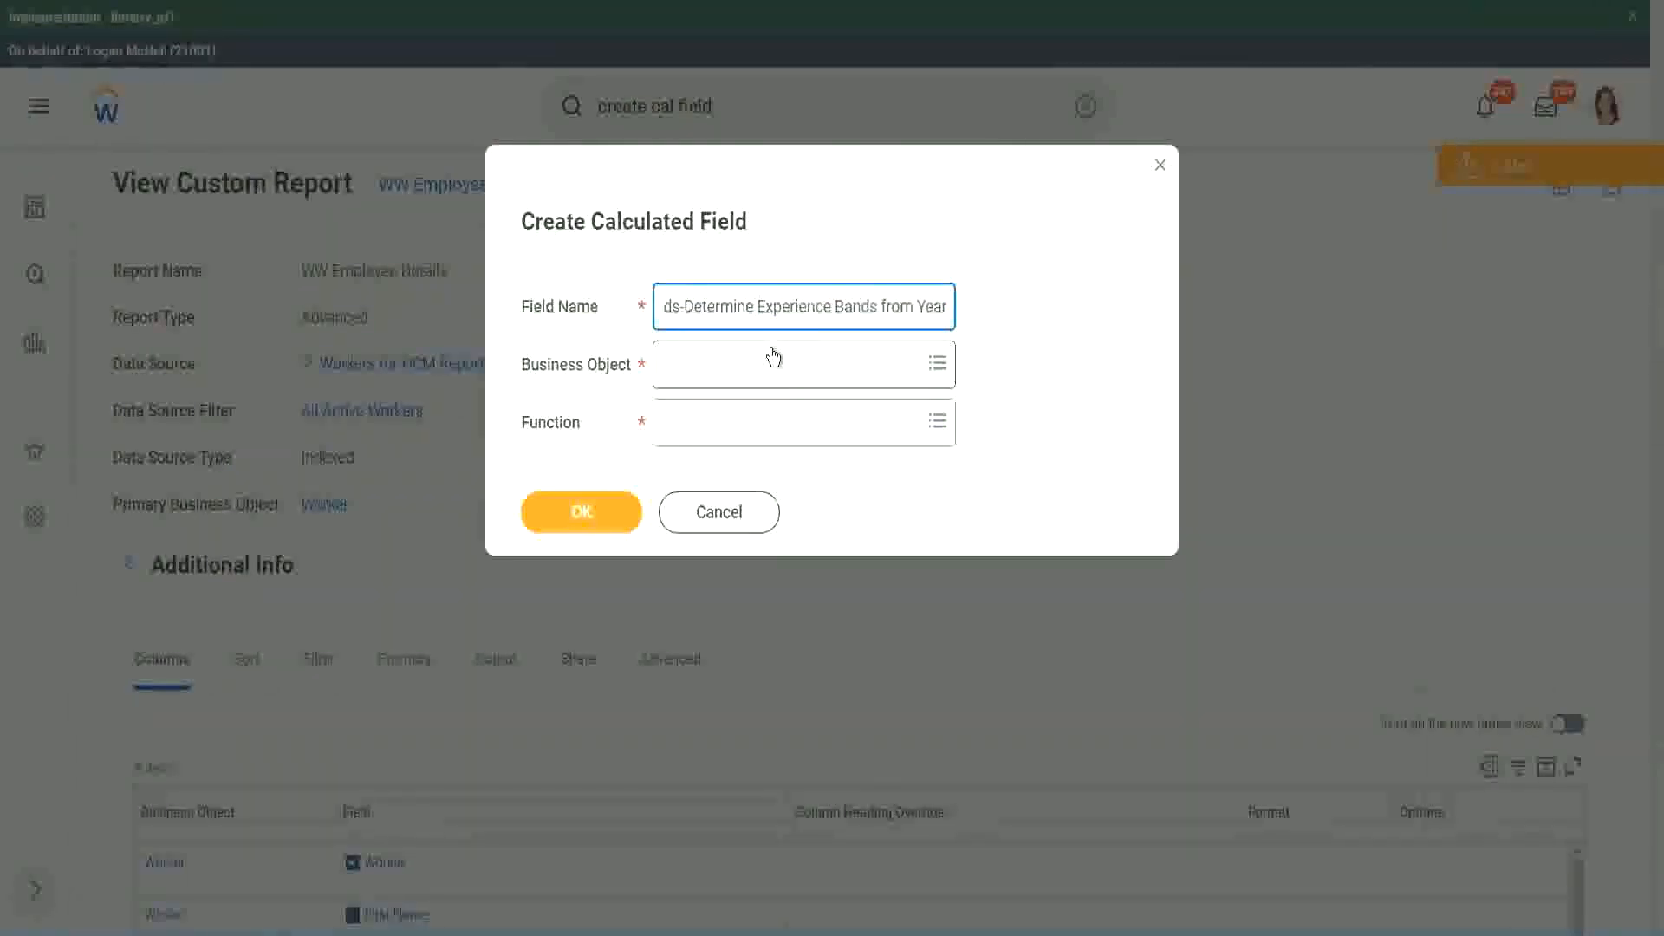
{"action": "key", "text": "Right"}
{"action": "key", "text": "Right"}
{"action": "key", "text": "Right"}
{"action": "key", "text": "Right"}
{"action": "key", "text": "Right"}
{"action": "key", "text": "Right"}
{"action": "key", "text": "Right"}
{"action": "key", "text": "Right"}
{"action": "key", "text": "Right"}
{"action": "key", "text": "Right"}
{"action": "key", "text": "Right"}
{"action": "key", "text": "Right"}
{"action": "key", "text": "Right"}
{"action": "key", "text": "Right"}
{"action": "key", "text": "Right"}
{"action": "key", "text": "Right"}
{"action": "key", "text": "Right"}
{"action": "key", "text": "Right"}
{"action": "key", "text": "Right"}
{"action": "key", "text": "Right"}
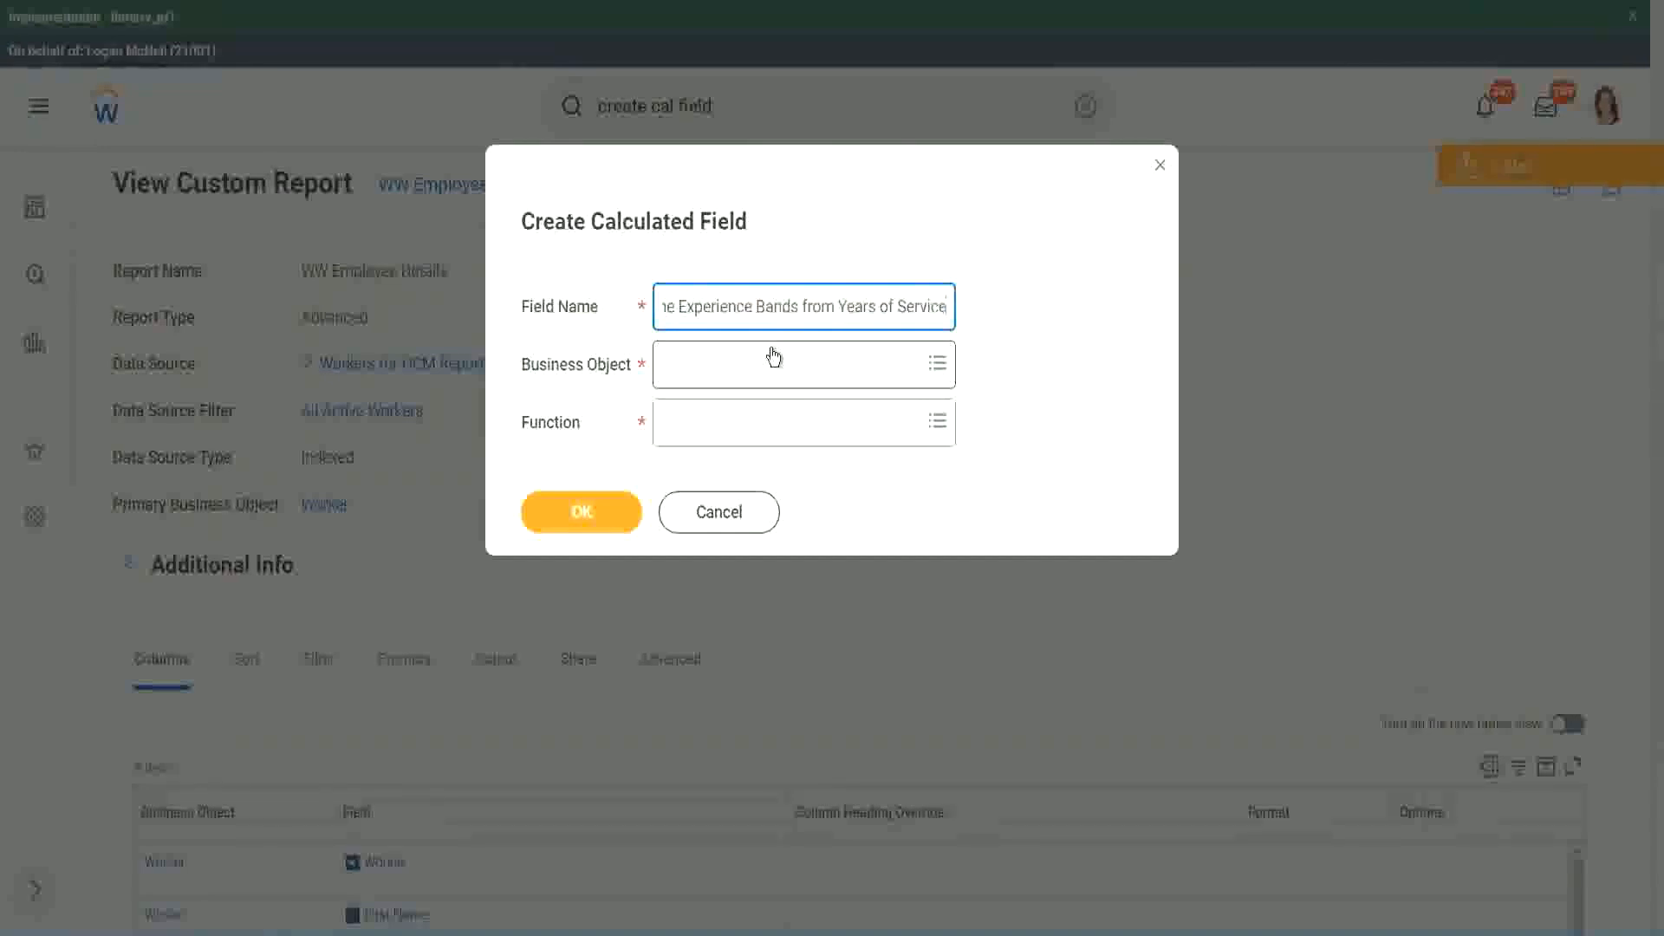
Set the new calculated field's business object to Worker.
{"action": "left_click", "coordinate": [741, 373]}
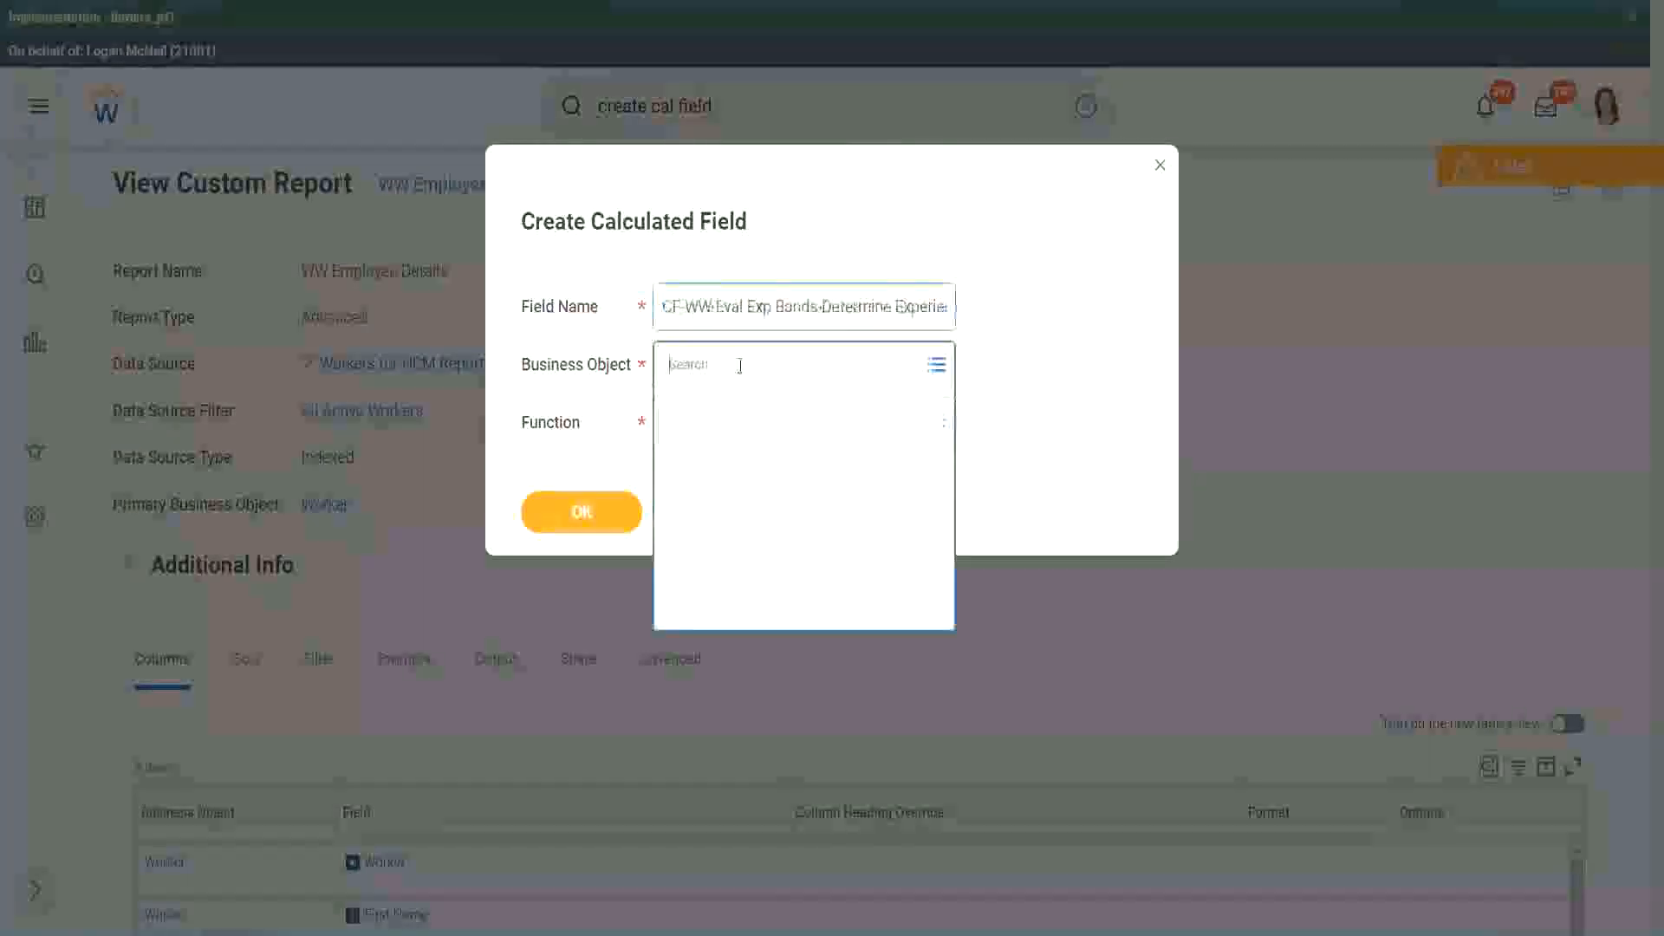
{"action": "type", "text": "worker"}
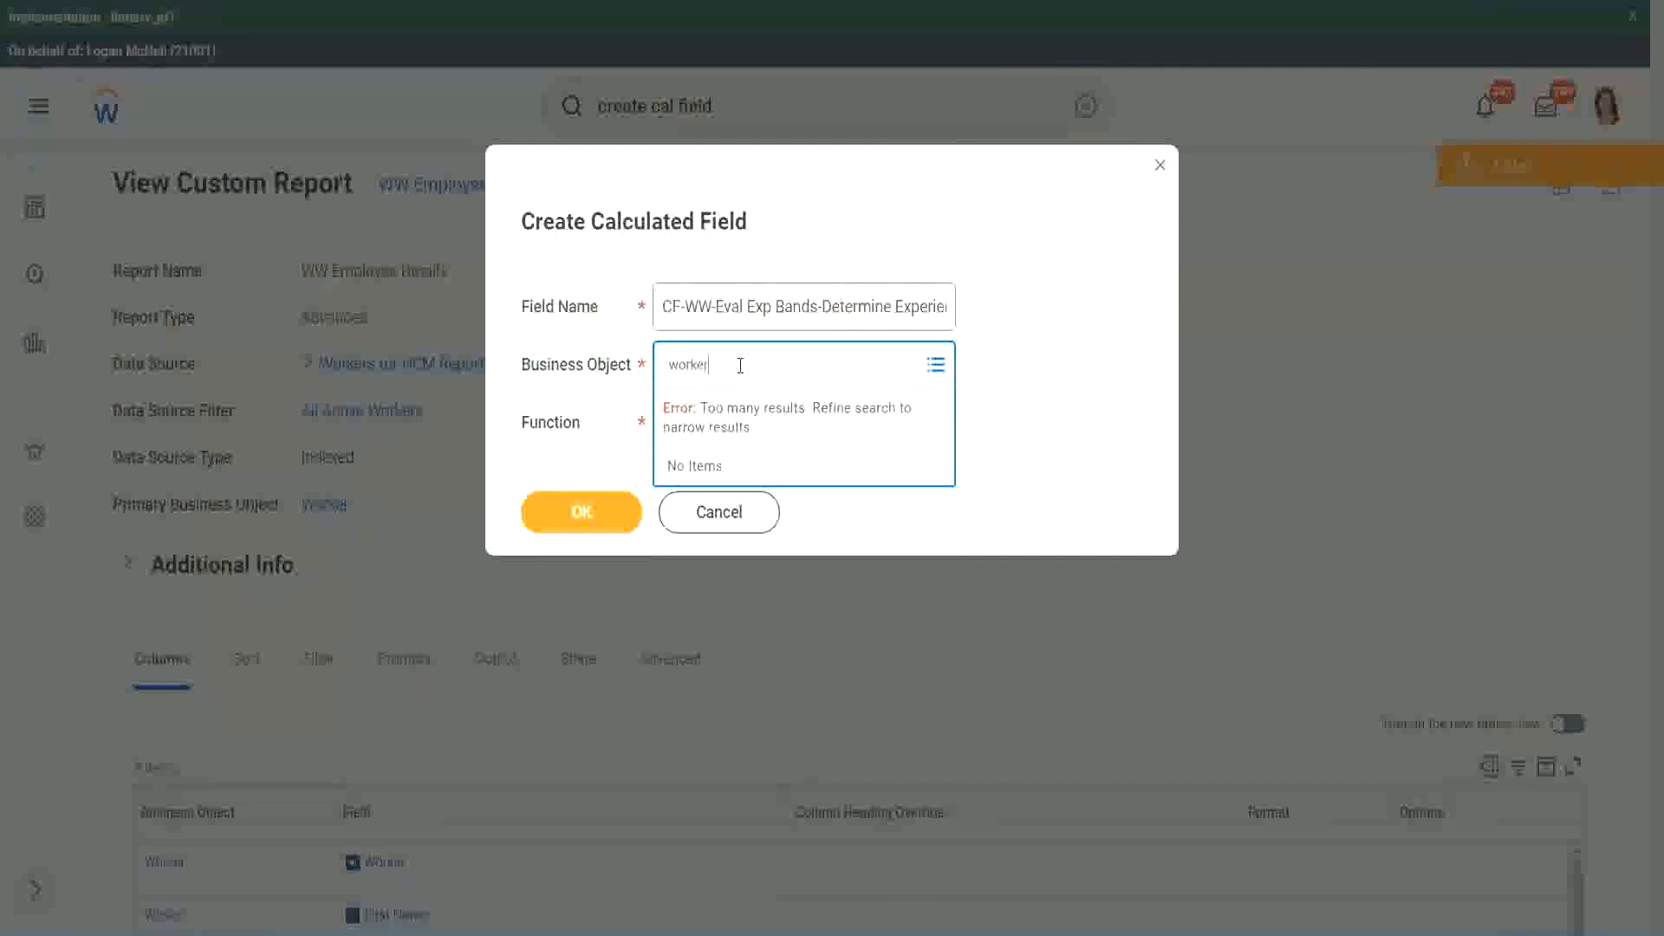
{"action": "key", "text": "Return"}
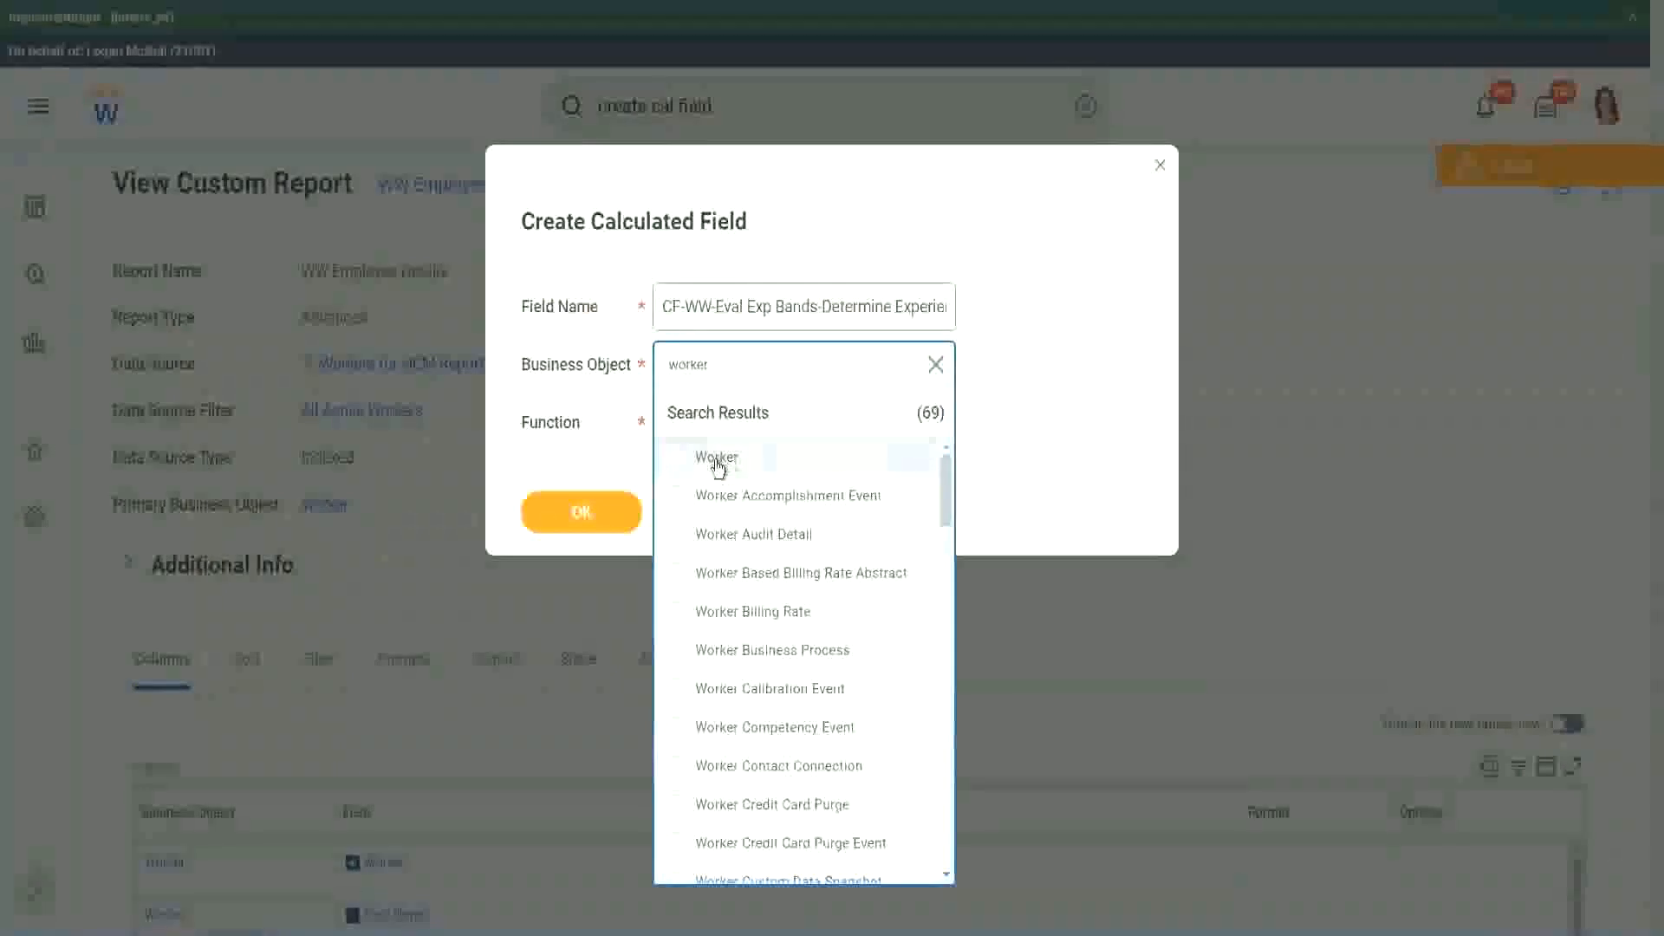
{"action": "left_click", "coordinate": [717, 459]}
Search the functions for "eval exp" and choose Evaluate Expression Band.
{"action": "left_click", "coordinate": [705, 420]}
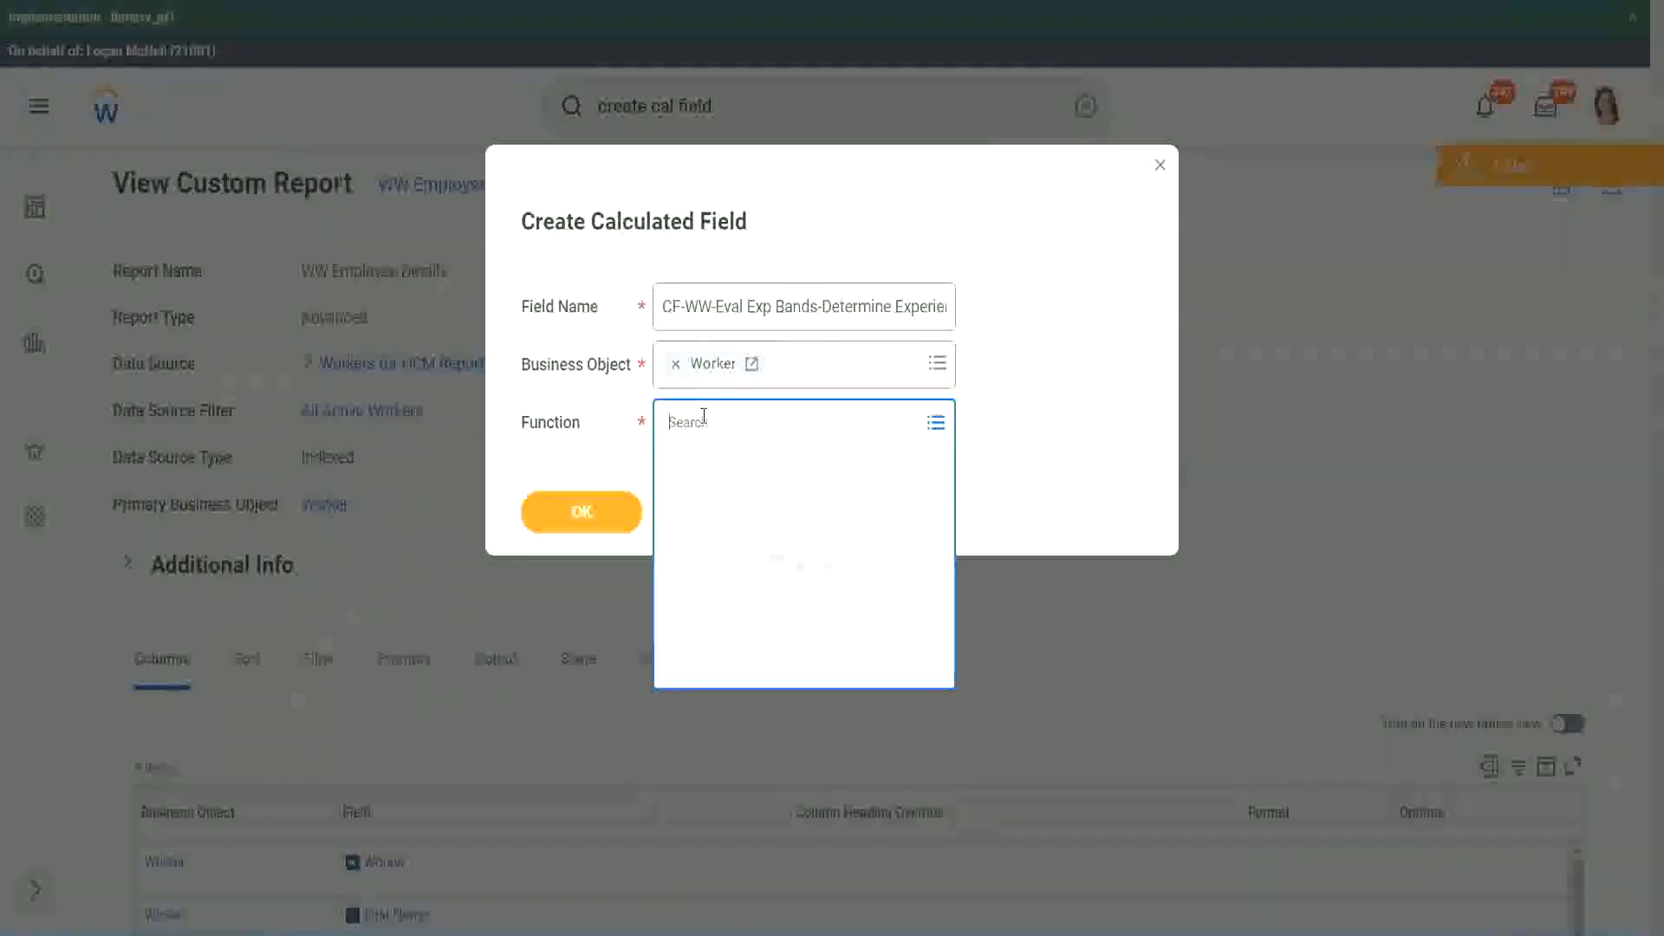
{"action": "type", "text": "eval exp"}
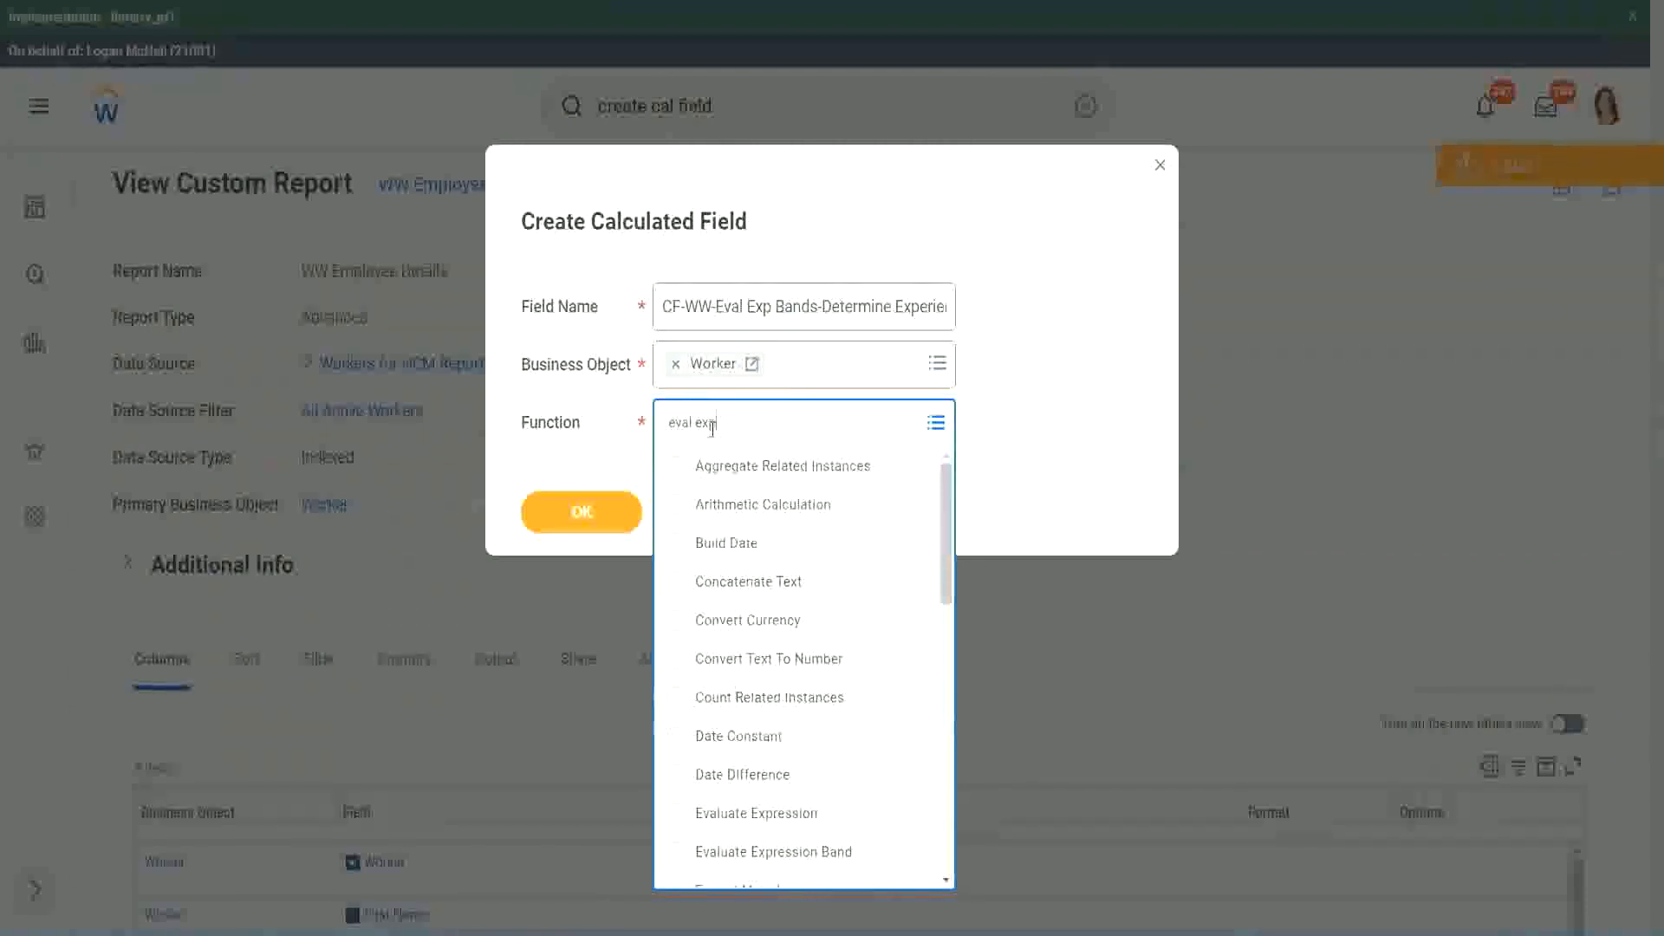
{"action": "key", "text": "Return"}
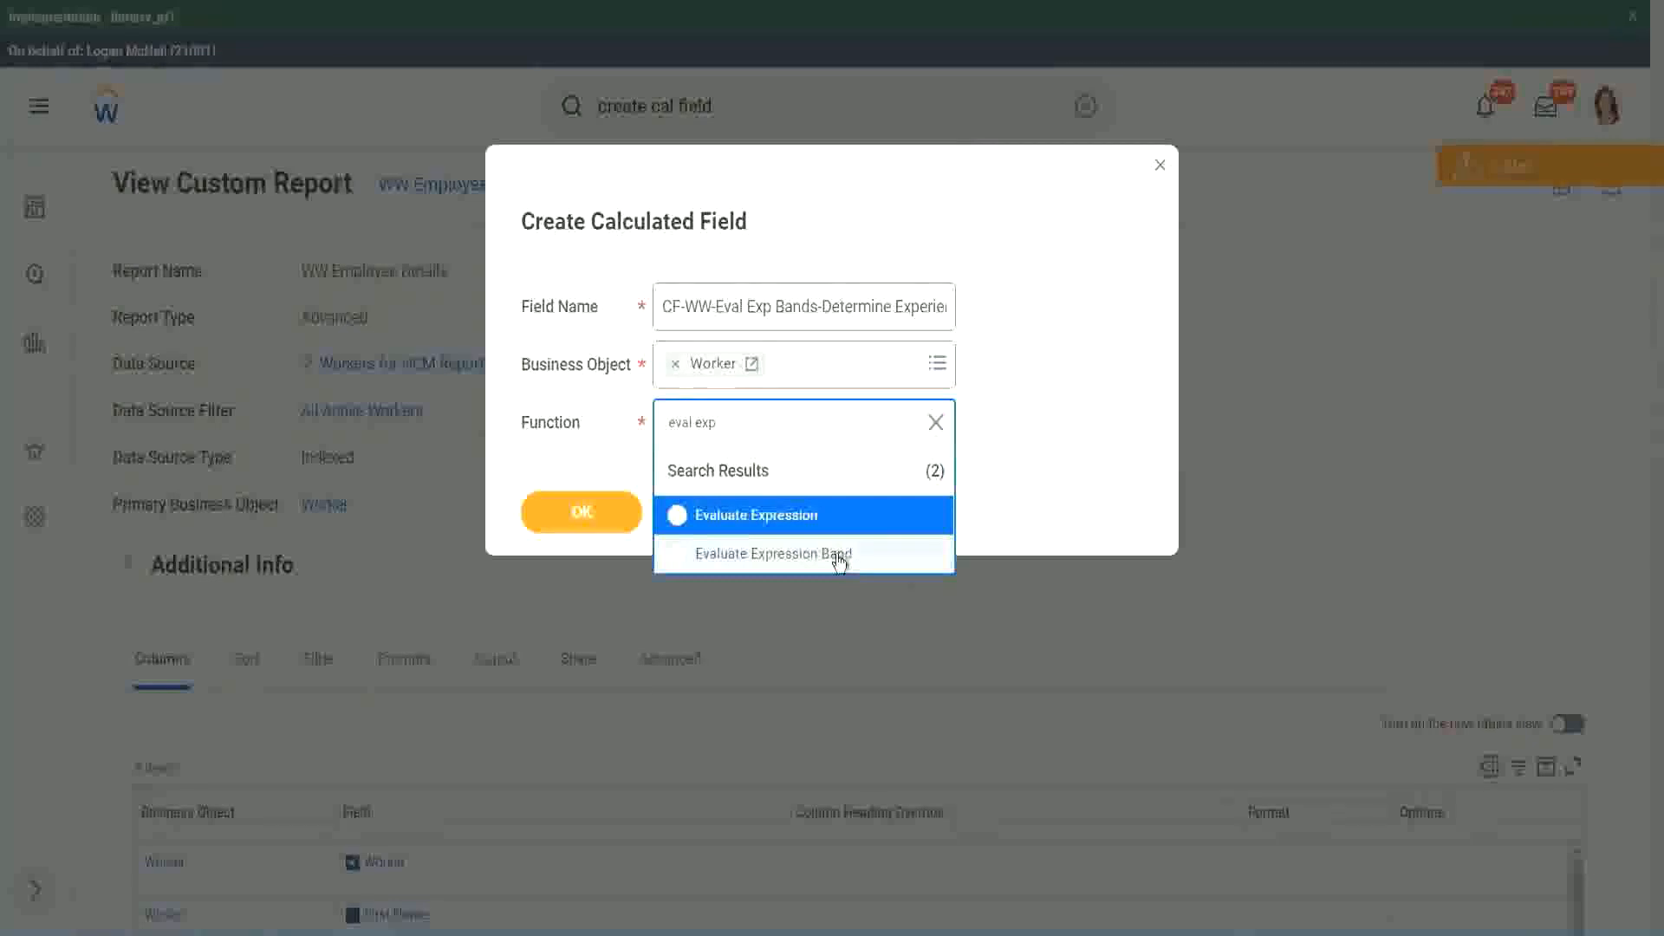
{"action": "left_click", "coordinate": [838, 561]}
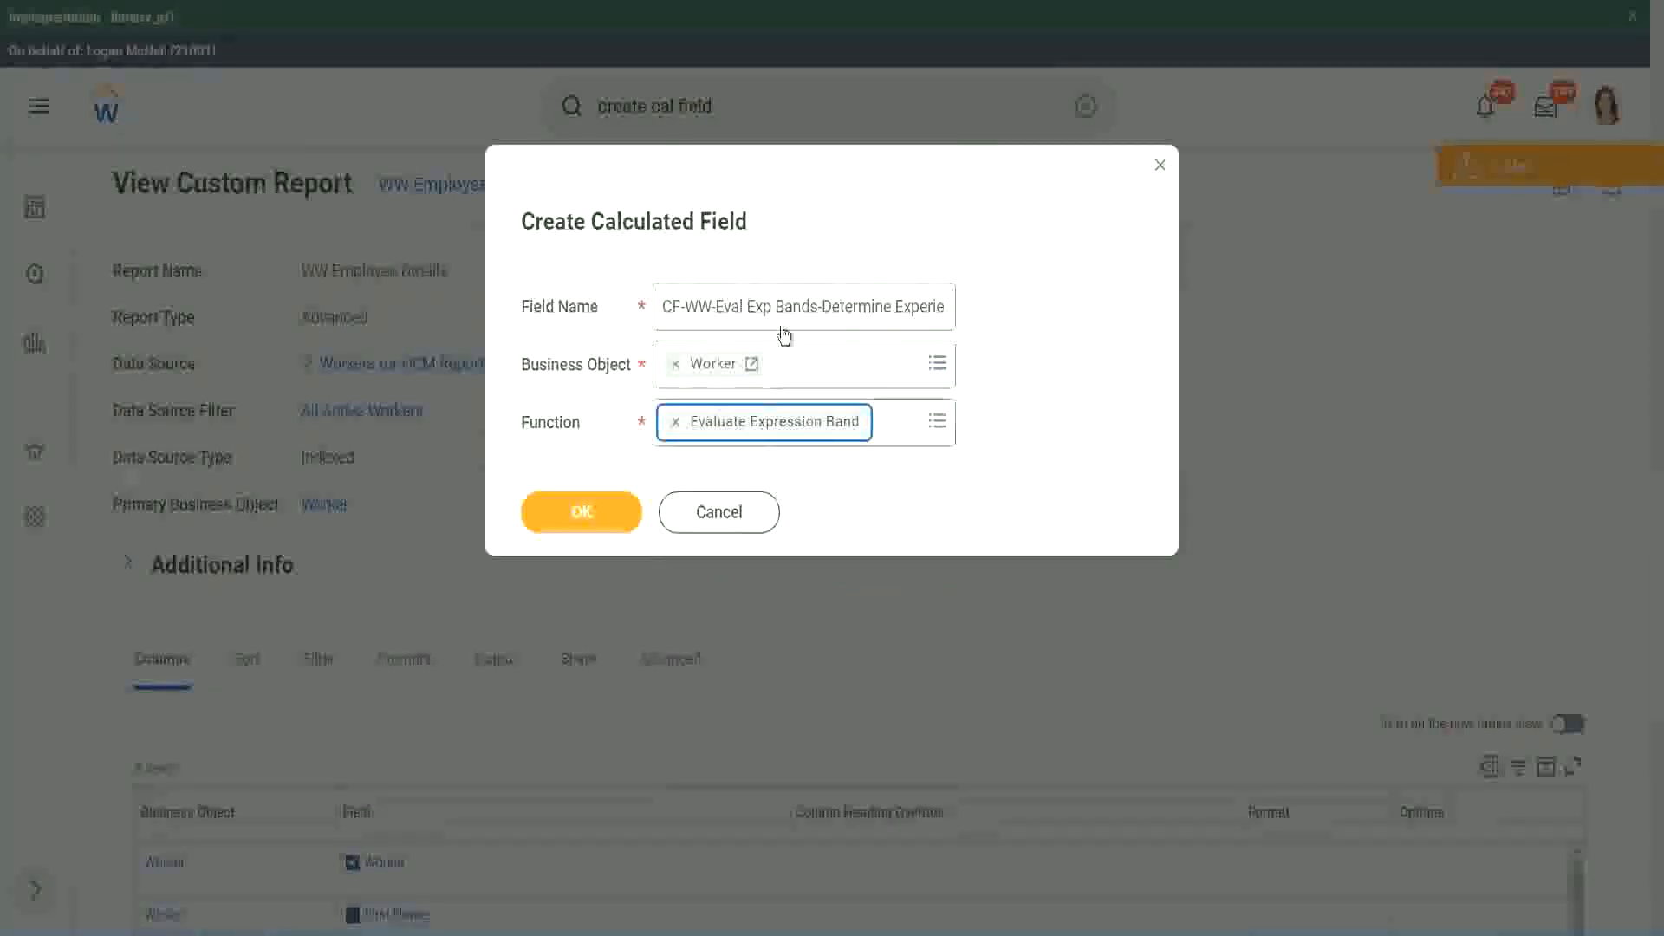
Shorten "Bands" to "Band" after "Eval Exp" in the field name and proceed to the field's calculation setup.
{"action": "left_click", "coordinate": [813, 306]}
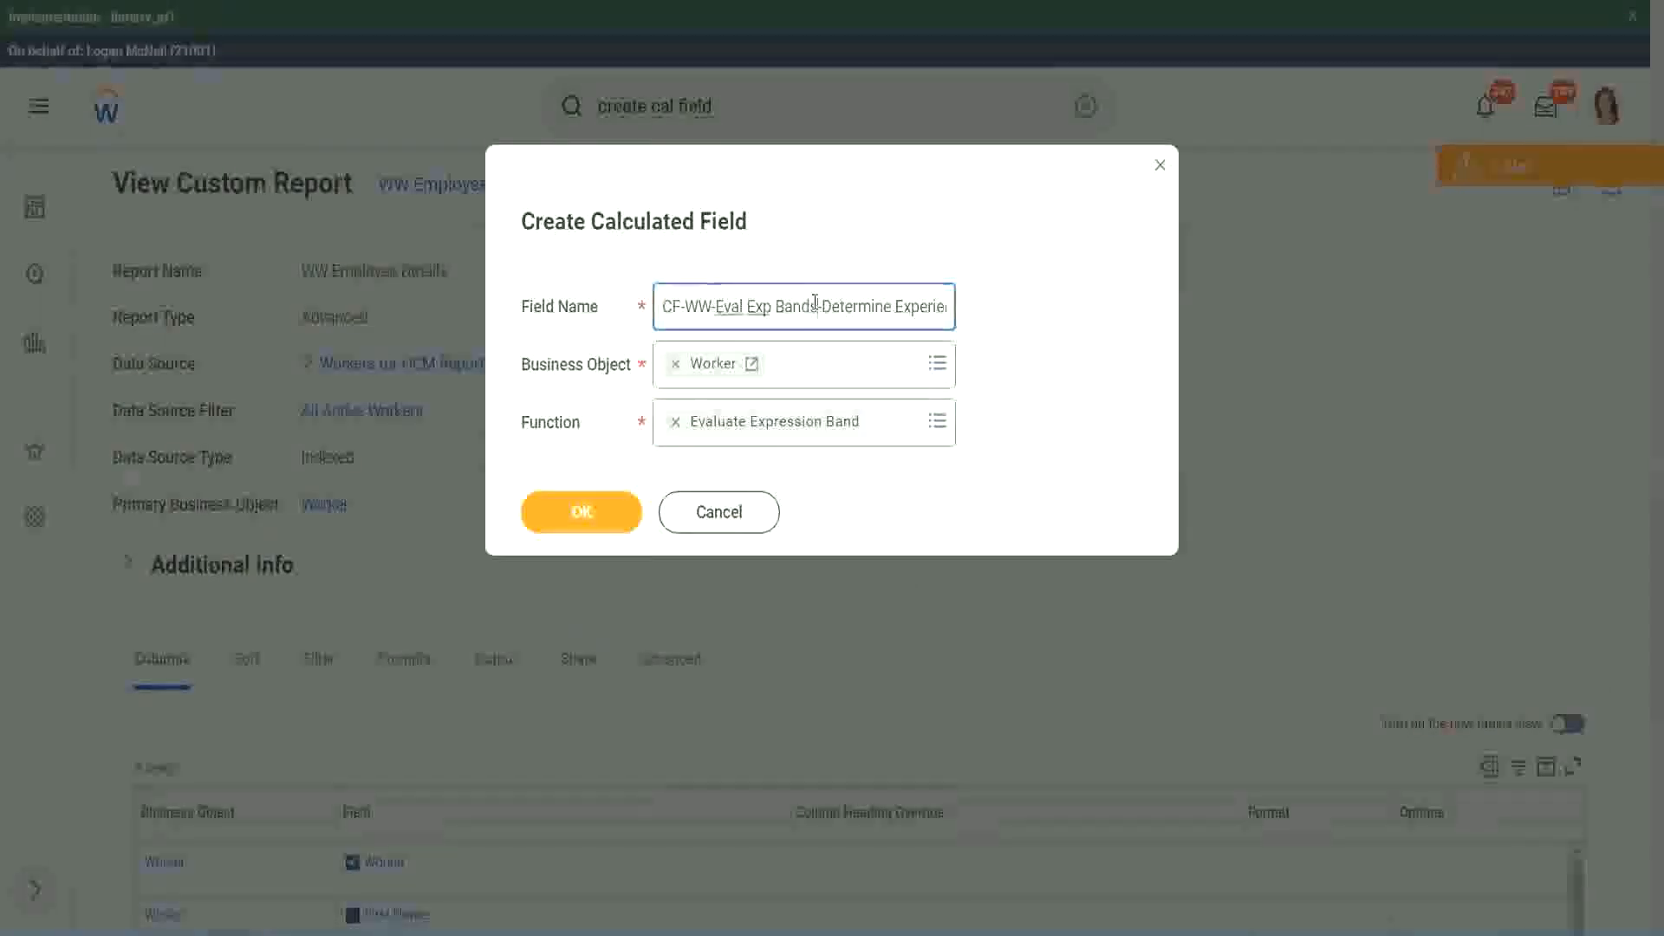
{"action": "key", "text": "BackSpace"}
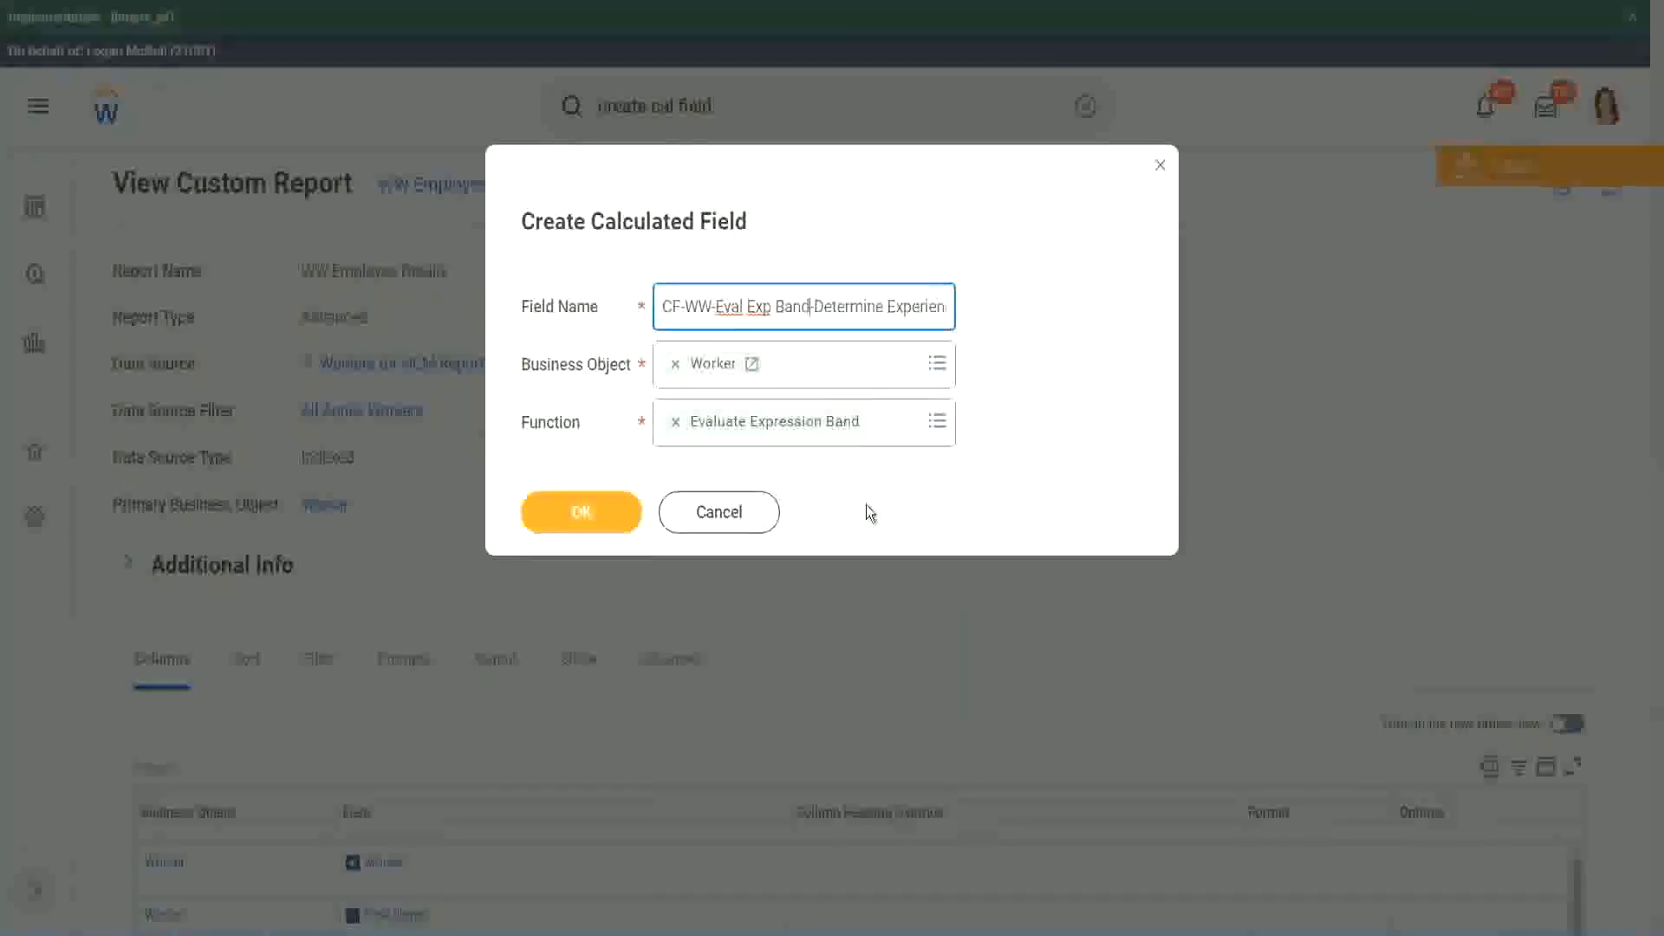
{"action": "left_click", "coordinate": [582, 512]}
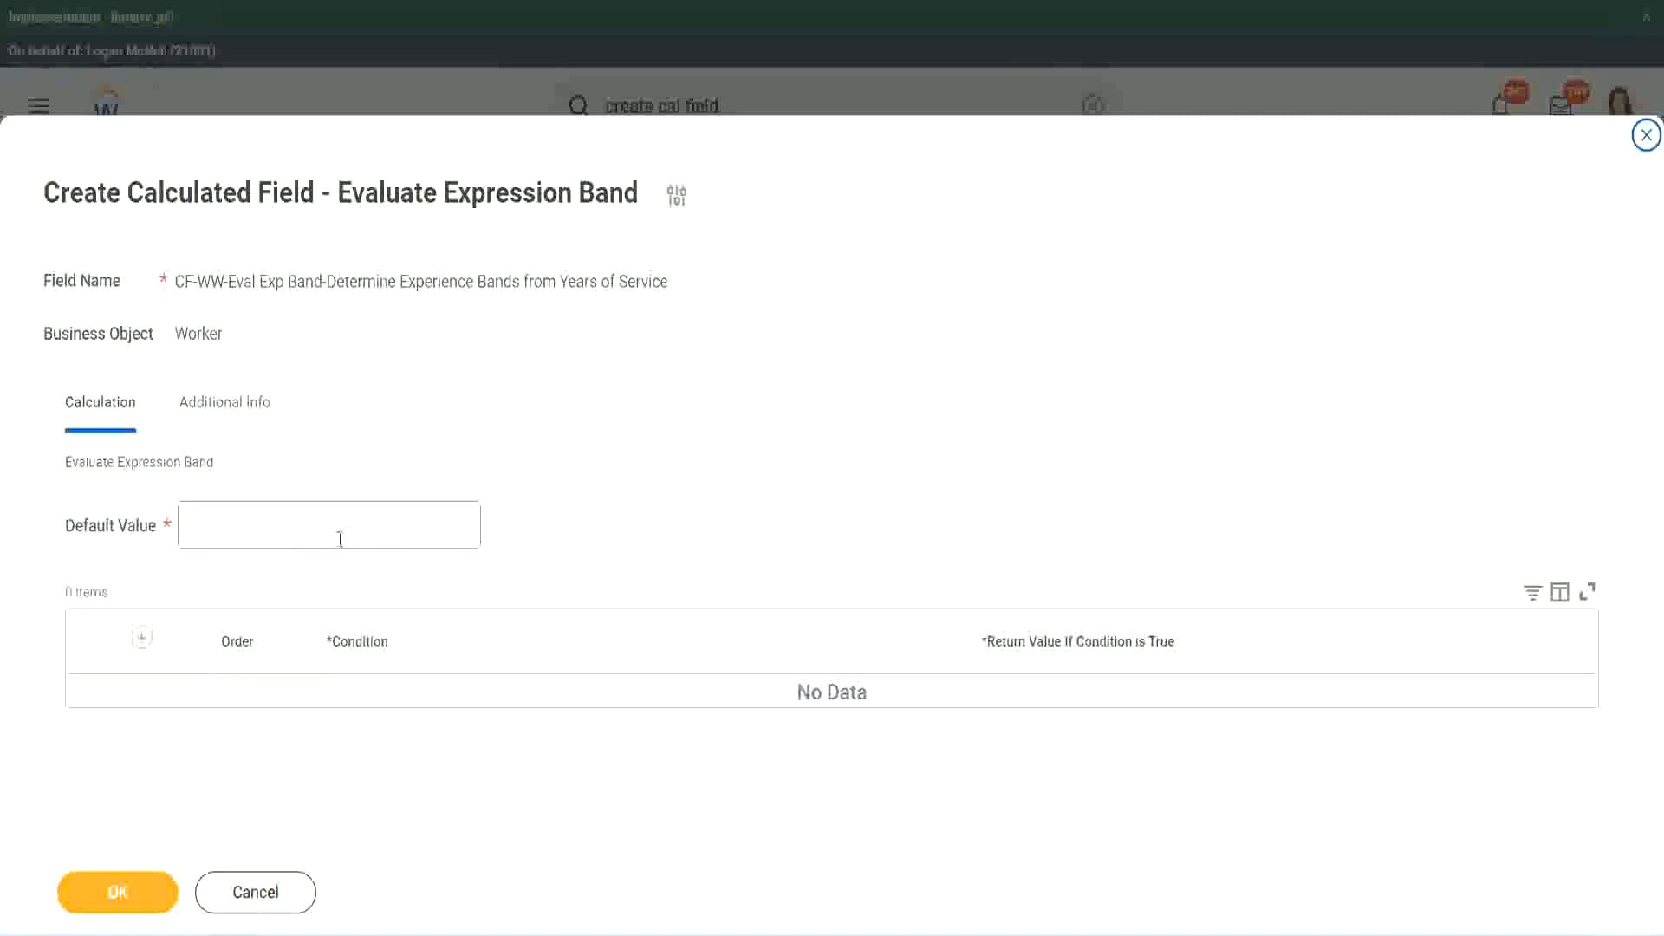
Set the default value to "-" and add the first condition row.
{"action": "left_click", "coordinate": [241, 535]}
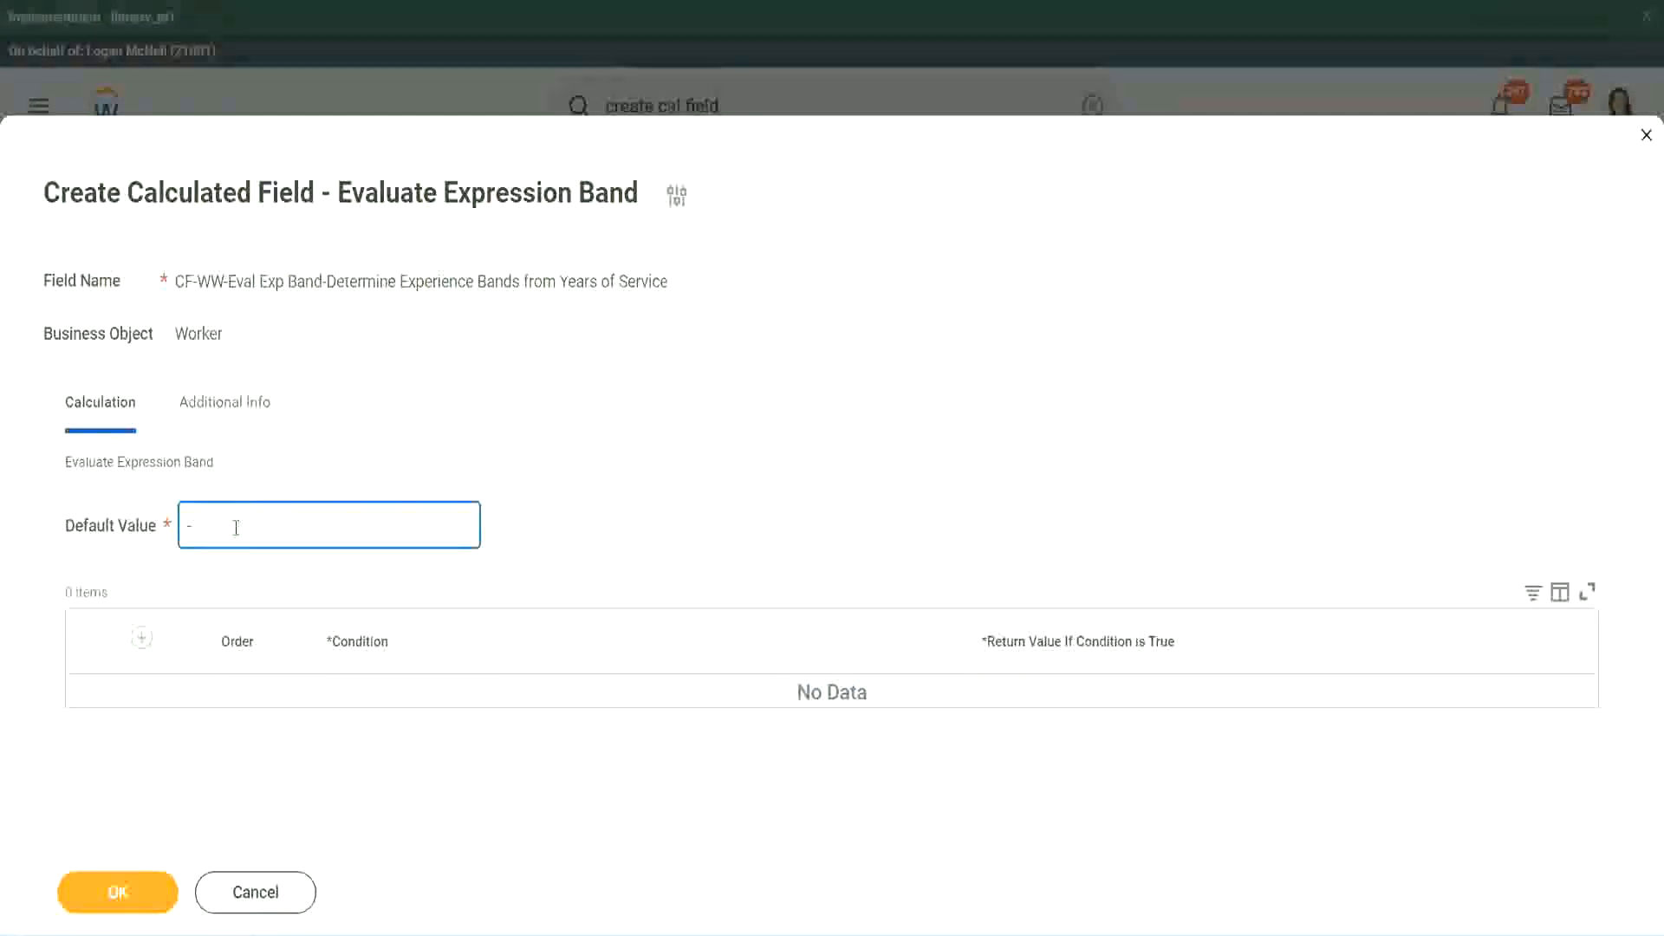
{"action": "left_click", "coordinate": [141, 639]}
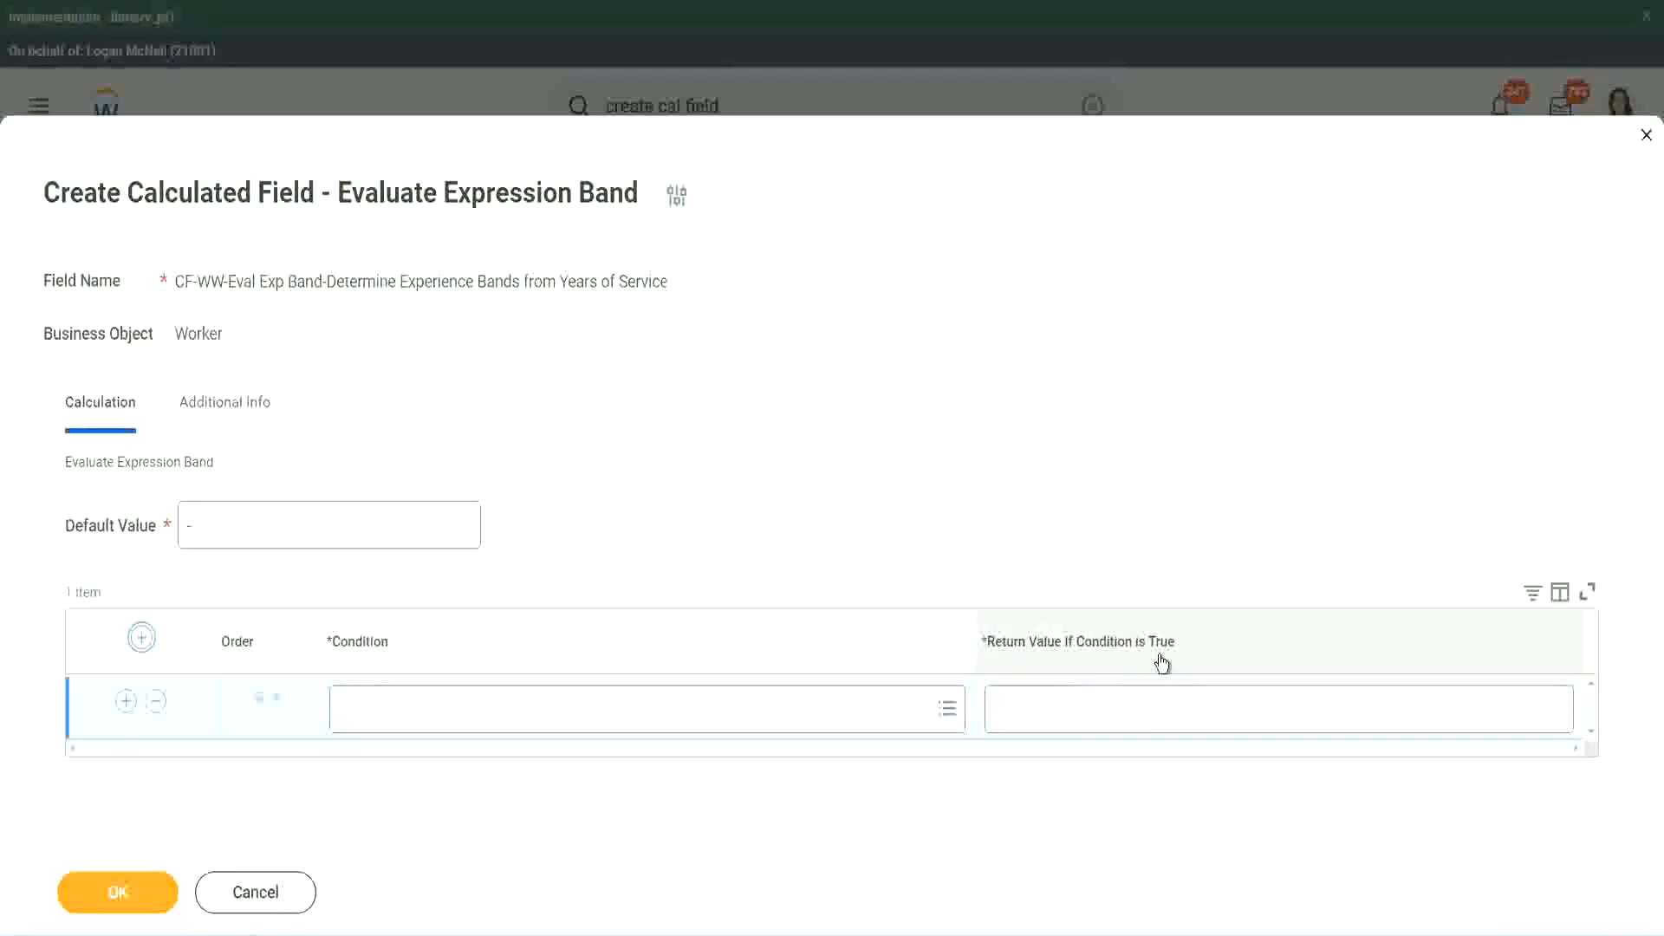
{"action": "left_click", "coordinate": [1083, 707]}
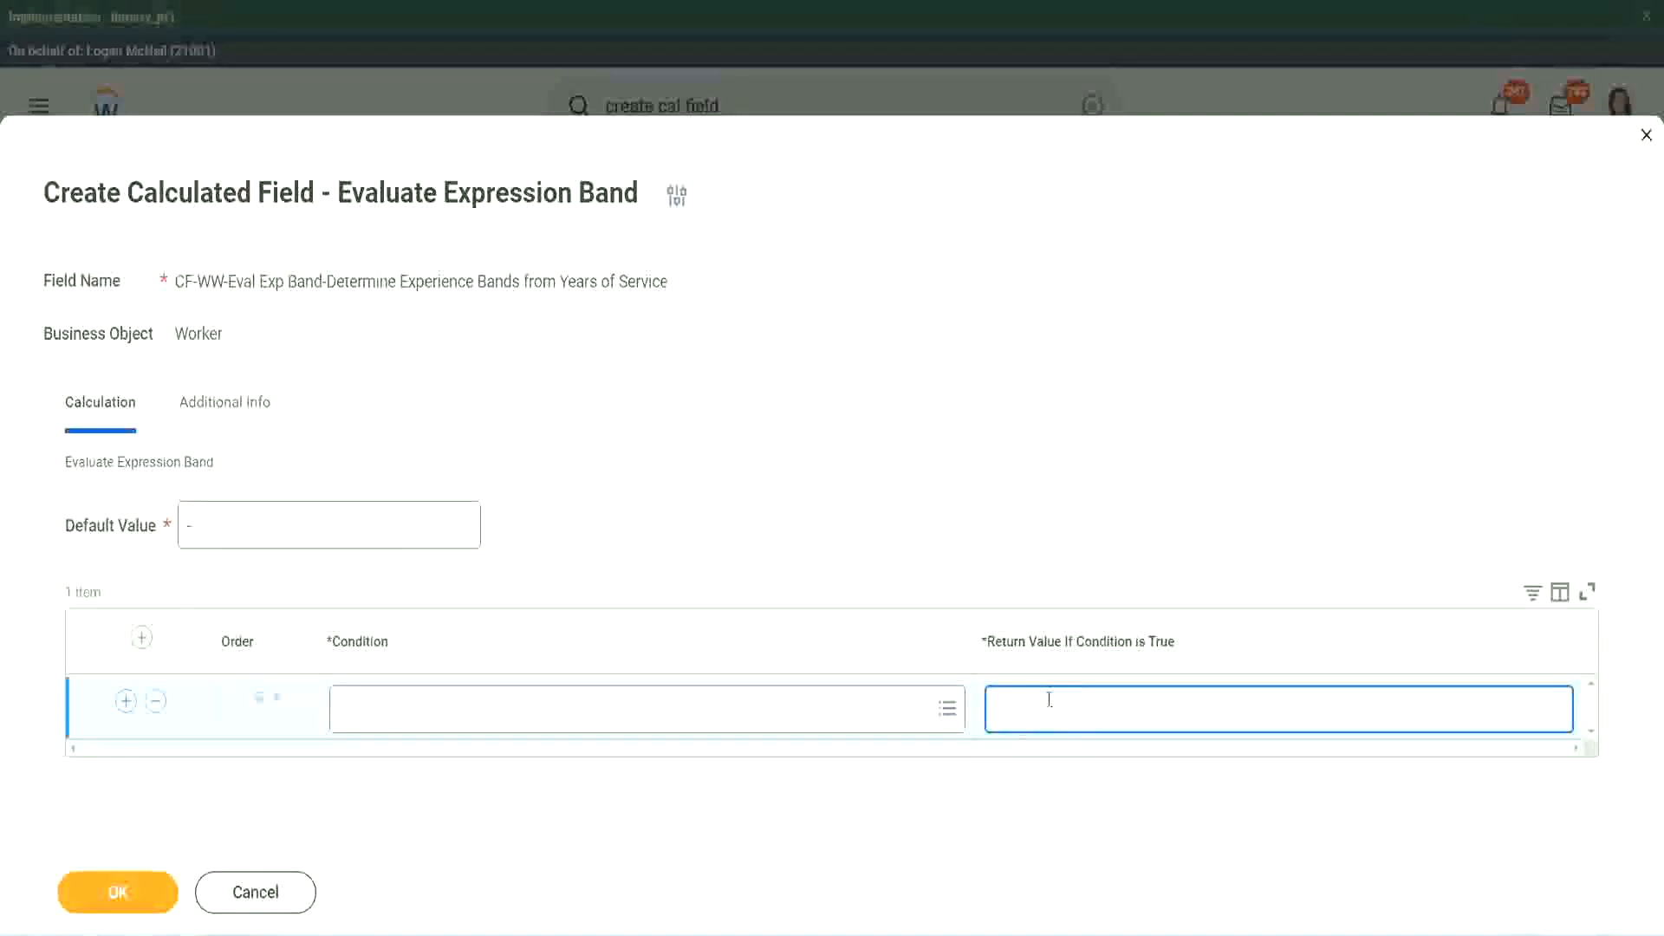
{"action": "type", "text": "adkjdjaidjaijdiaj"}
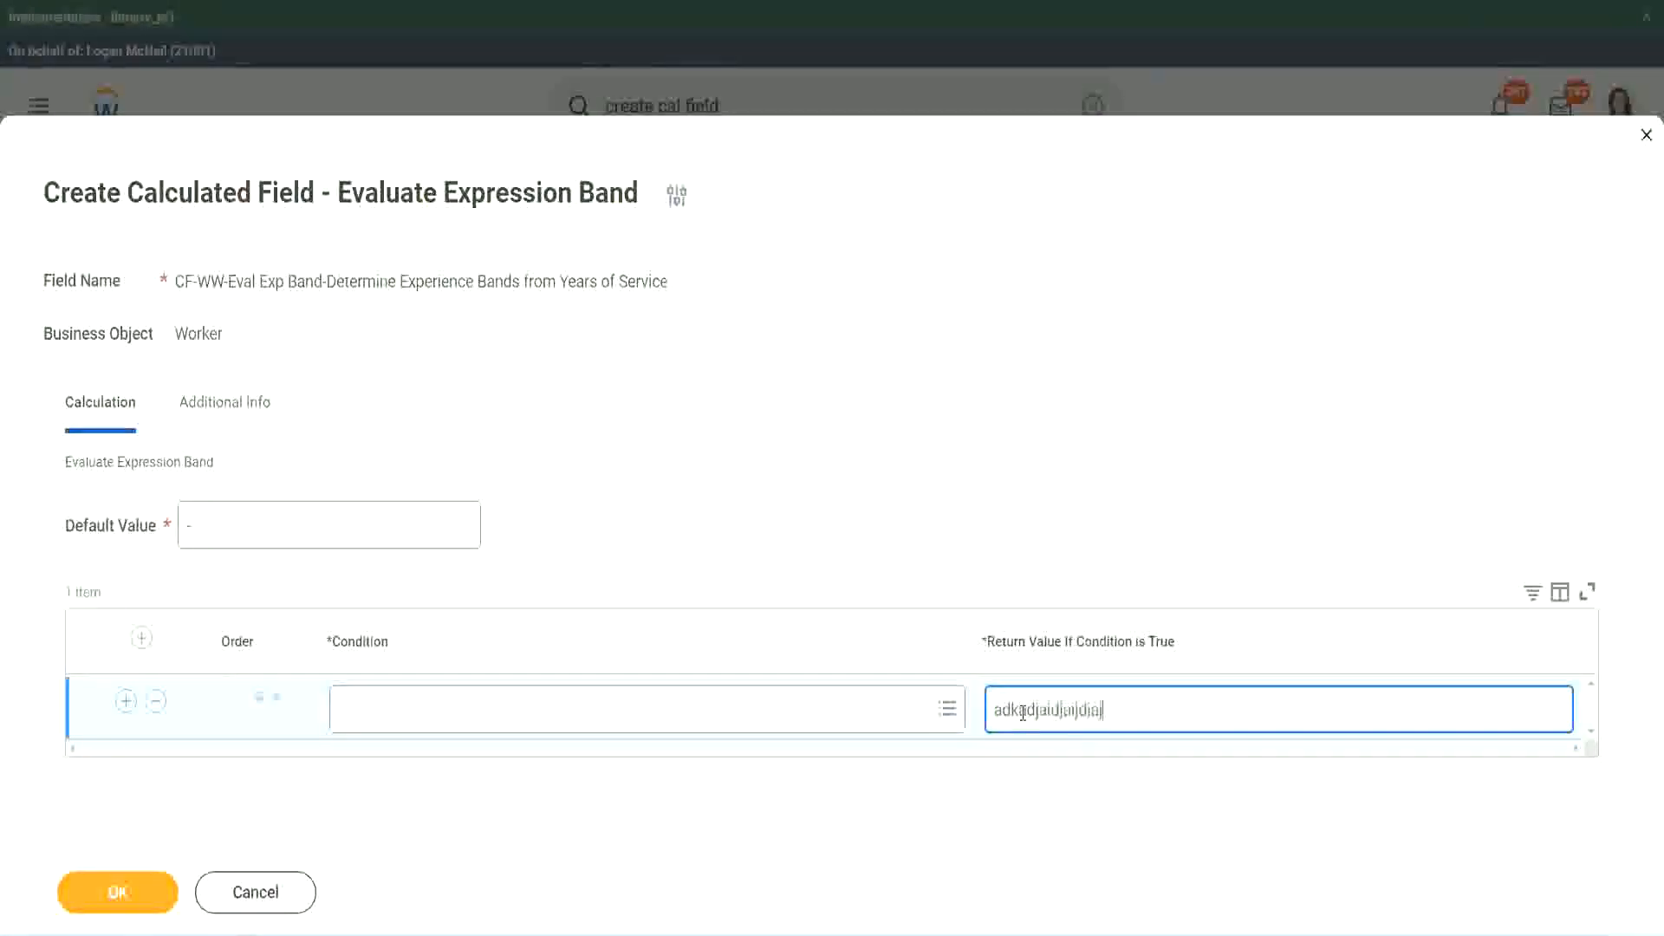
{"action": "key", "text": "BackSpace"}
{"action": "key", "text": "BackSpace"}
{"action": "key", "text": "BackSpace"}
{"action": "key", "text": "BackSpace"}
{"action": "key", "text": "BackSpace"}
{"action": "key", "text": "BackSpace"}
{"action": "key", "text": "BackSpace"}
{"action": "key", "text": "BackSpace"}
{"action": "key", "text": "BackSpace"}
{"action": "key", "text": "BackSpace"}
{"action": "key", "text": "BackSpace"}
{"action": "key", "text": "BackSpace"}
{"action": "key", "text": "BackSpace"}
{"action": "key", "text": "BackSpace"}
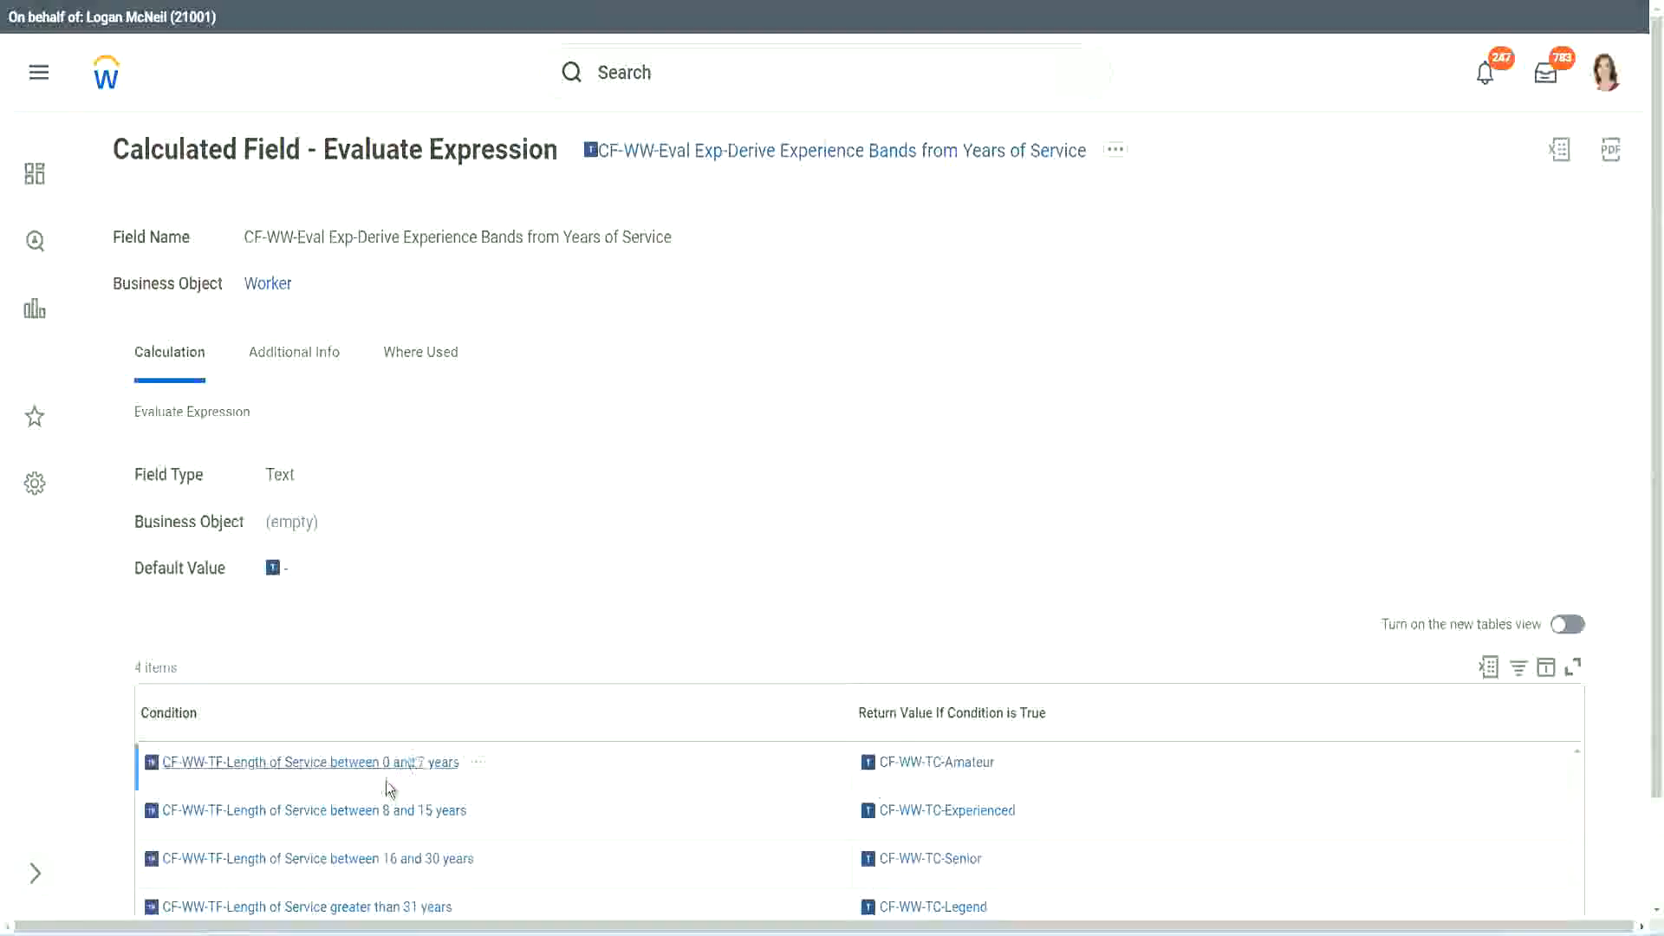
Copy the condition CF-WW-TF-Length of Service between 0 and 7 years from the existing field into the first row, with return value Amateur.
{"action": "right_click", "coordinate": [384, 777]}
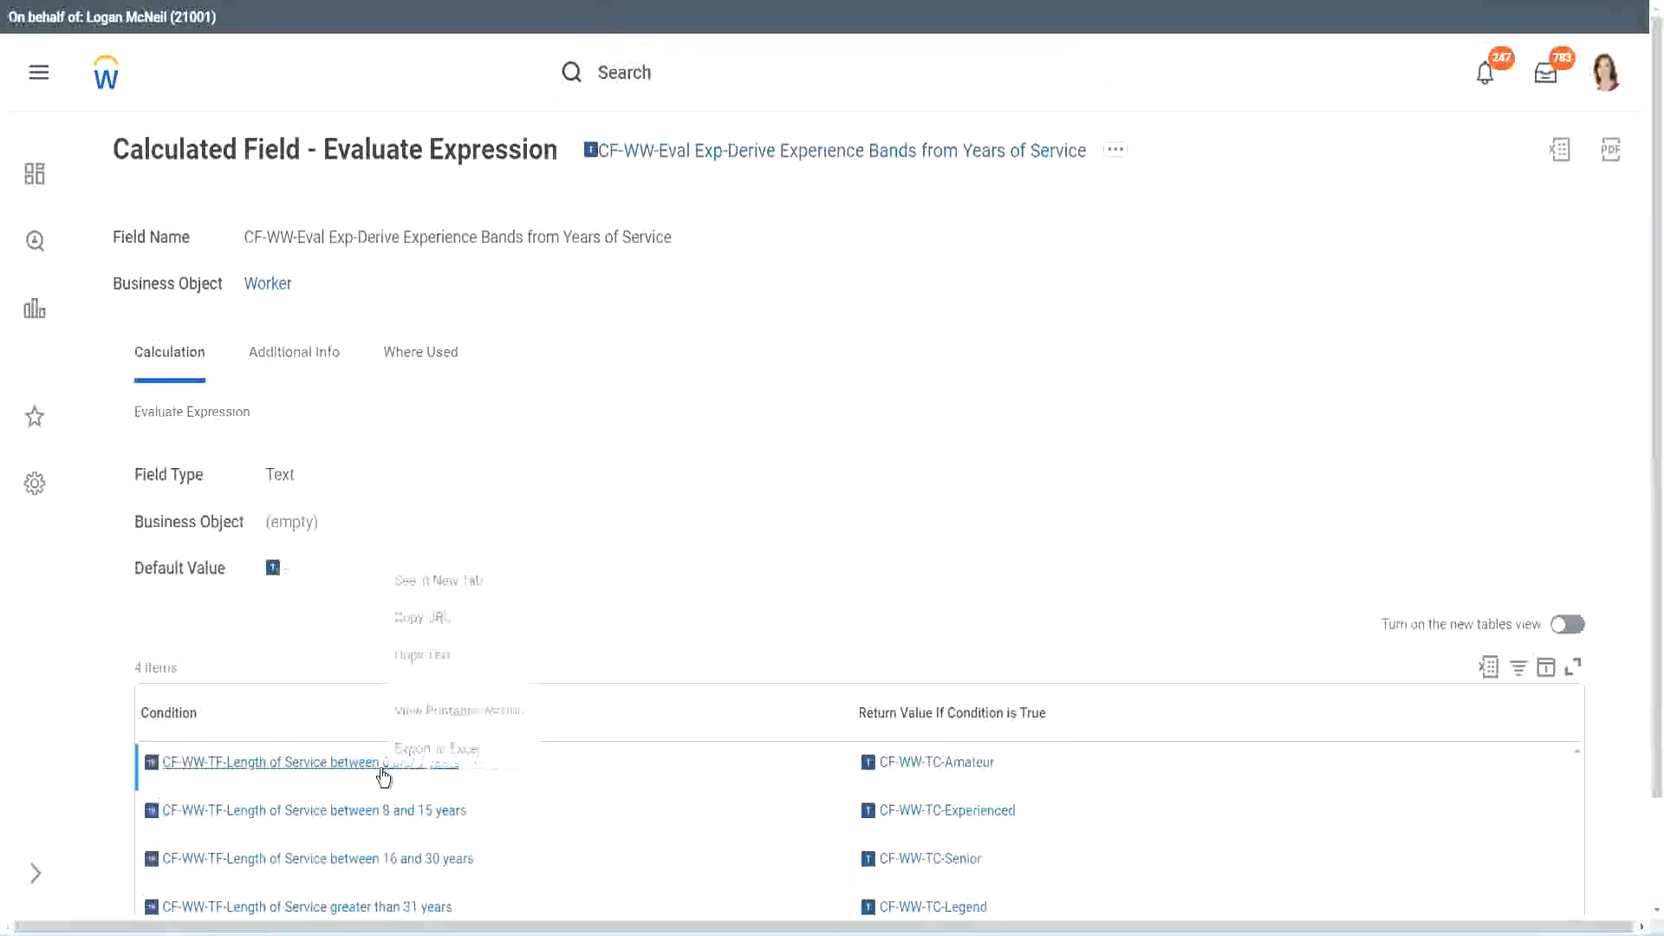
{"action": "left_click", "coordinate": [451, 654]}
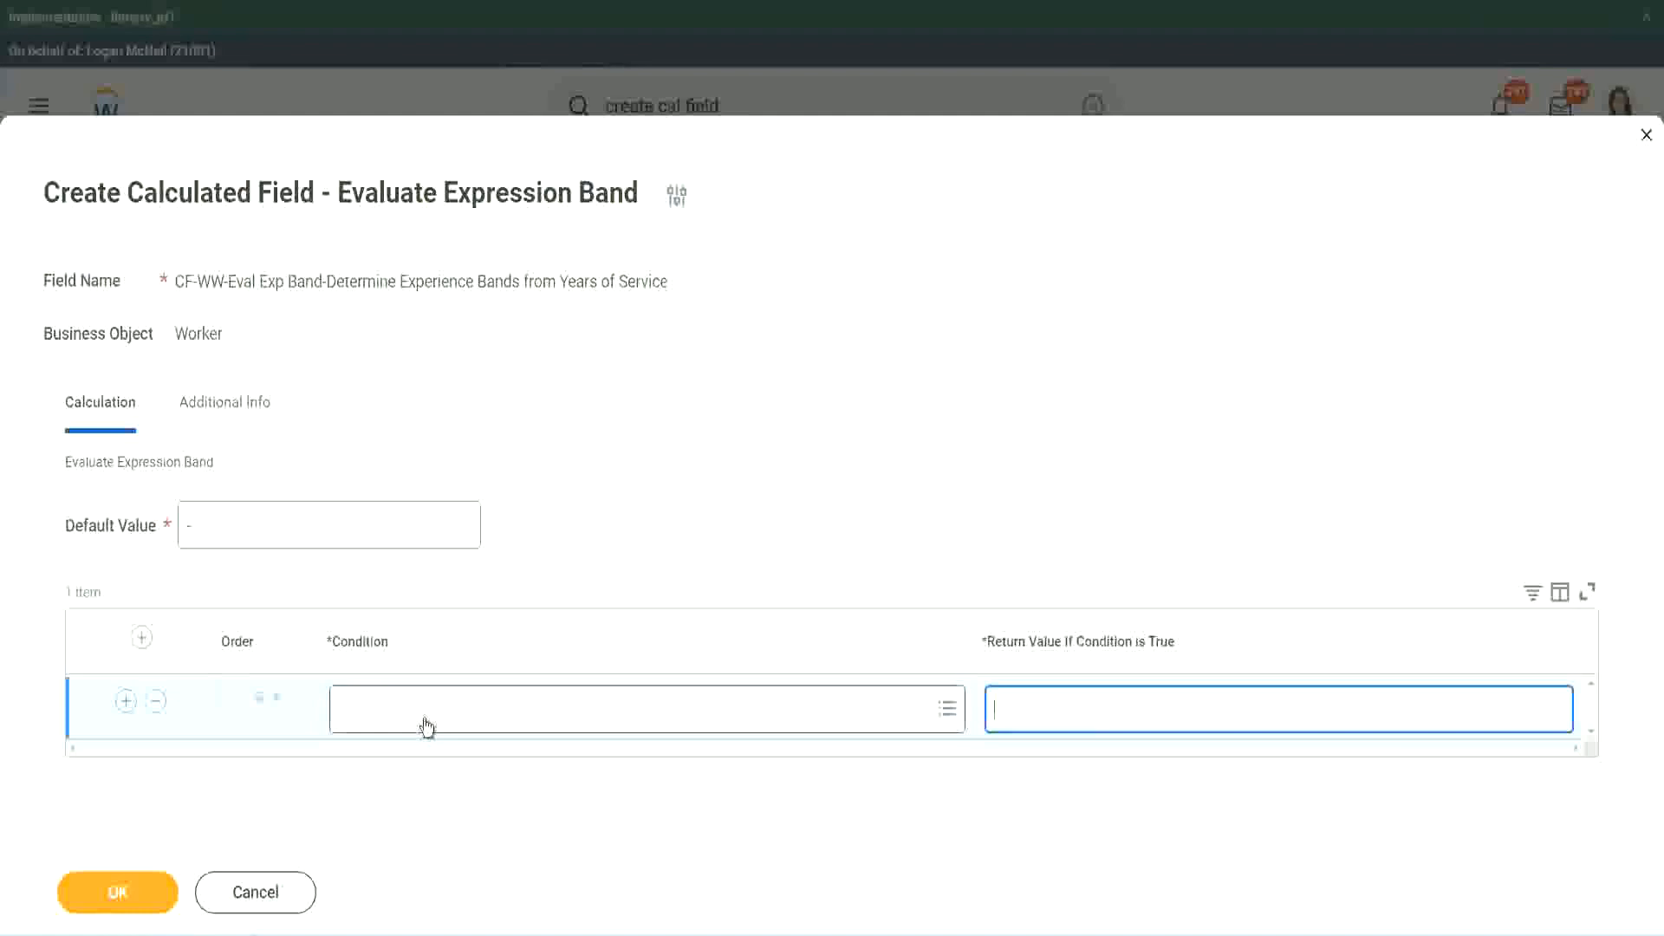
{"action": "left_click", "coordinate": [423, 720]}
{"action": "key", "text": "ctrl+v"}
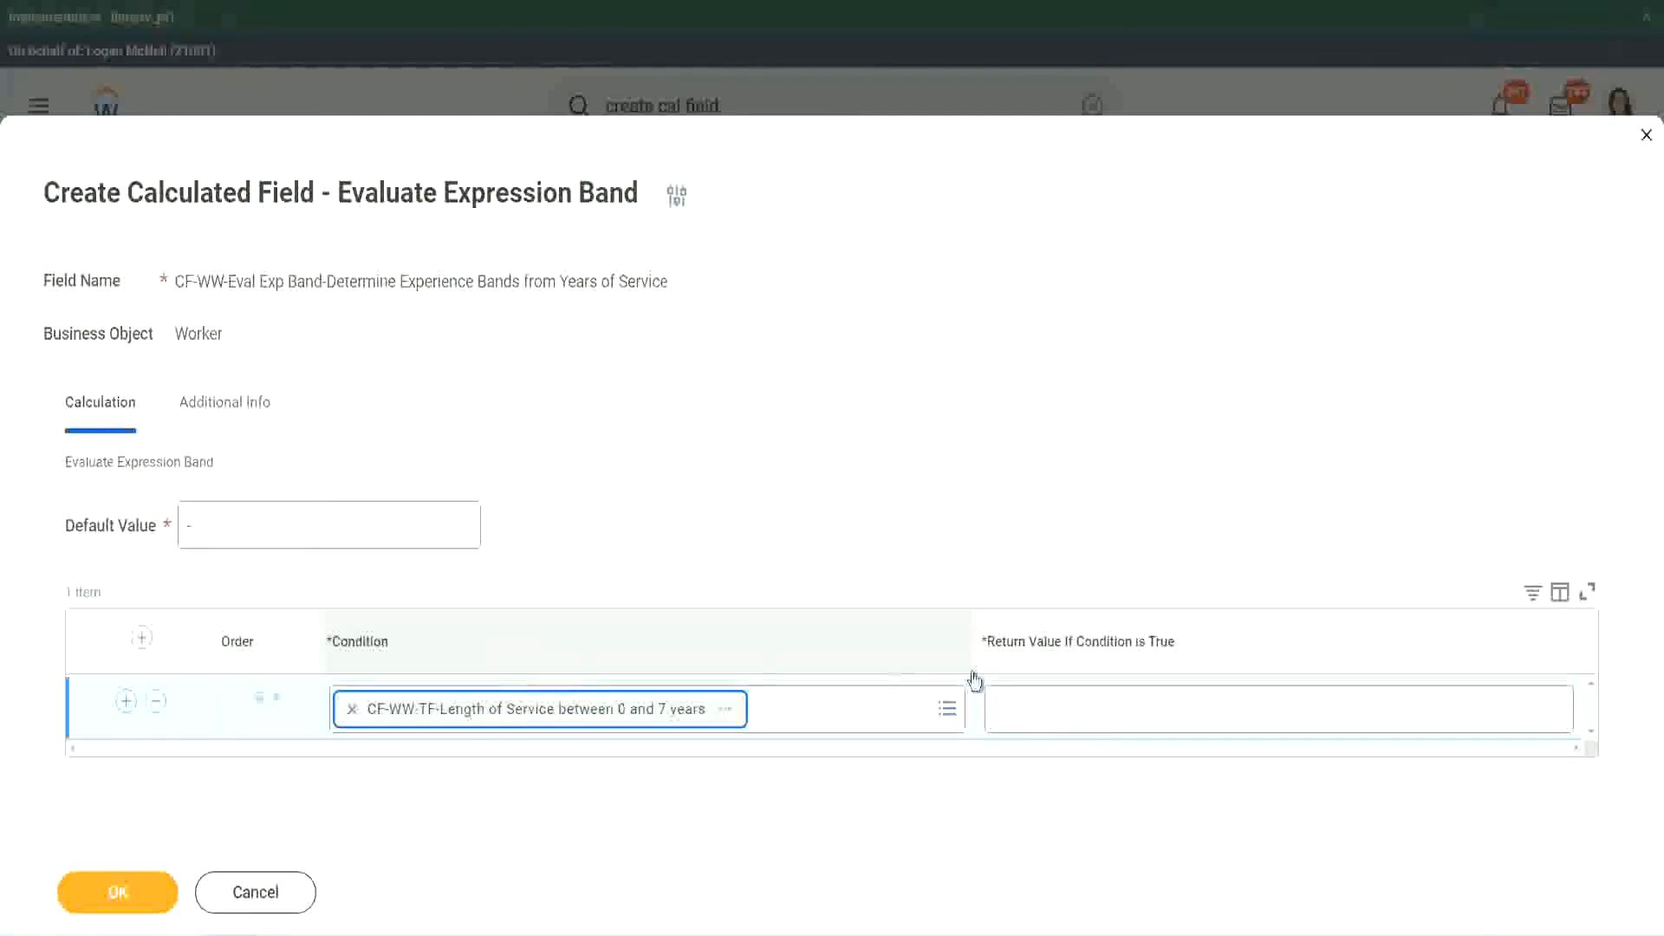
{"action": "left_click", "coordinate": [1052, 693]}
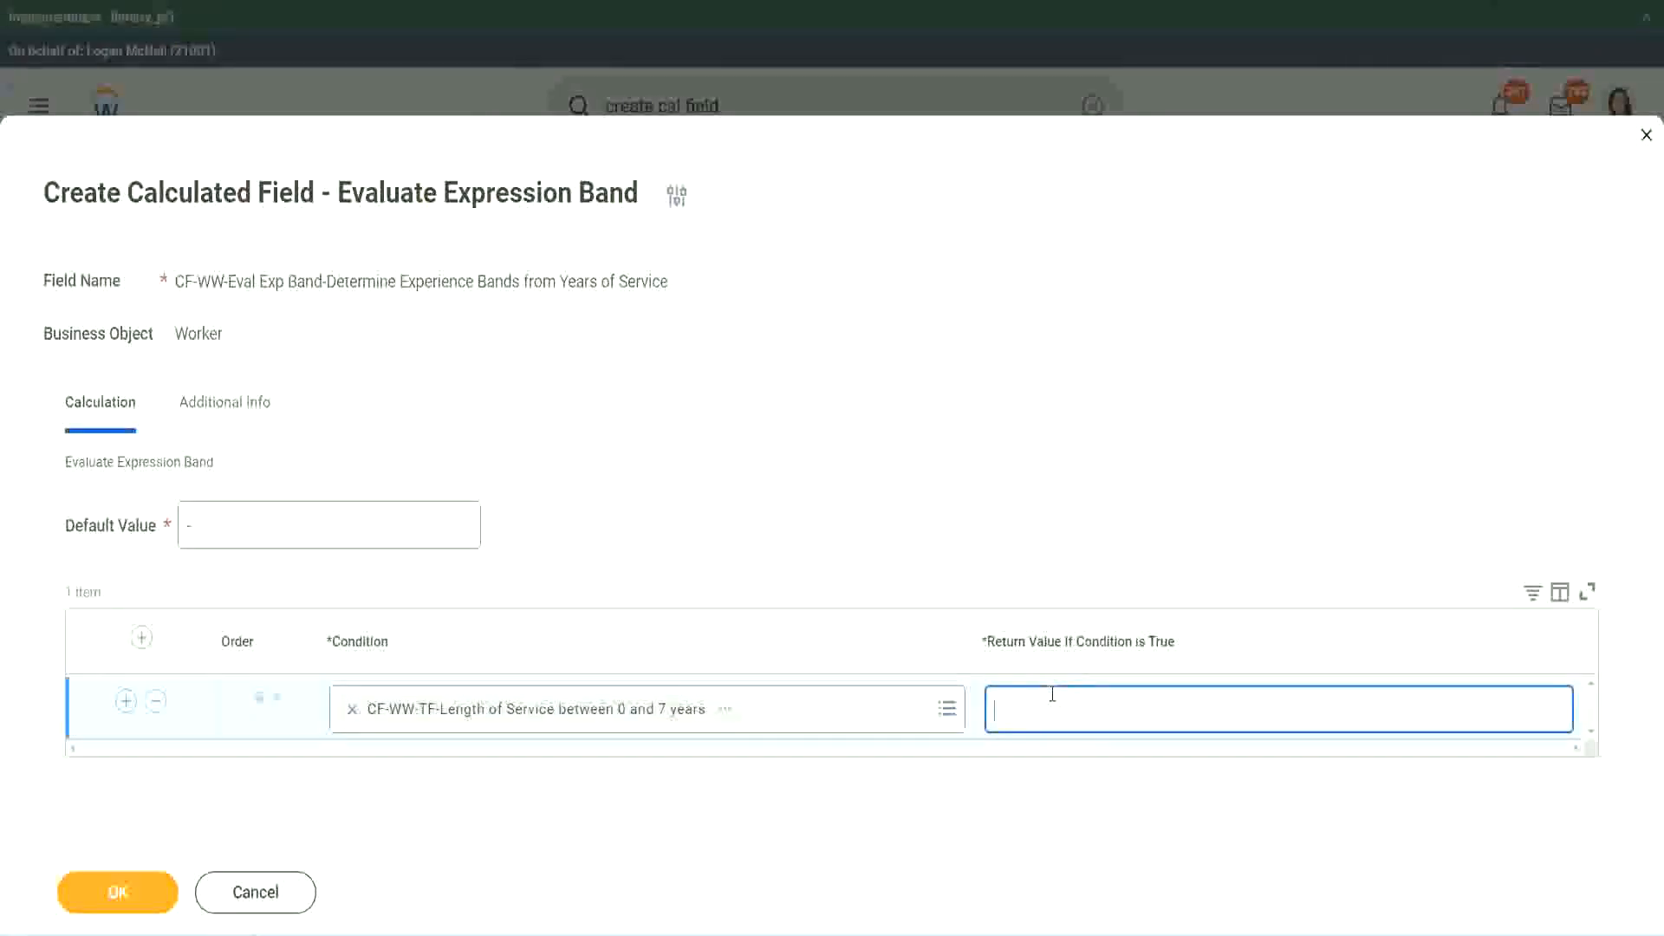
{"action": "type", "text": "Amateur"}
Add three more empty condition rows below the Amateur row.
{"action": "left_click", "coordinate": [126, 700]}
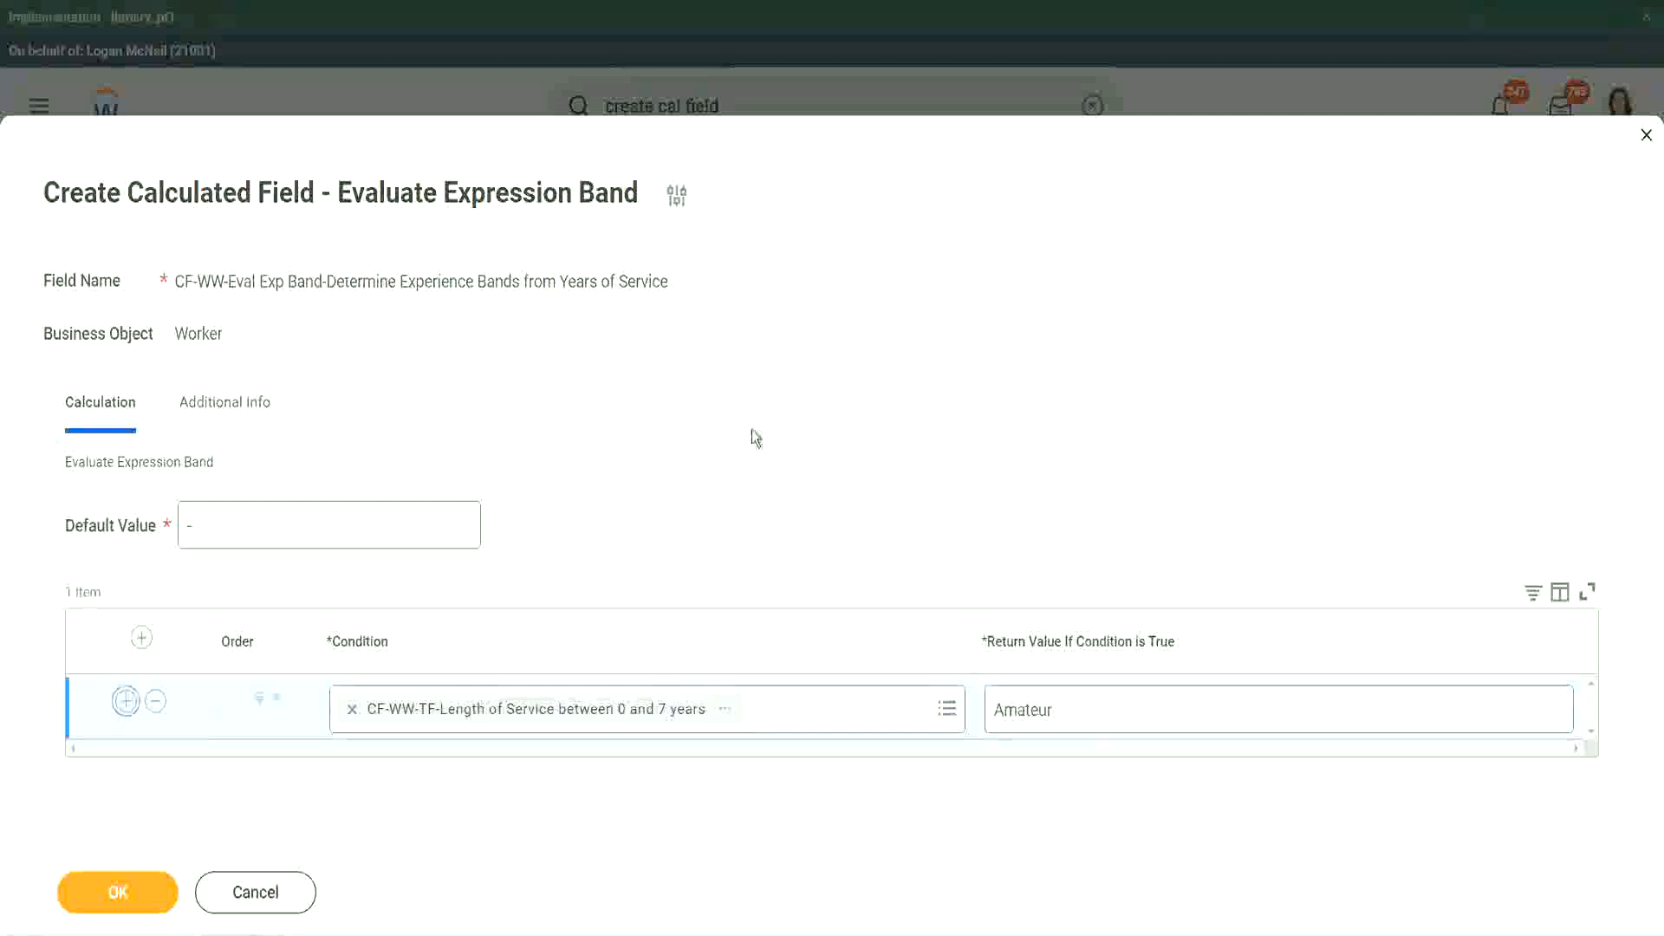
{"action": "left_click", "coordinate": [124, 764]}
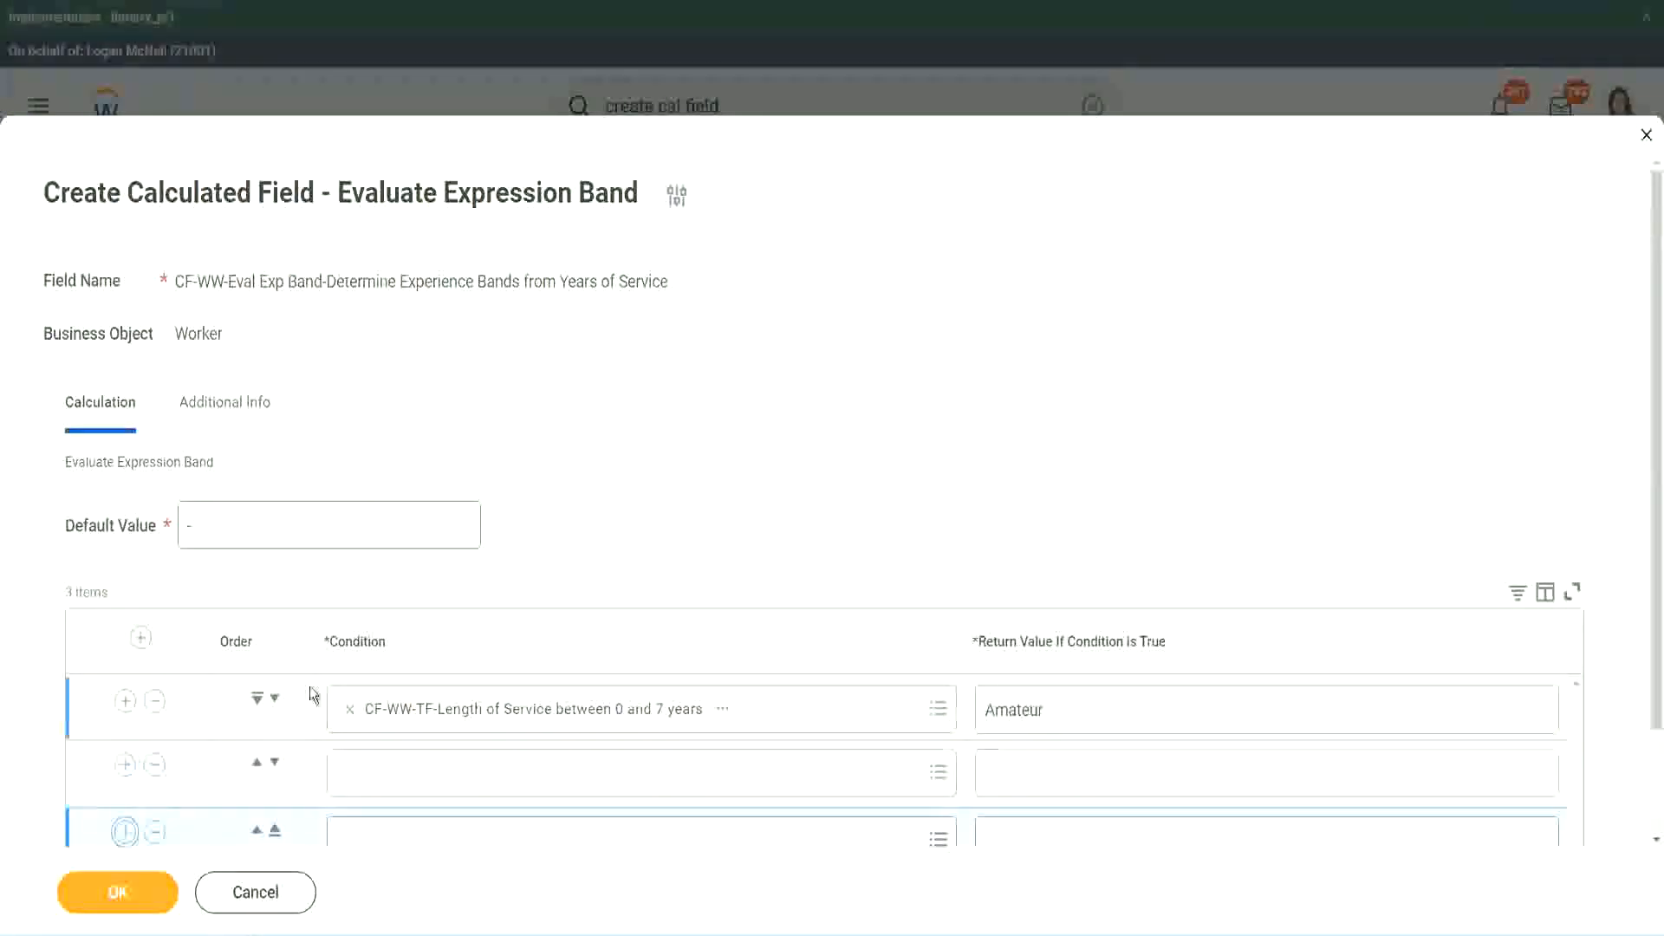
{"action": "scroll", "coordinate": [310, 685], "scroll_direction": "down", "scroll_amount": 2}
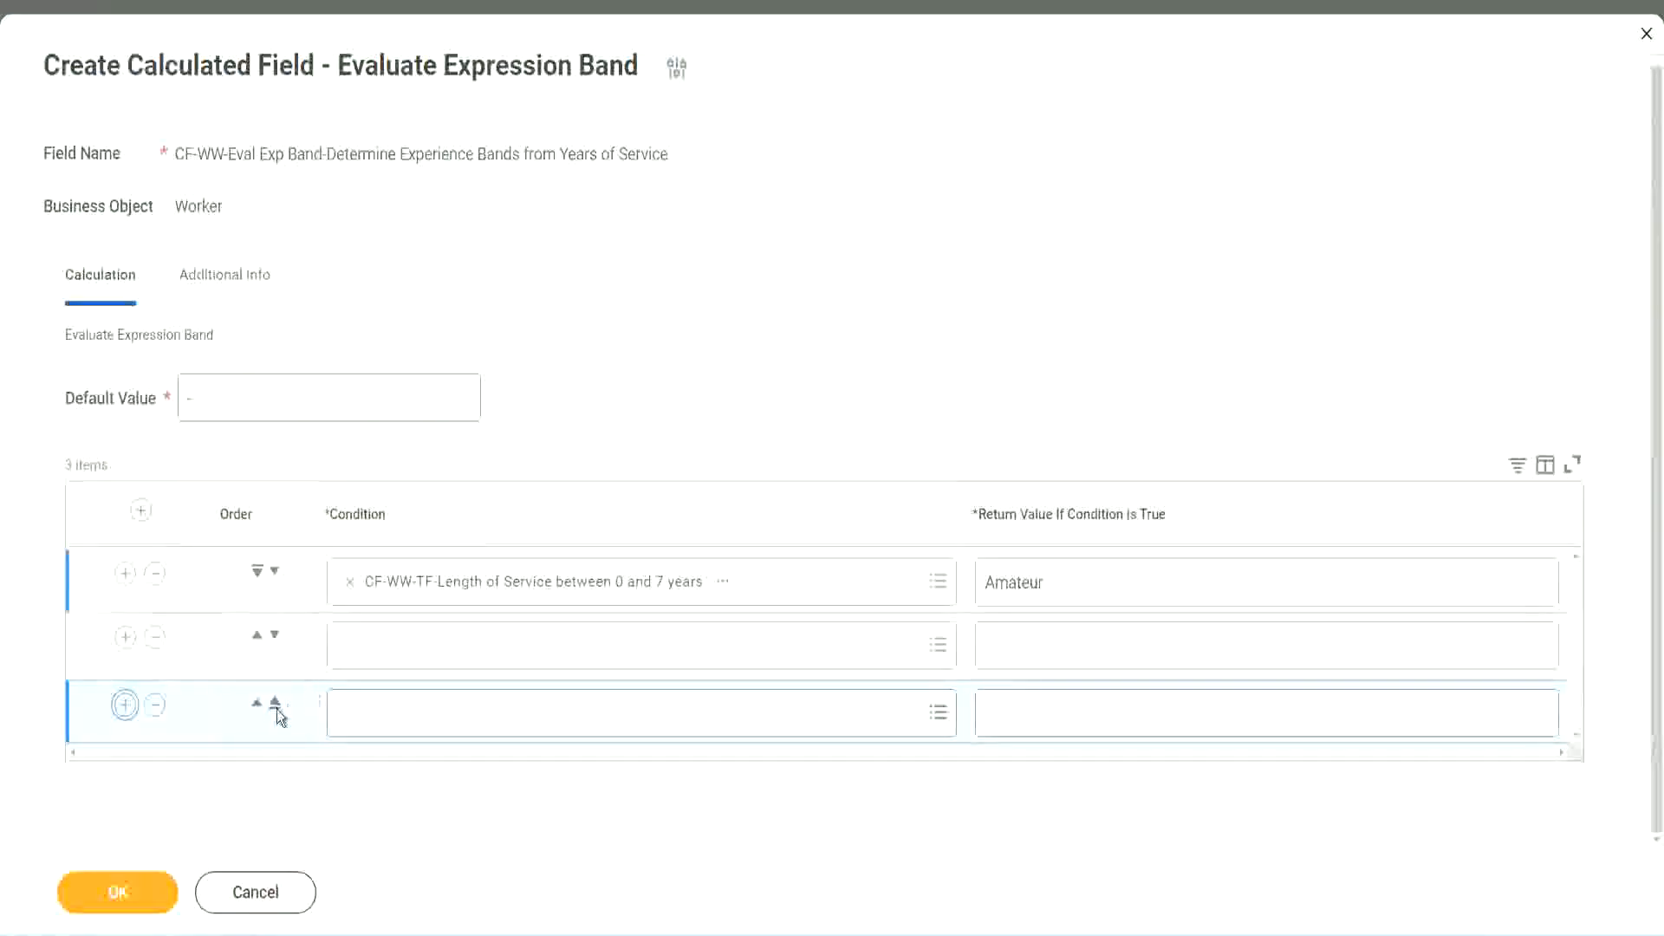
{"action": "left_click", "coordinate": [125, 704]}
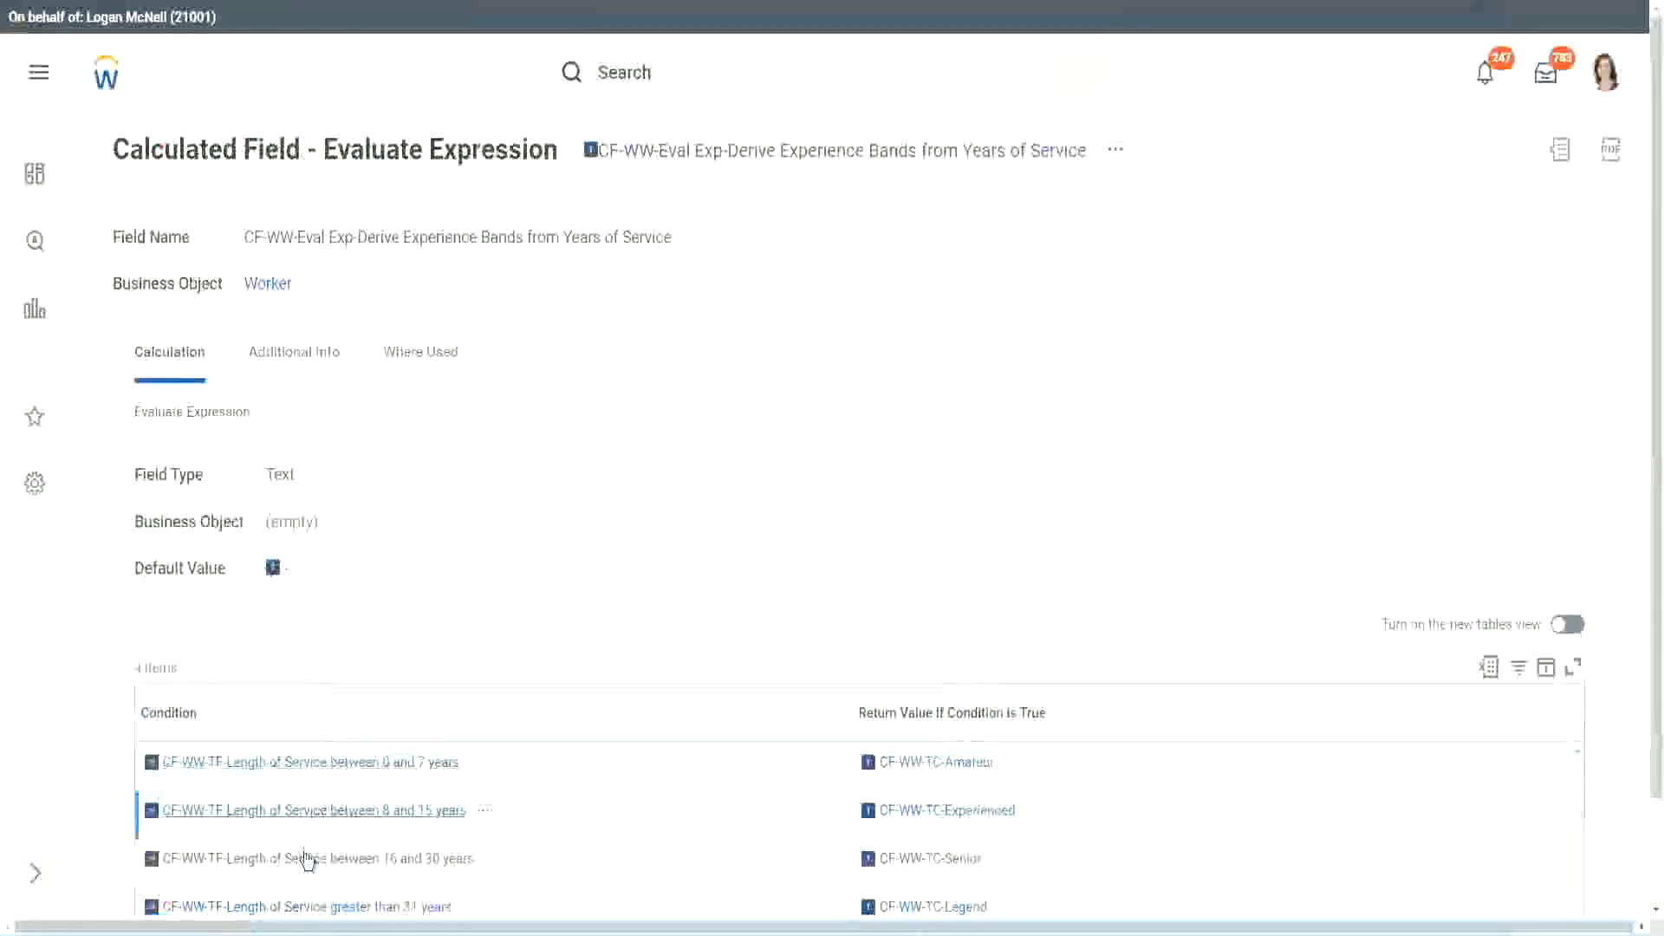
Copy the existing condition CF-WW-TF-Length of Service between 16 and 30 years into the second row and move that row down to third place.
{"action": "right_click", "coordinate": [309, 858]}
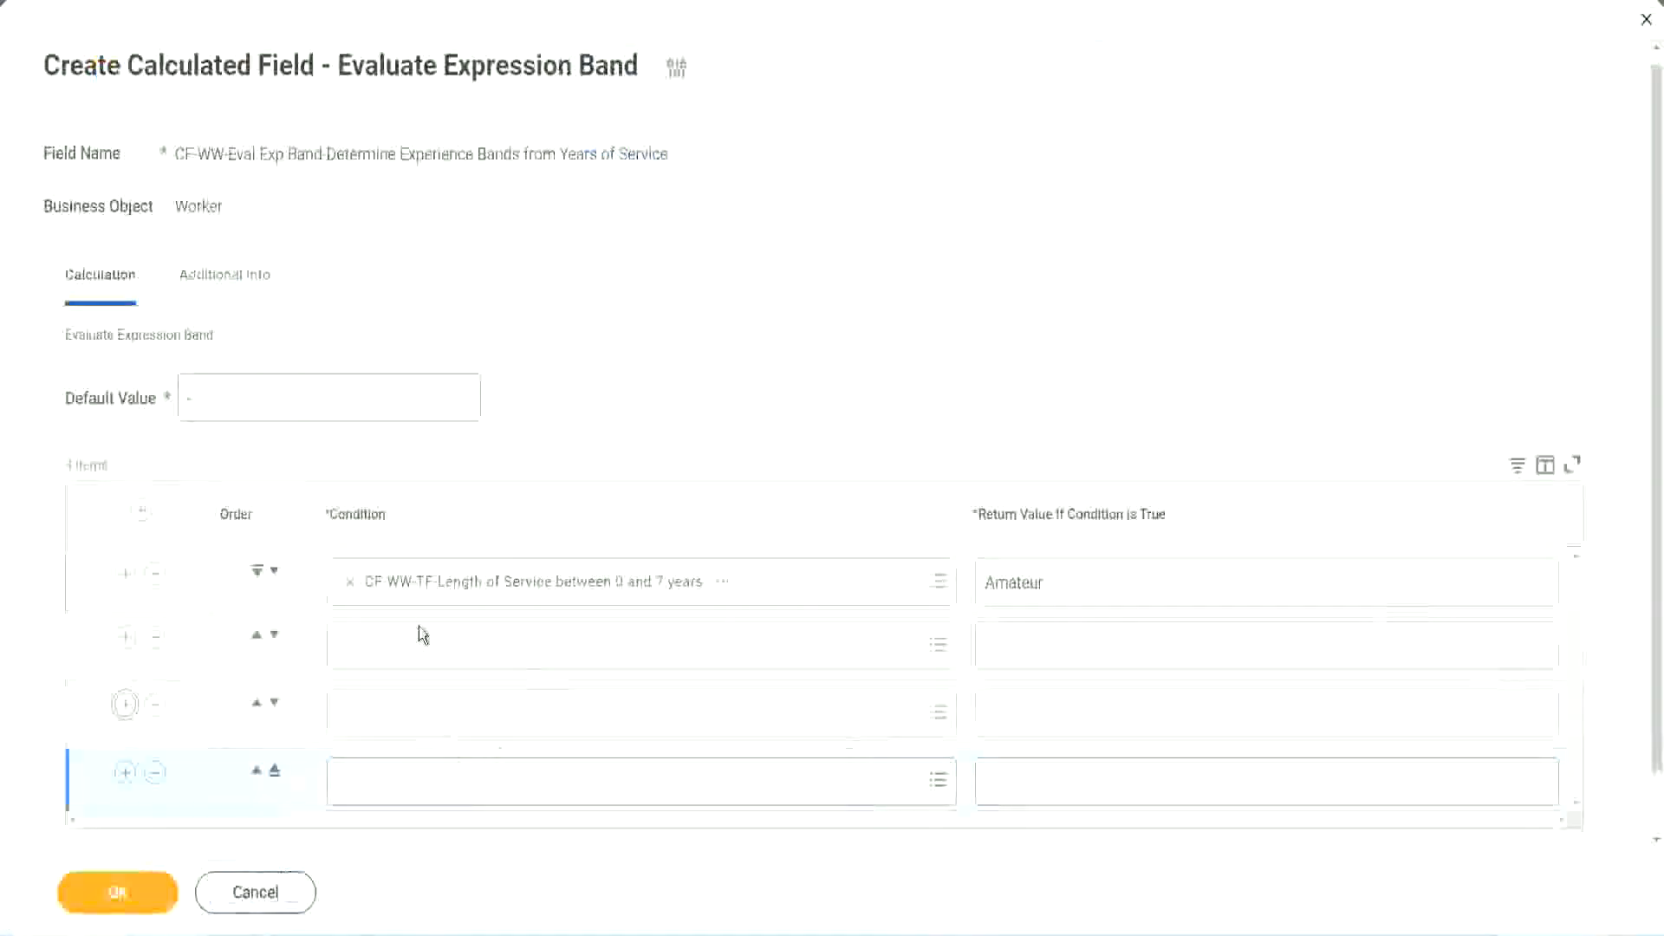
{"action": "left_click", "coordinate": [424, 642]}
{"action": "type", "text": "CF-WW-TF-Length of Service between 16 and 30 years"}
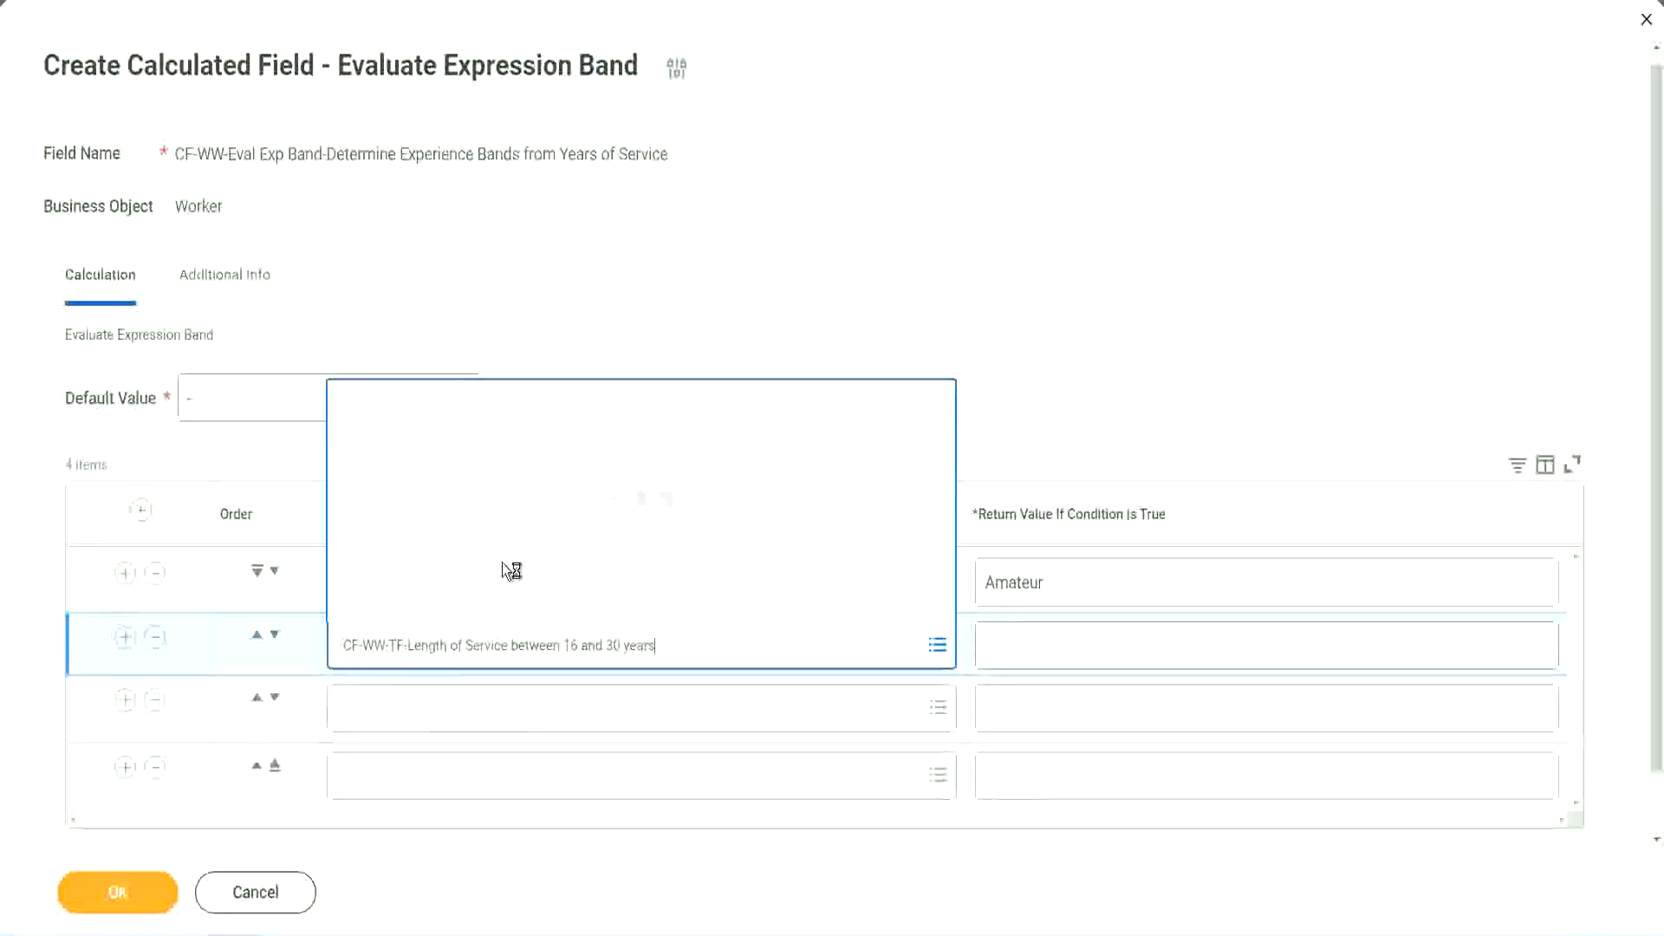
{"action": "left_click", "coordinate": [274, 635]}
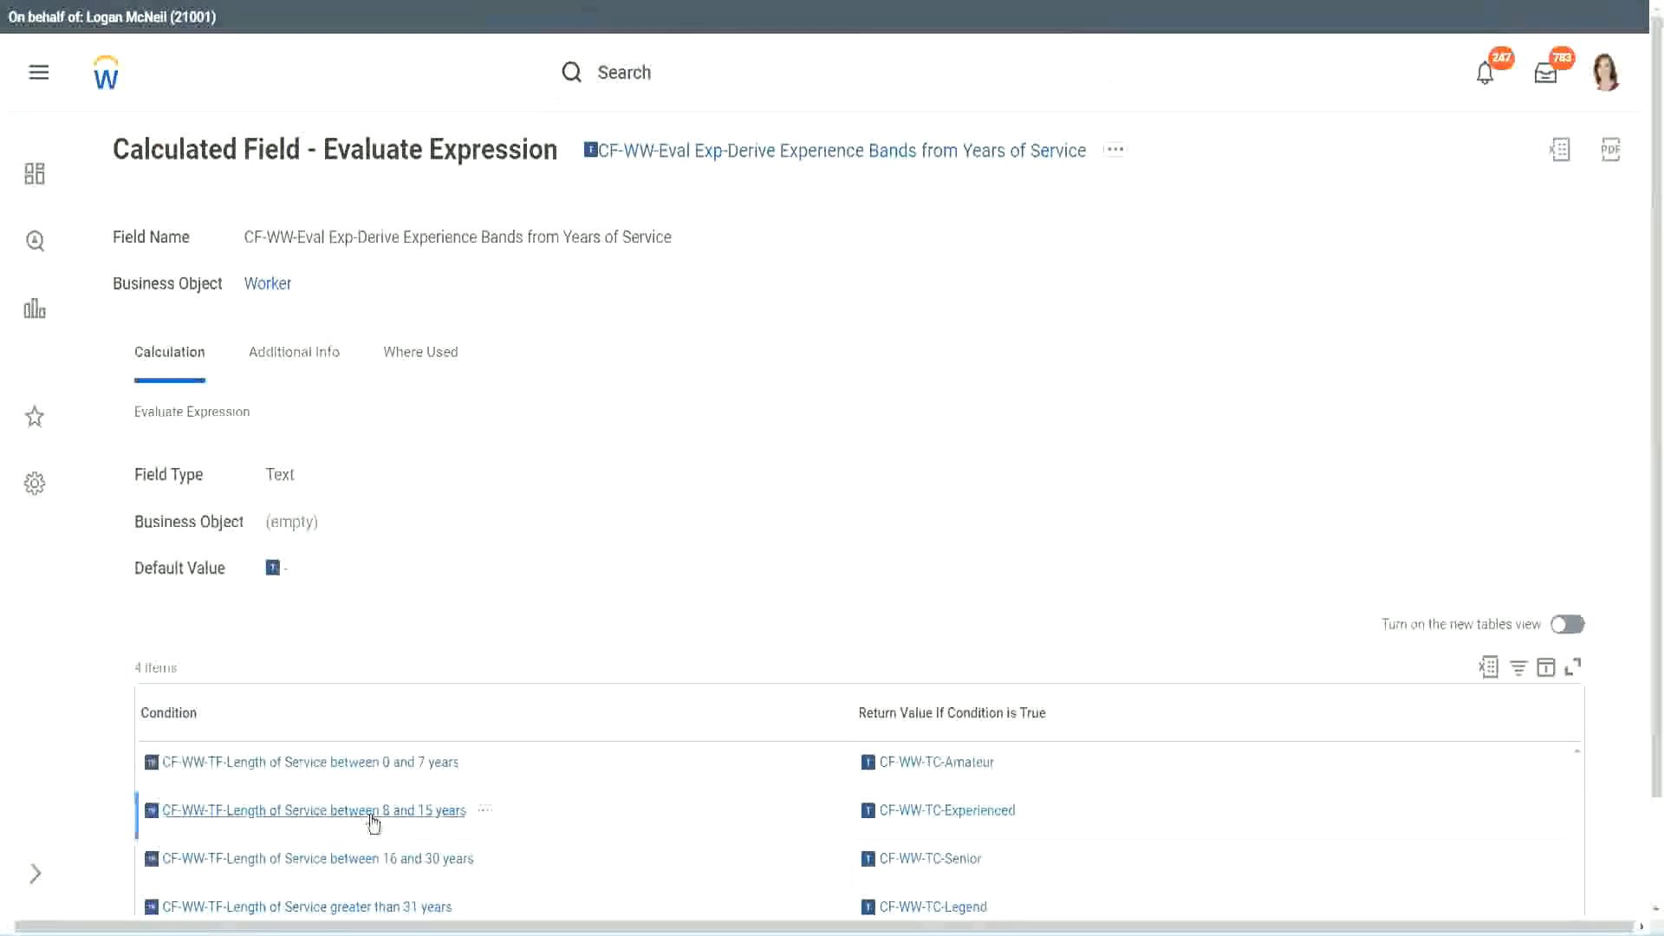
Copy the existing condition CF-WW-TF-Length of Service between 8 and 15 years into the empty second row.
{"action": "right_click", "coordinate": [373, 823]}
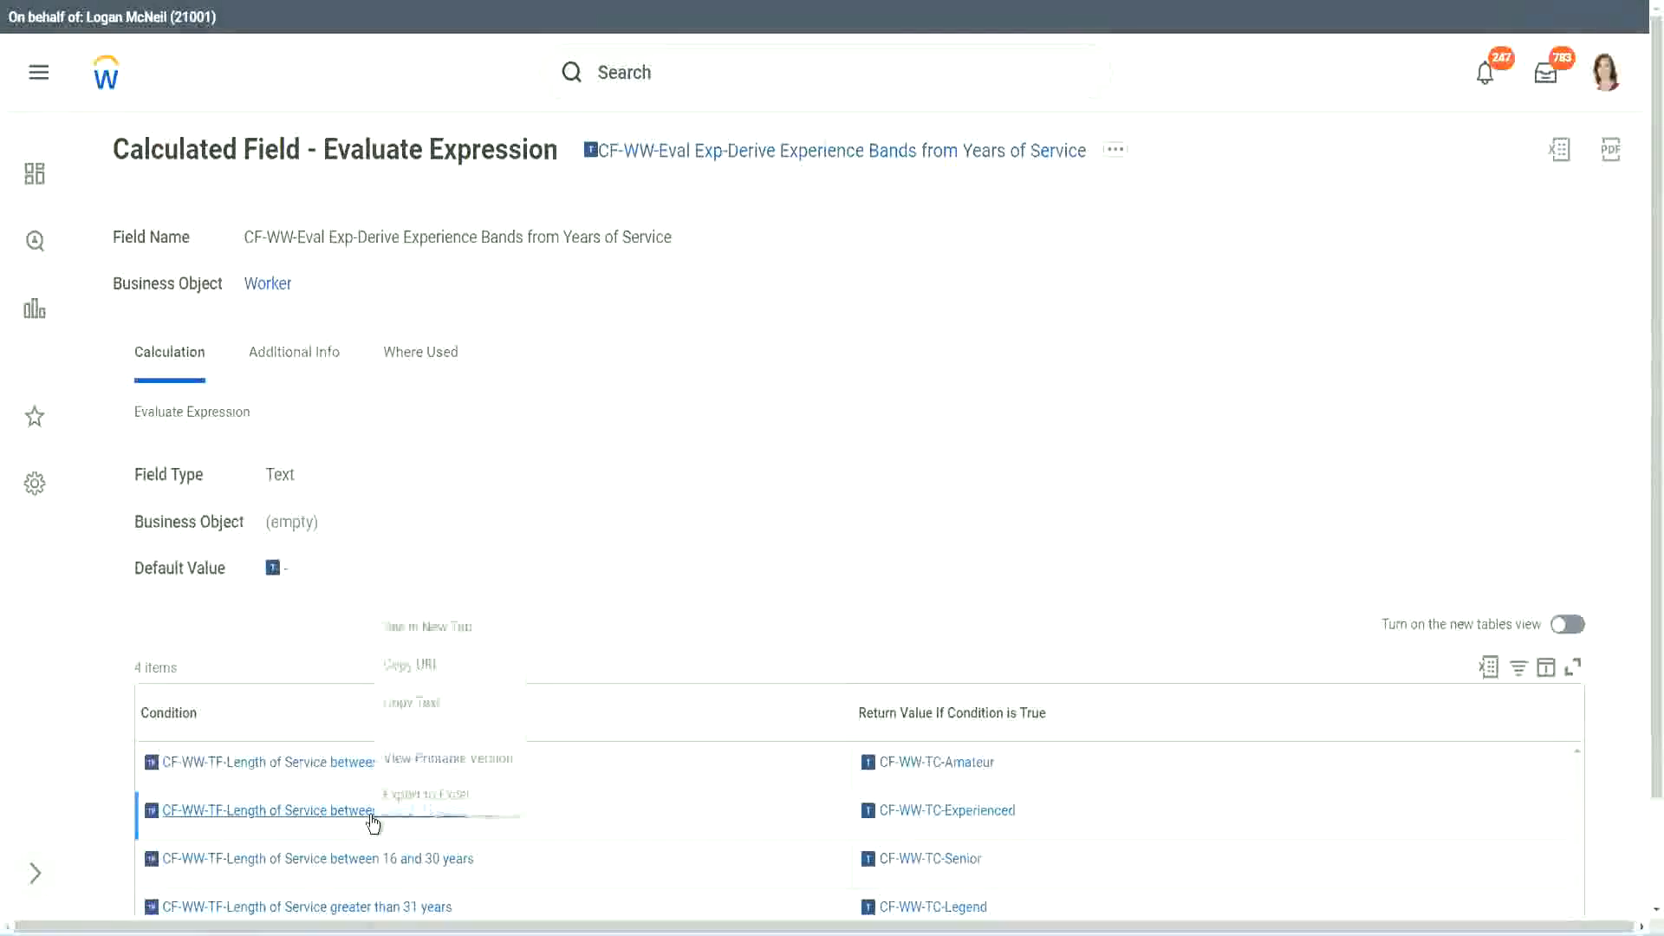
{"action": "left_click", "coordinate": [420, 700]}
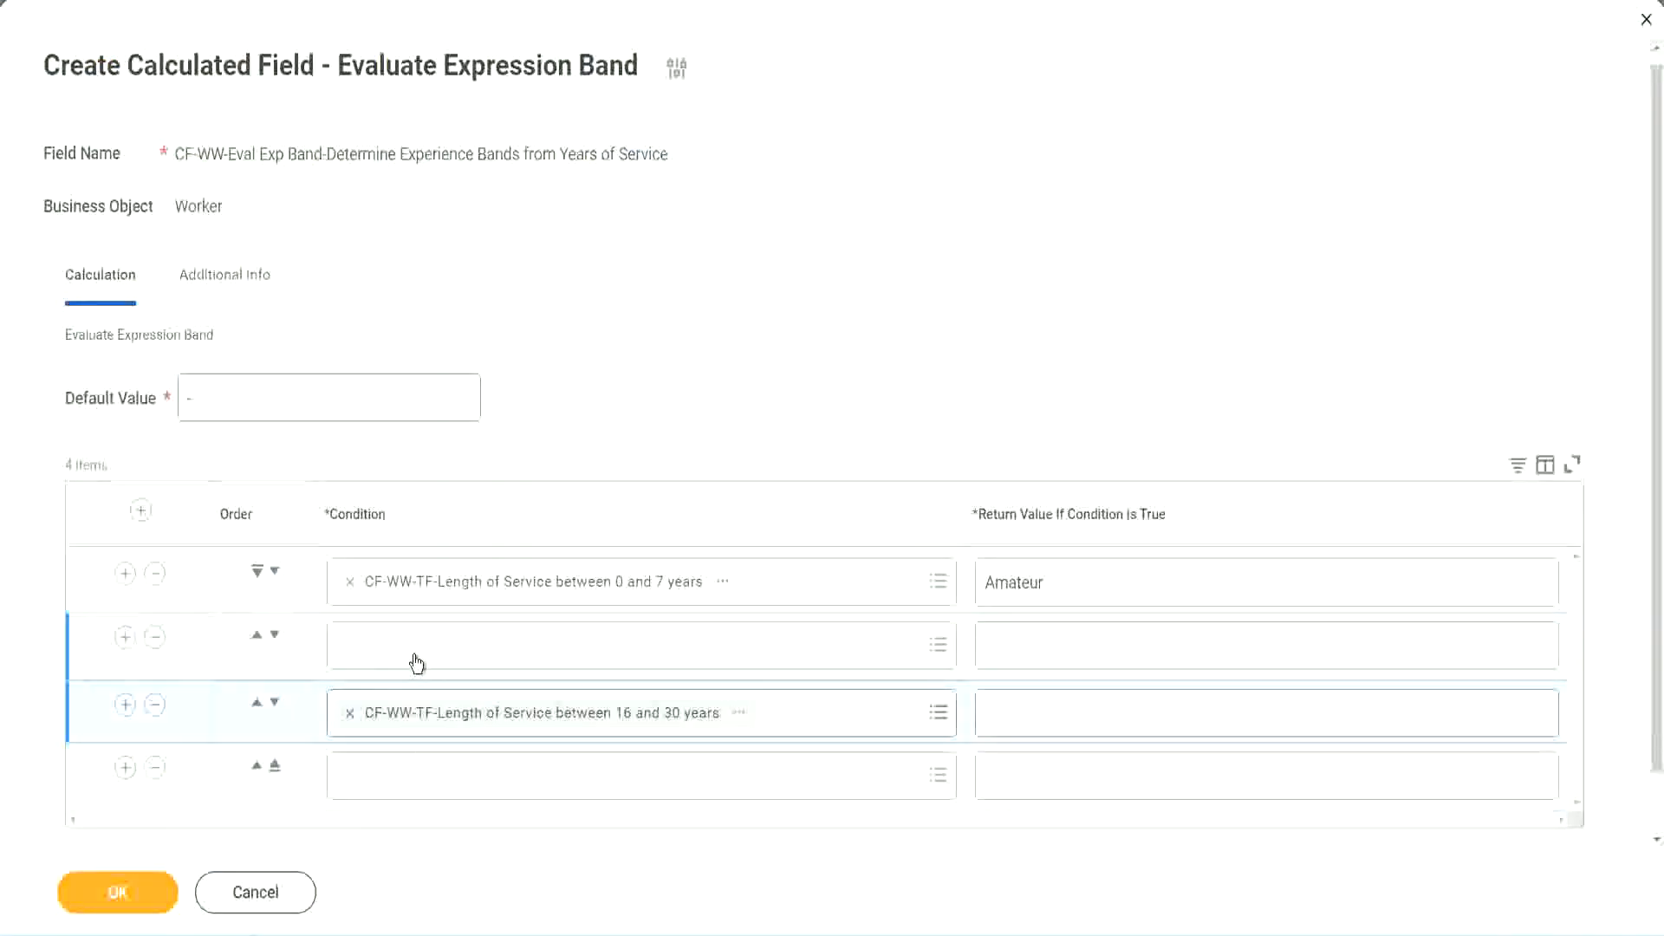
{"action": "left_click", "coordinate": [417, 664]}
{"action": "type", "text": "CF-WW-TF-Length of Service between 8 and 15 years"}
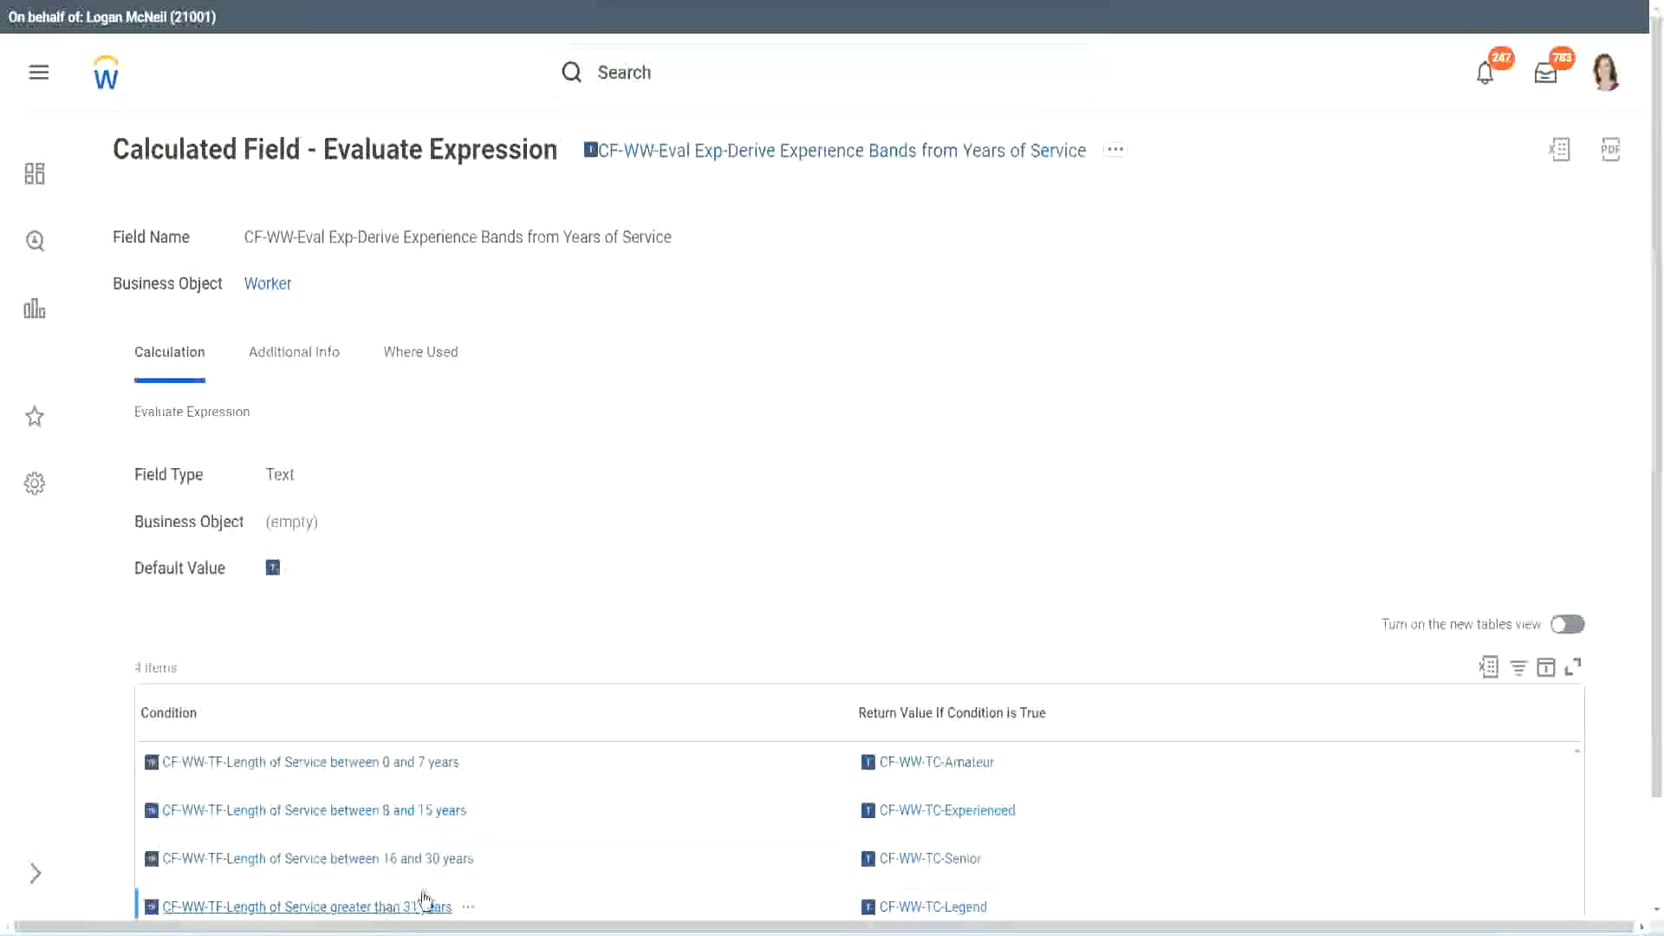
Copy the existing condition CF-WW-TF-Length of Service greater than 31 years into the fourth row, with return value Legend.
{"action": "right_click", "coordinate": [425, 897]}
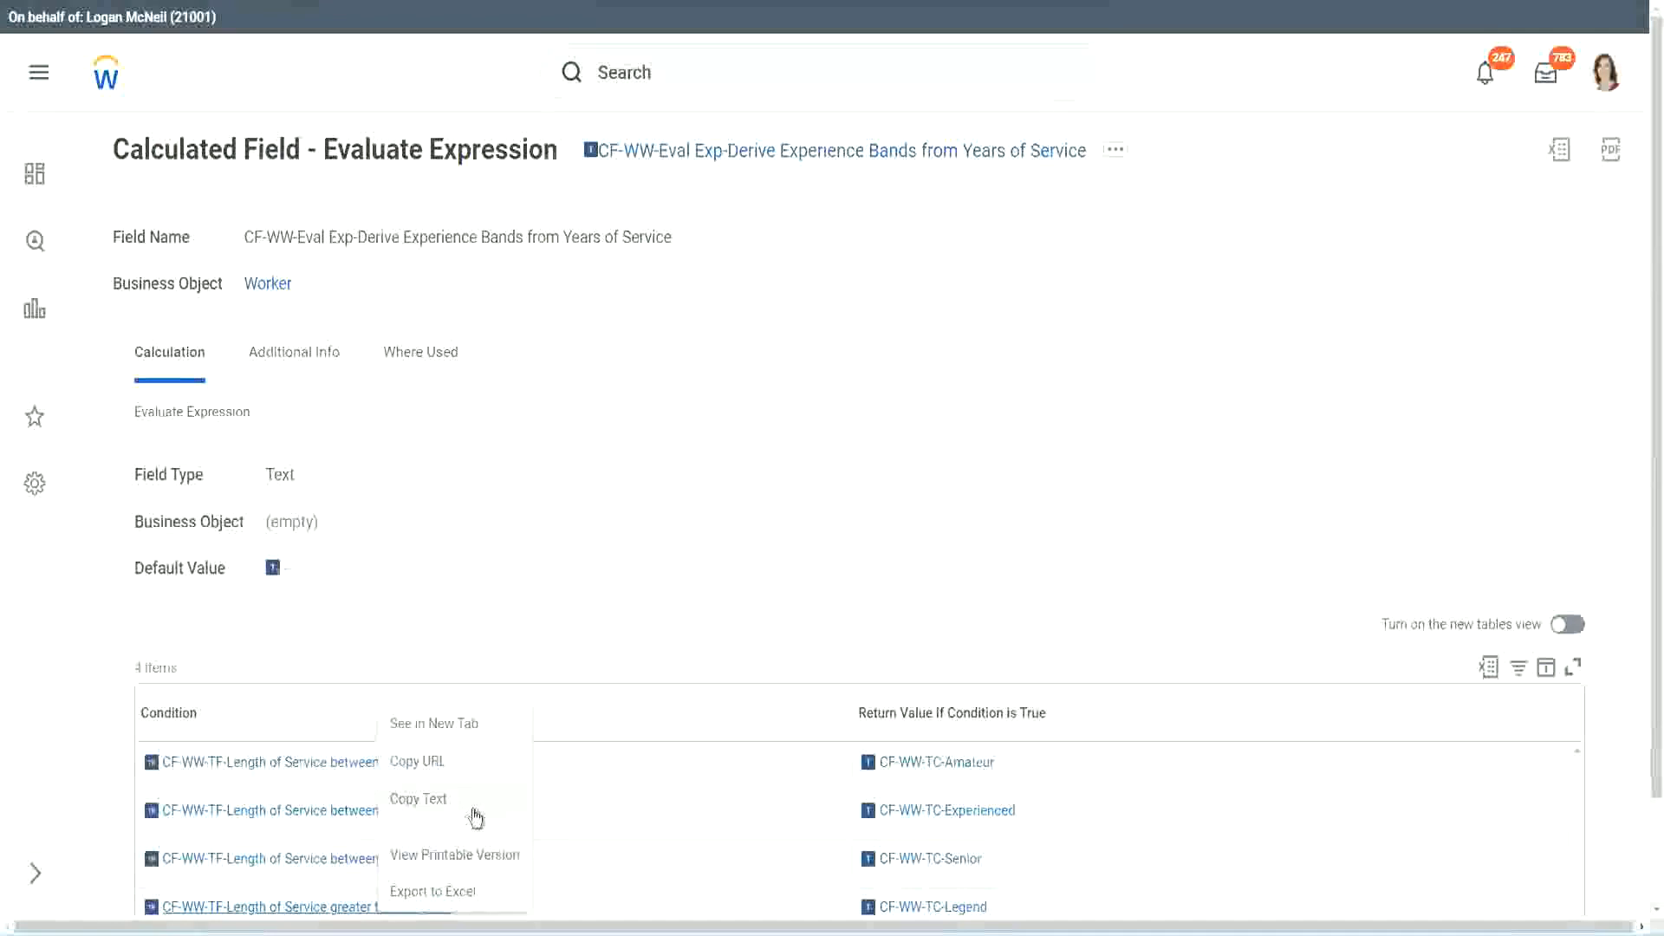
{"action": "left_click", "coordinate": [475, 816]}
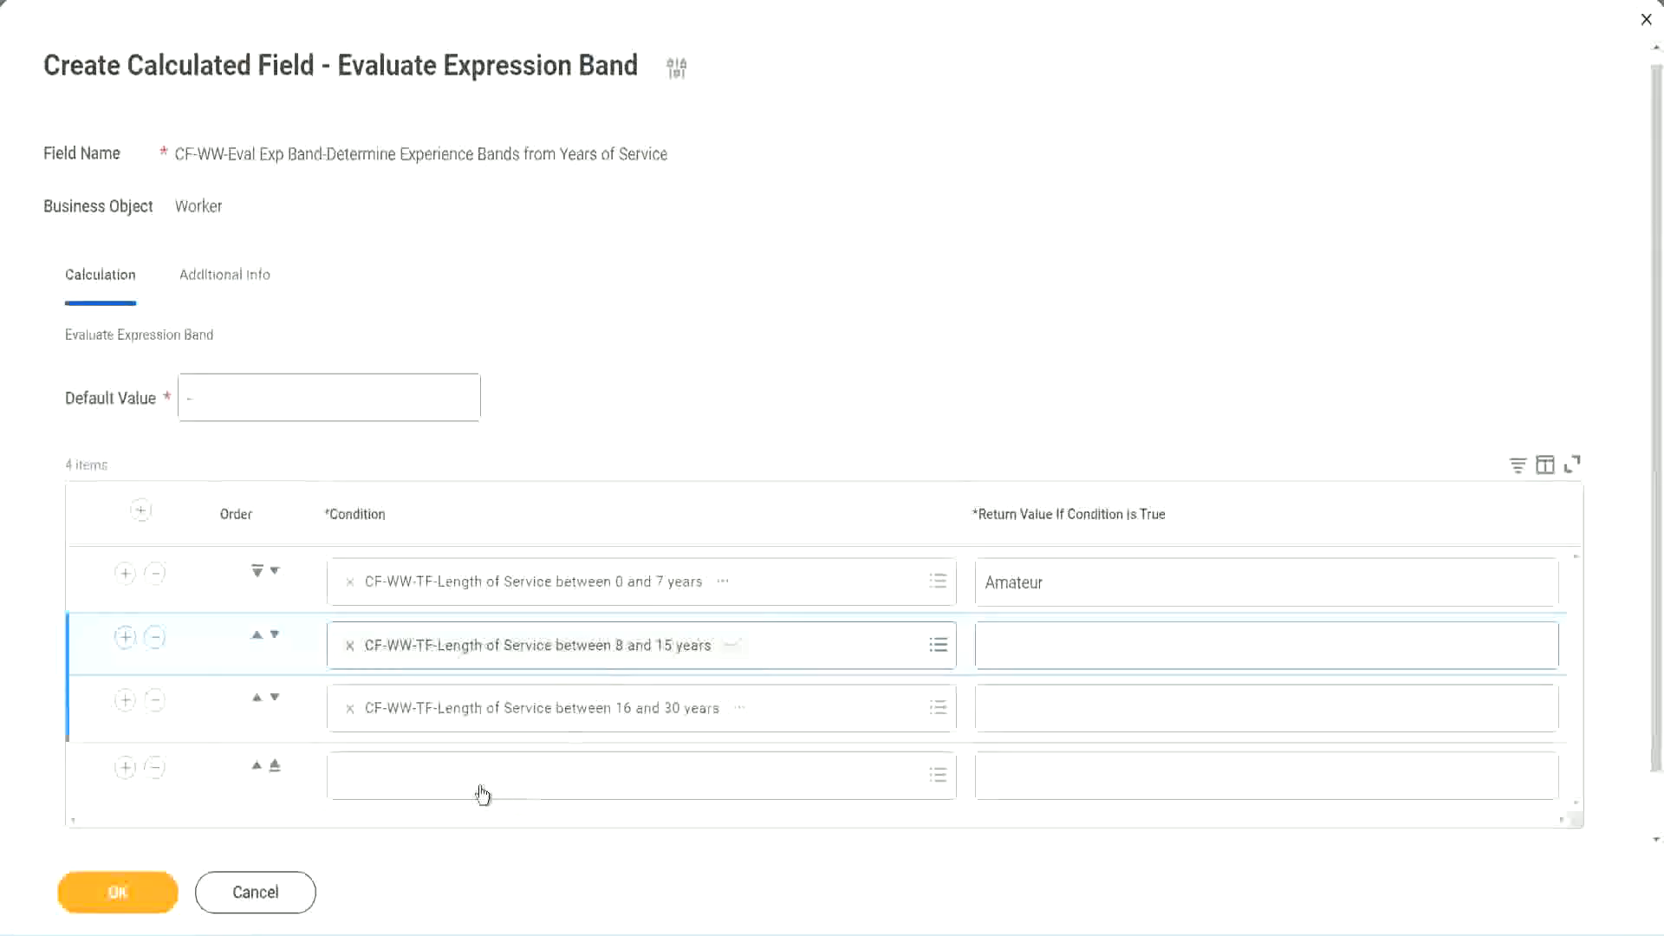
{"action": "left_click", "coordinate": [478, 780]}
{"action": "key", "text": "ctrl+v"}
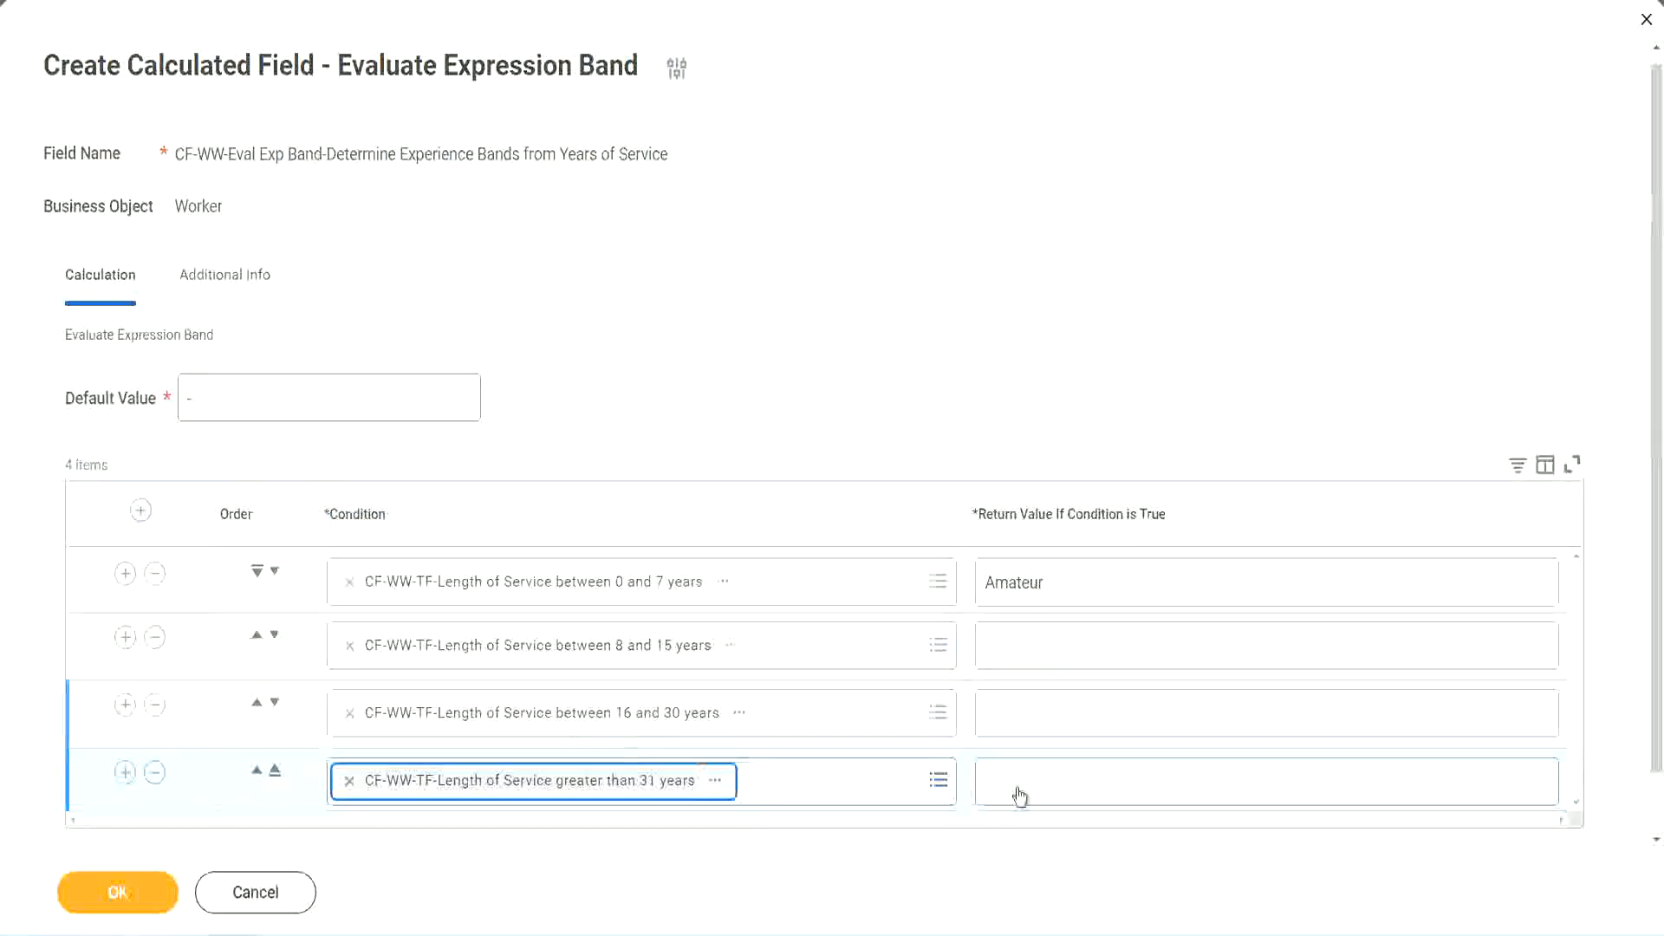
{"action": "left_click", "coordinate": [1088, 780]}
{"action": "type", "text": "Le"}
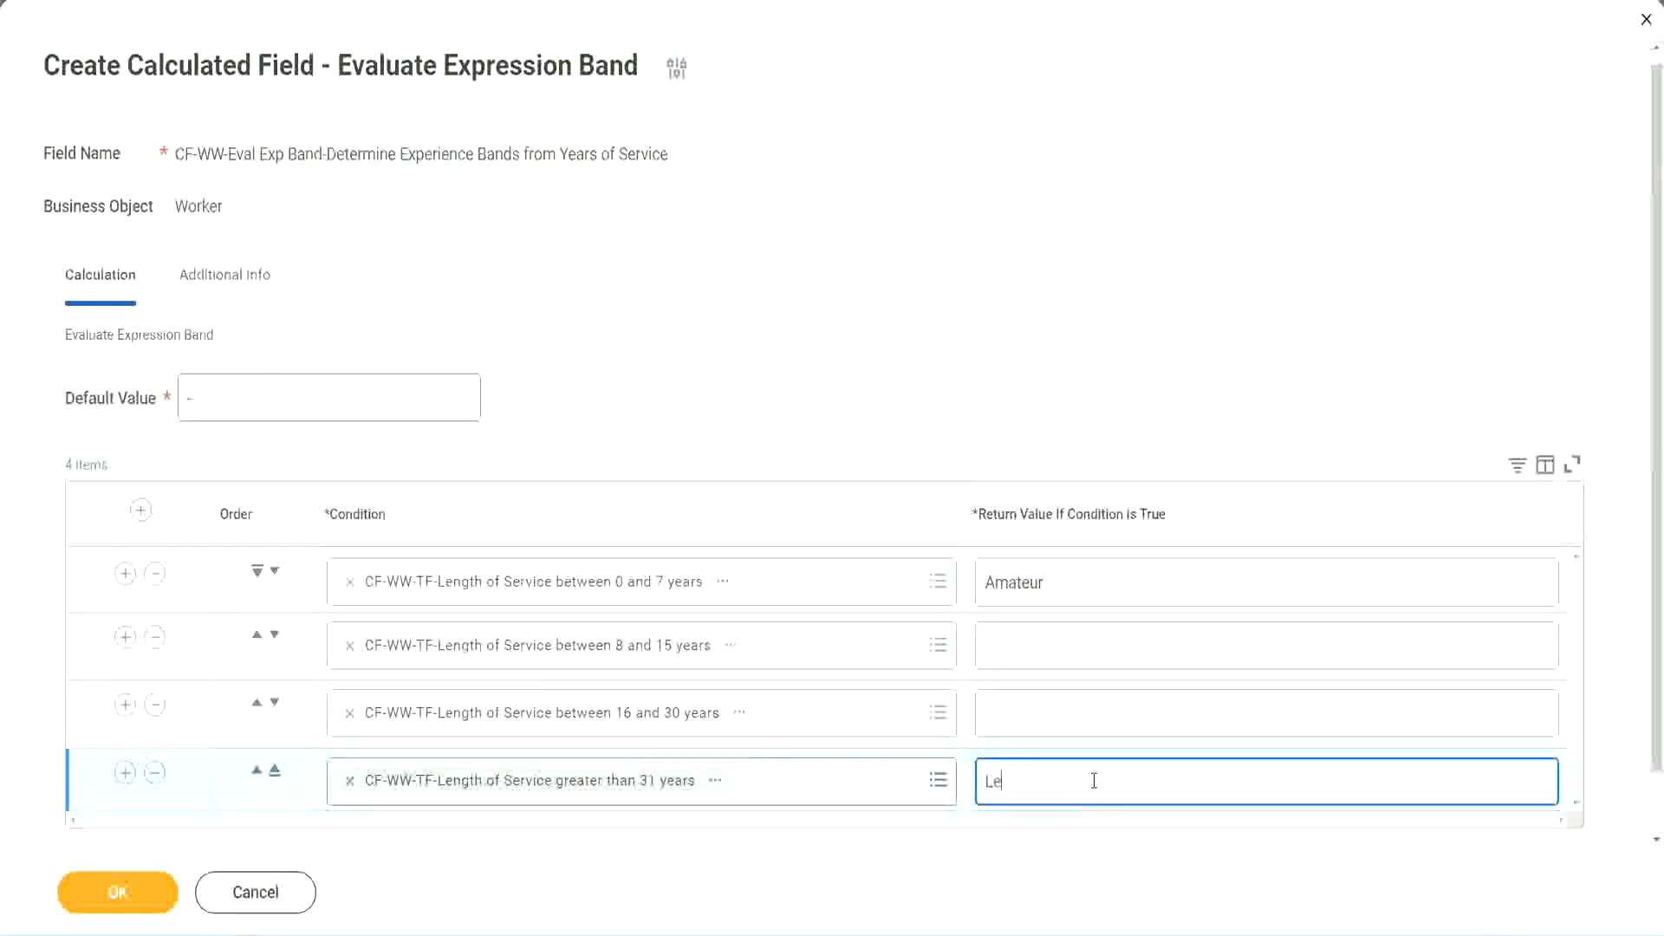
{"action": "type", "text": "gend"}
Set the return values Senior for 16 to 30 years and Experienced for 8 to 15 years, and save the calculated field.
{"action": "left_click", "coordinate": [1028, 703]}
{"action": "type", "text": "S"}
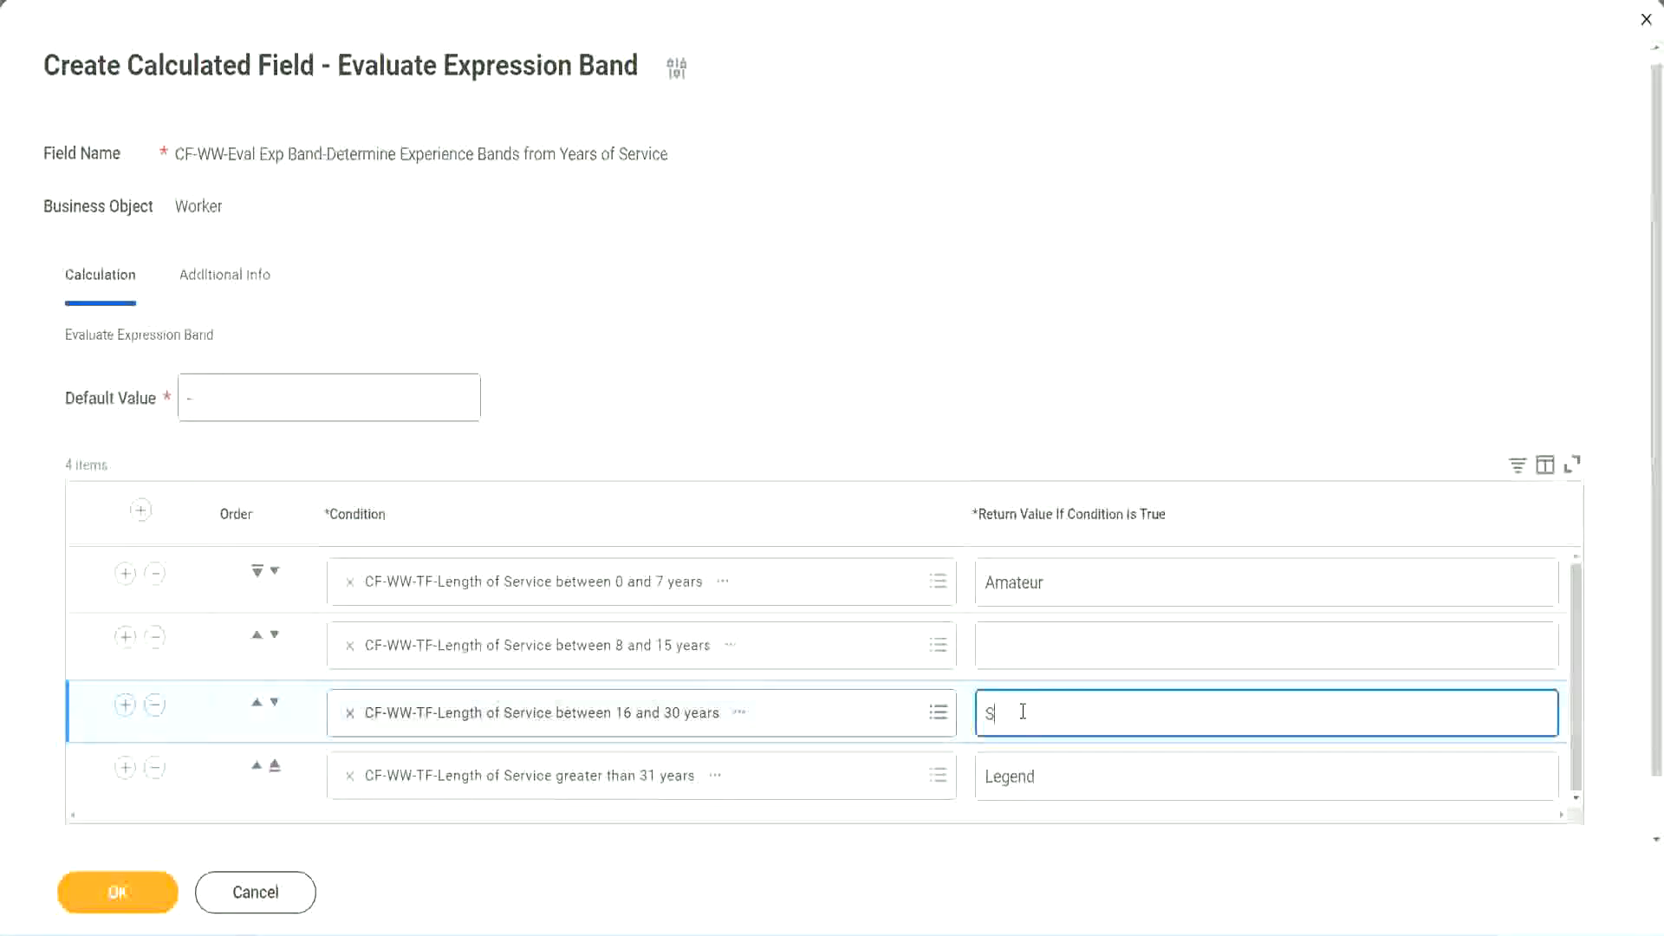
{"action": "type", "text": "enior"}
{"action": "left_click", "coordinate": [1049, 647]}
{"action": "type", "text": "Ex"}
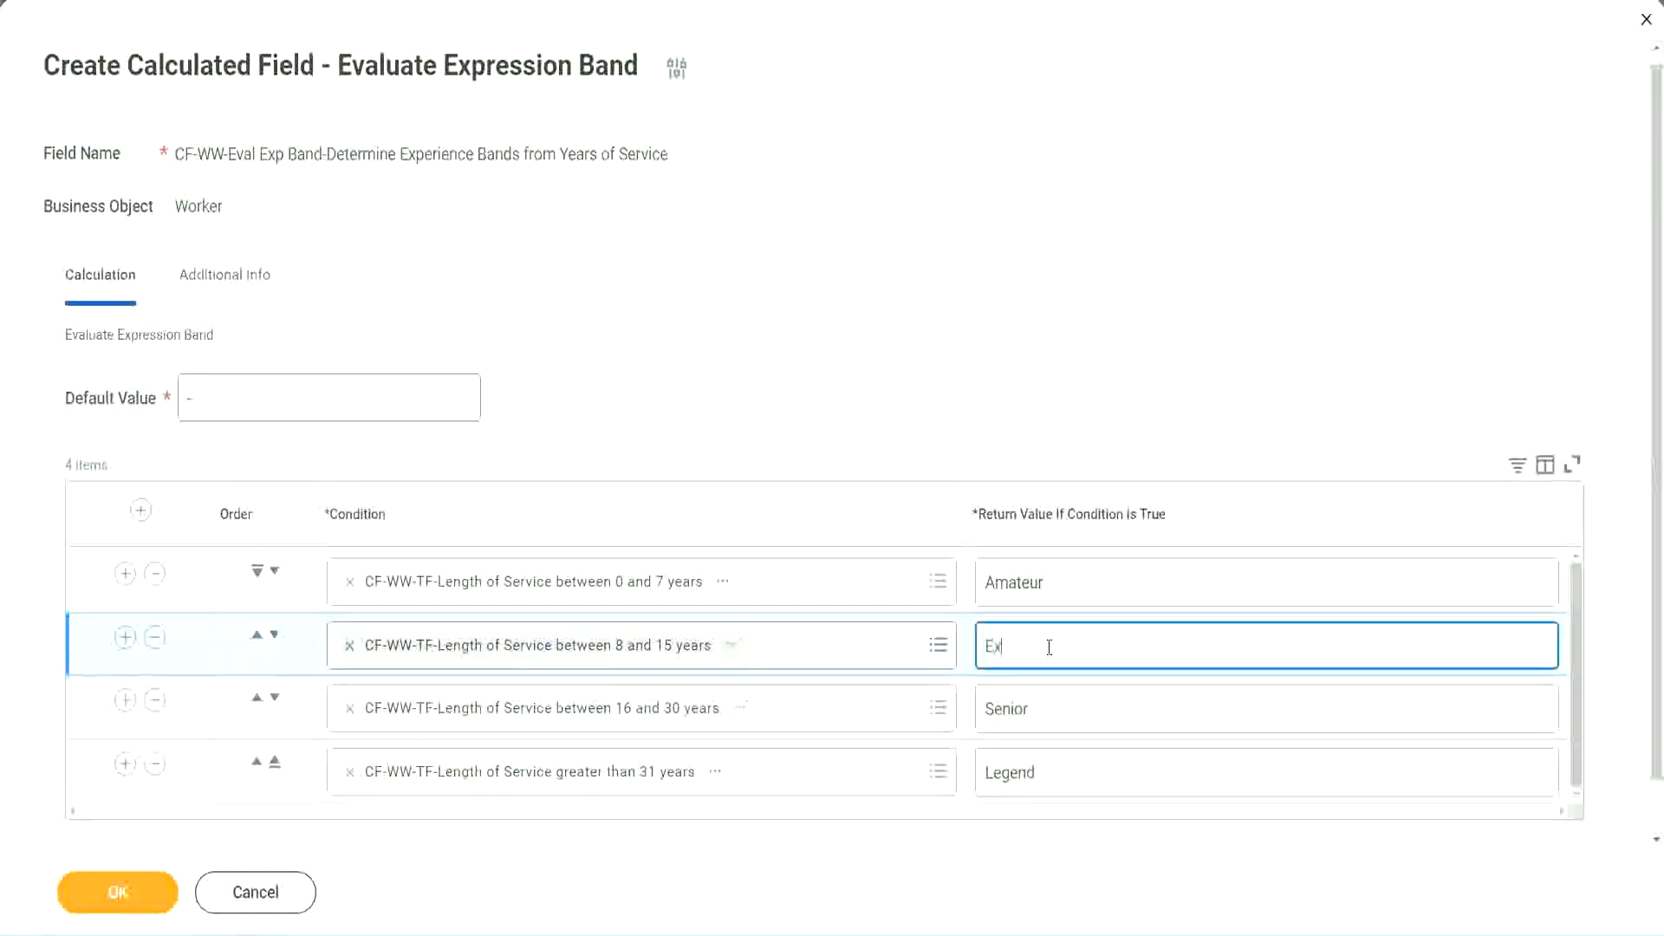
{"action": "type", "text": "perienced"}
{"action": "left_click", "coordinate": [145, 894]}
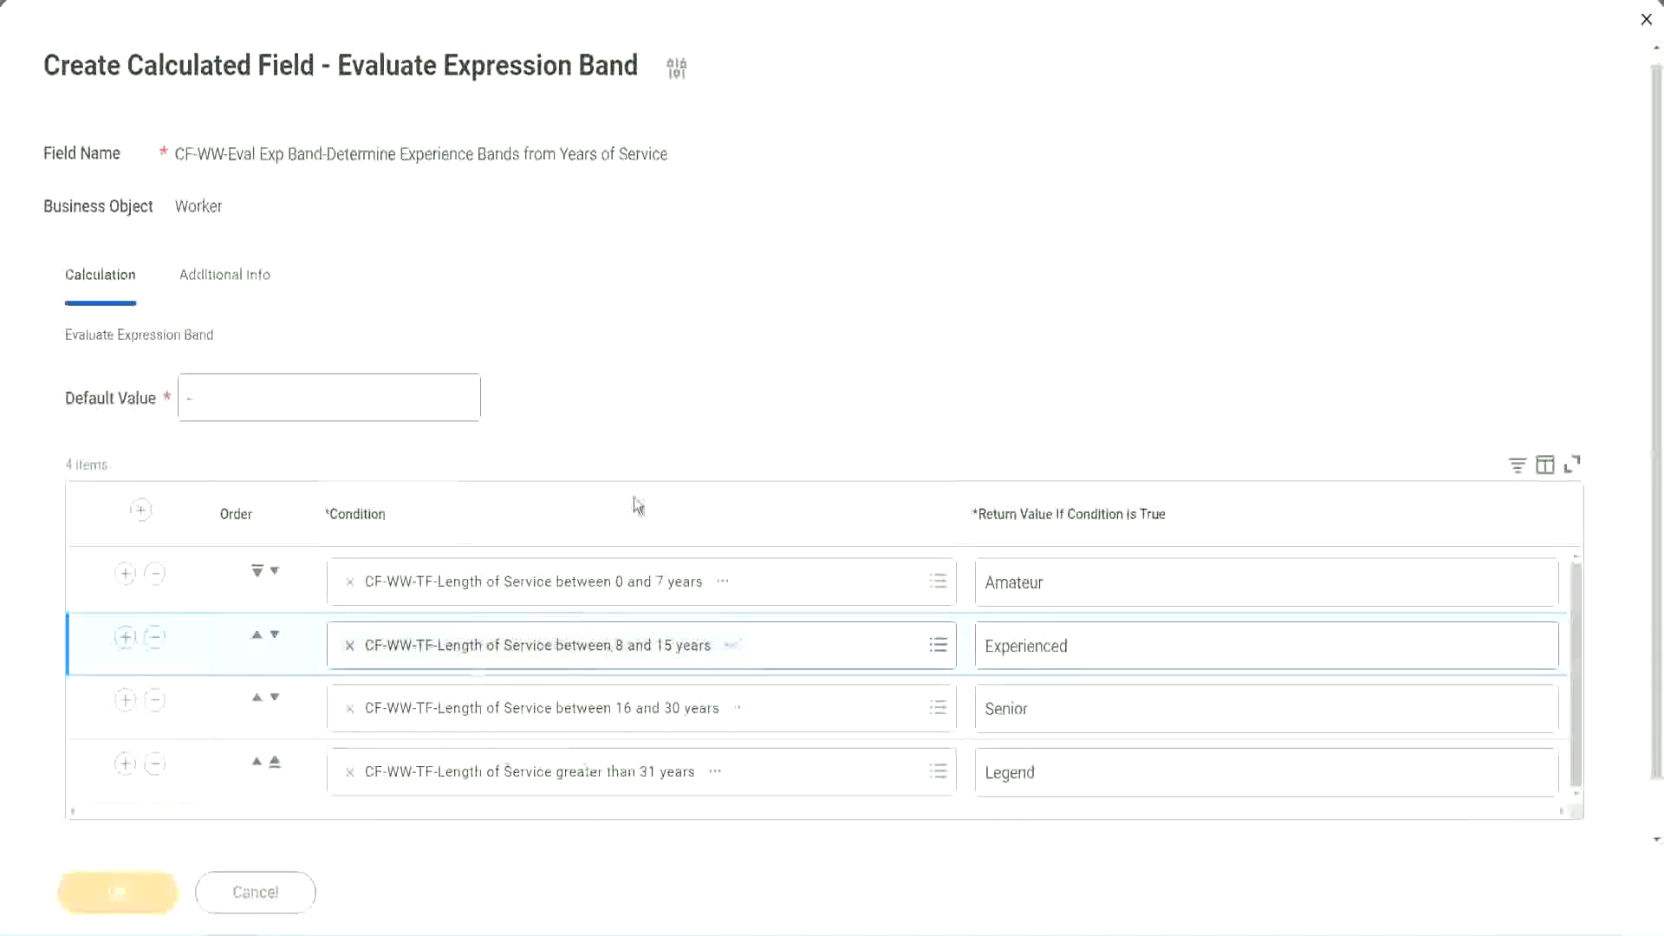
Check the return values of the saved field and copy its name, CF-WW-Eval Exp Band-Determine Experience Bands from Years of Service.
{"action": "scroll", "coordinate": [569, 529], "scroll_direction": "down", "scroll_amount": 3}
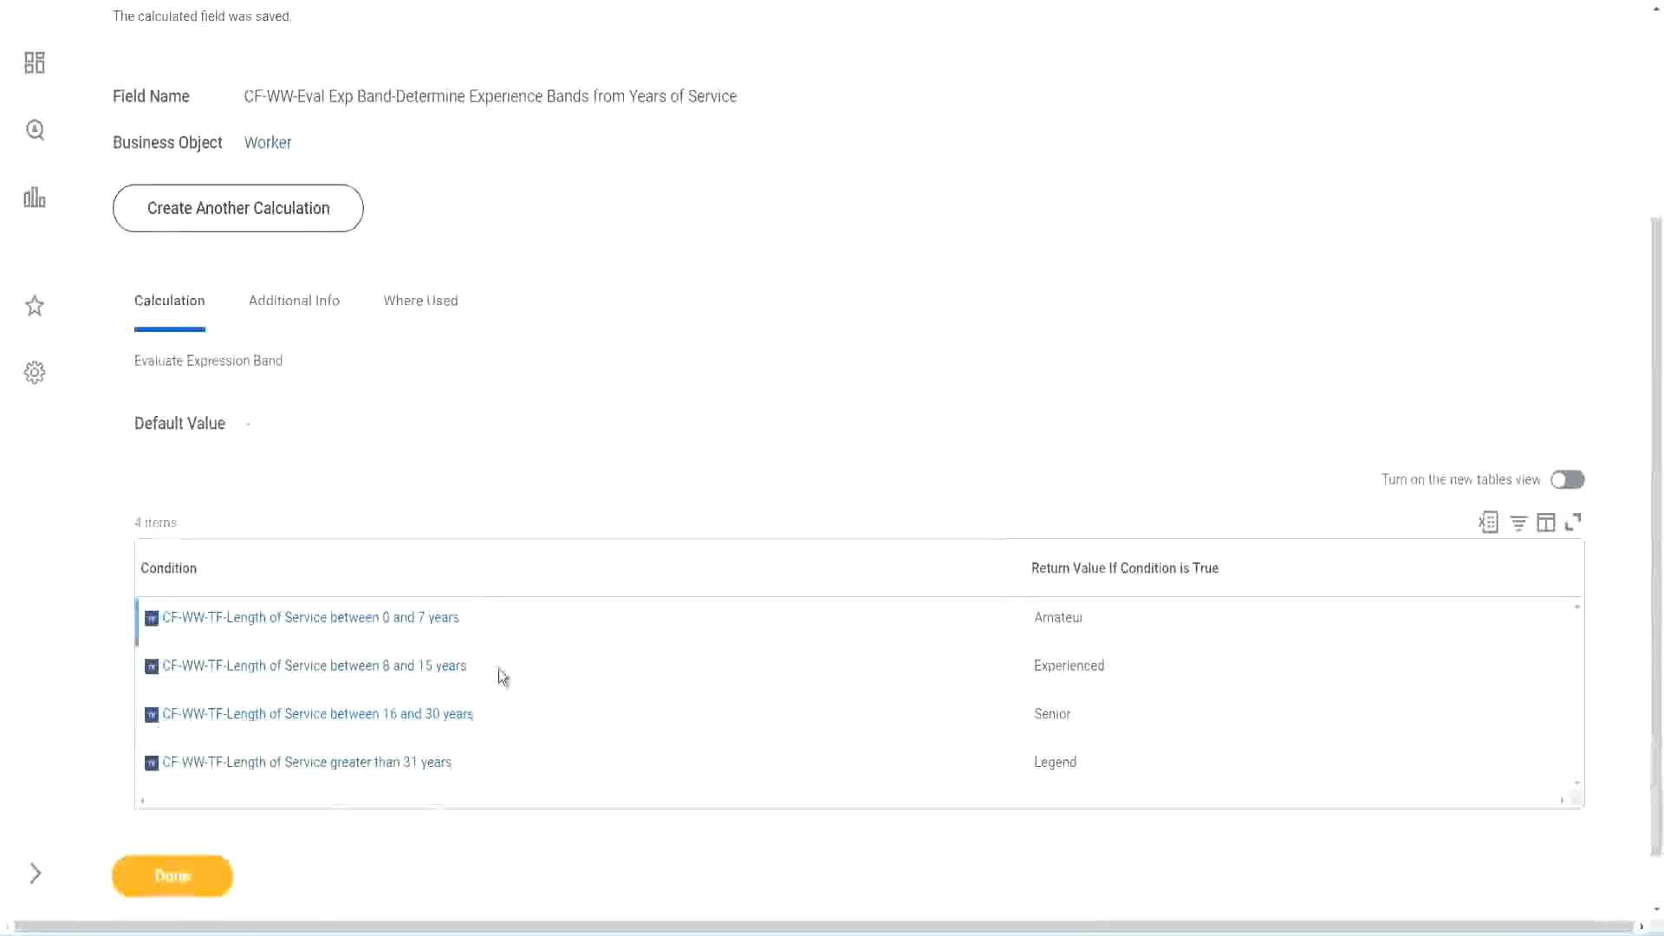
{"action": "double_click", "coordinate": [1062, 616]}
{"action": "double_click", "coordinate": [1053, 665]}
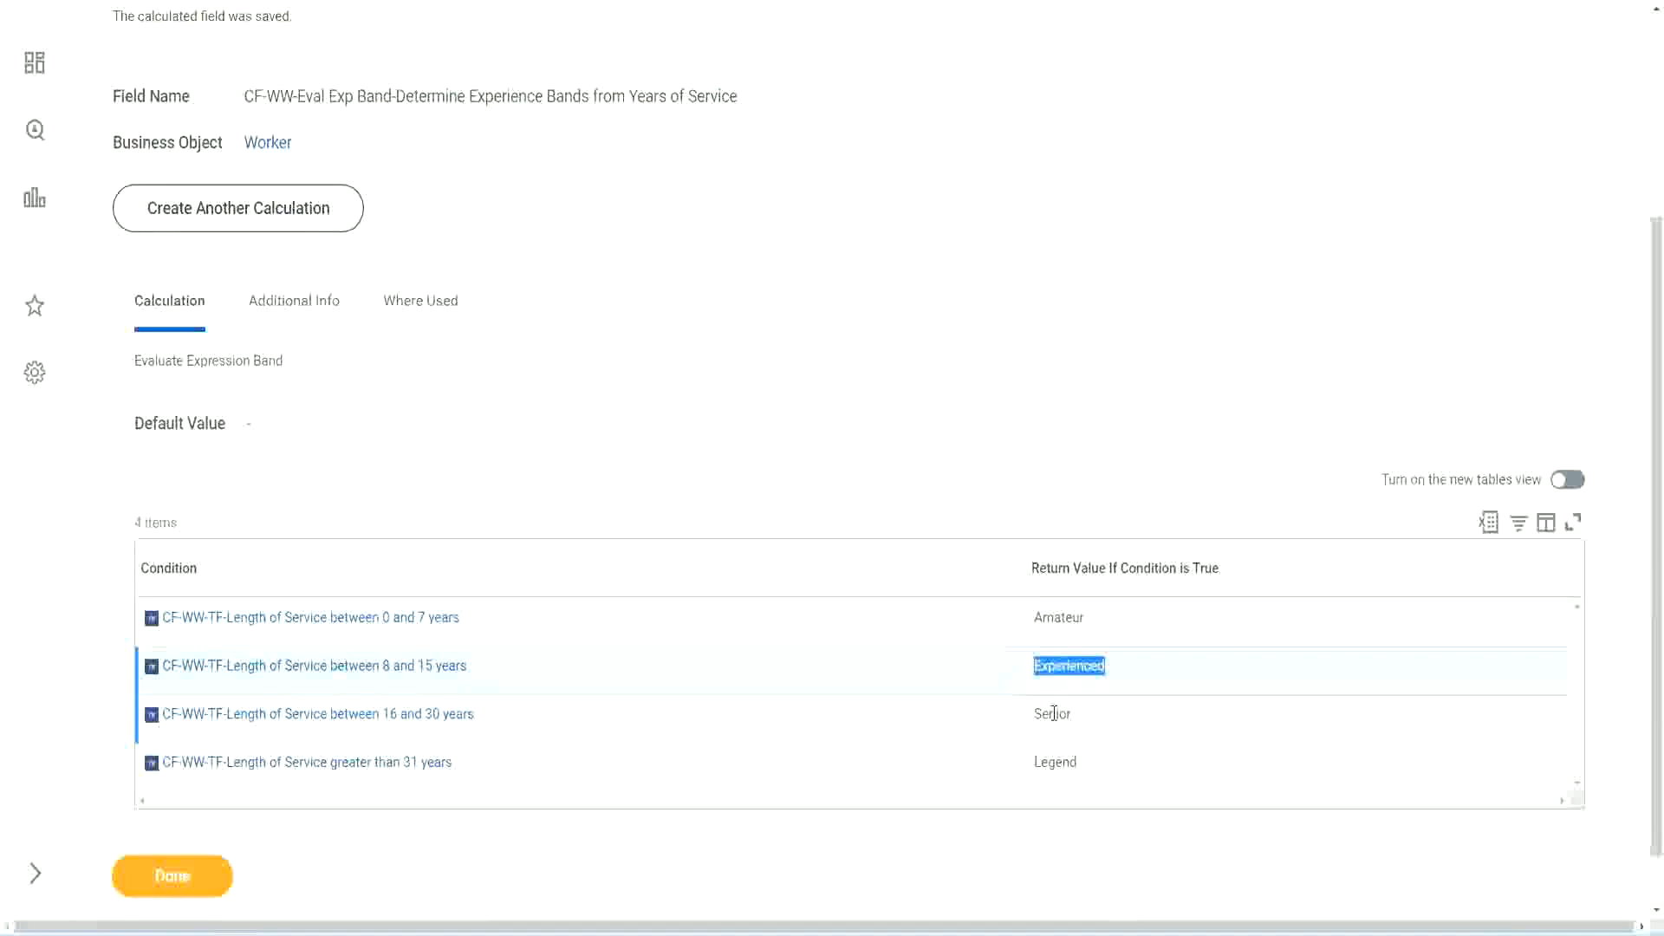
{"action": "double_click", "coordinate": [1053, 712]}
{"action": "left_click", "coordinate": [1058, 761]}
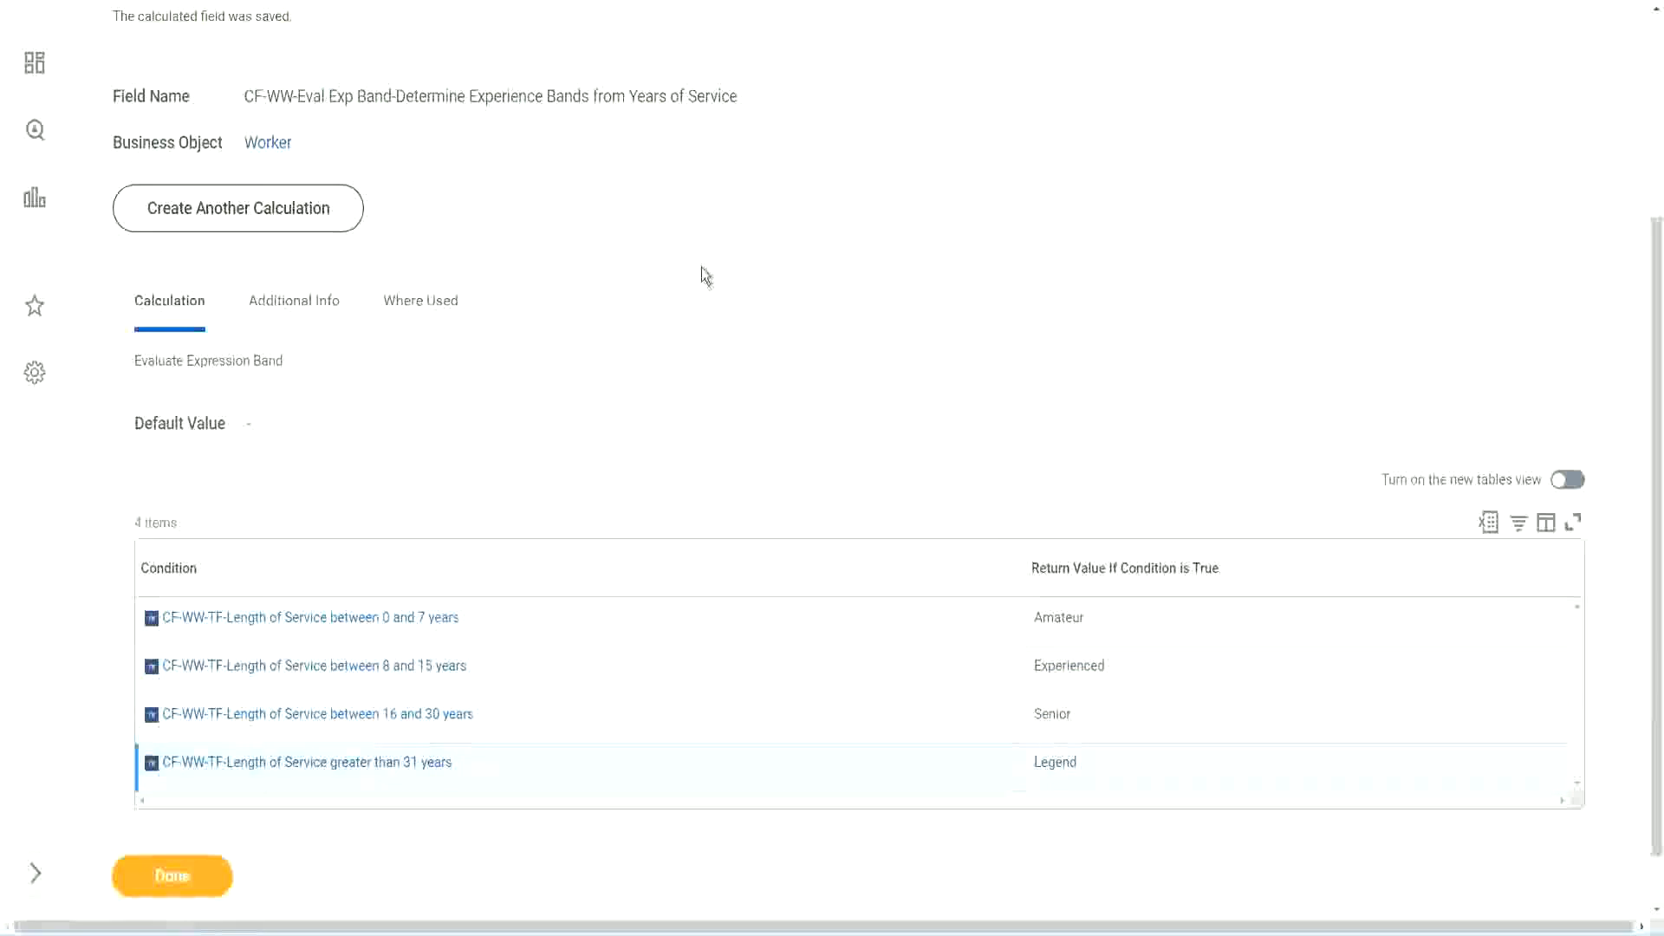
{"action": "scroll", "coordinate": [706, 275], "scroll_direction": "up", "scroll_amount": 3}
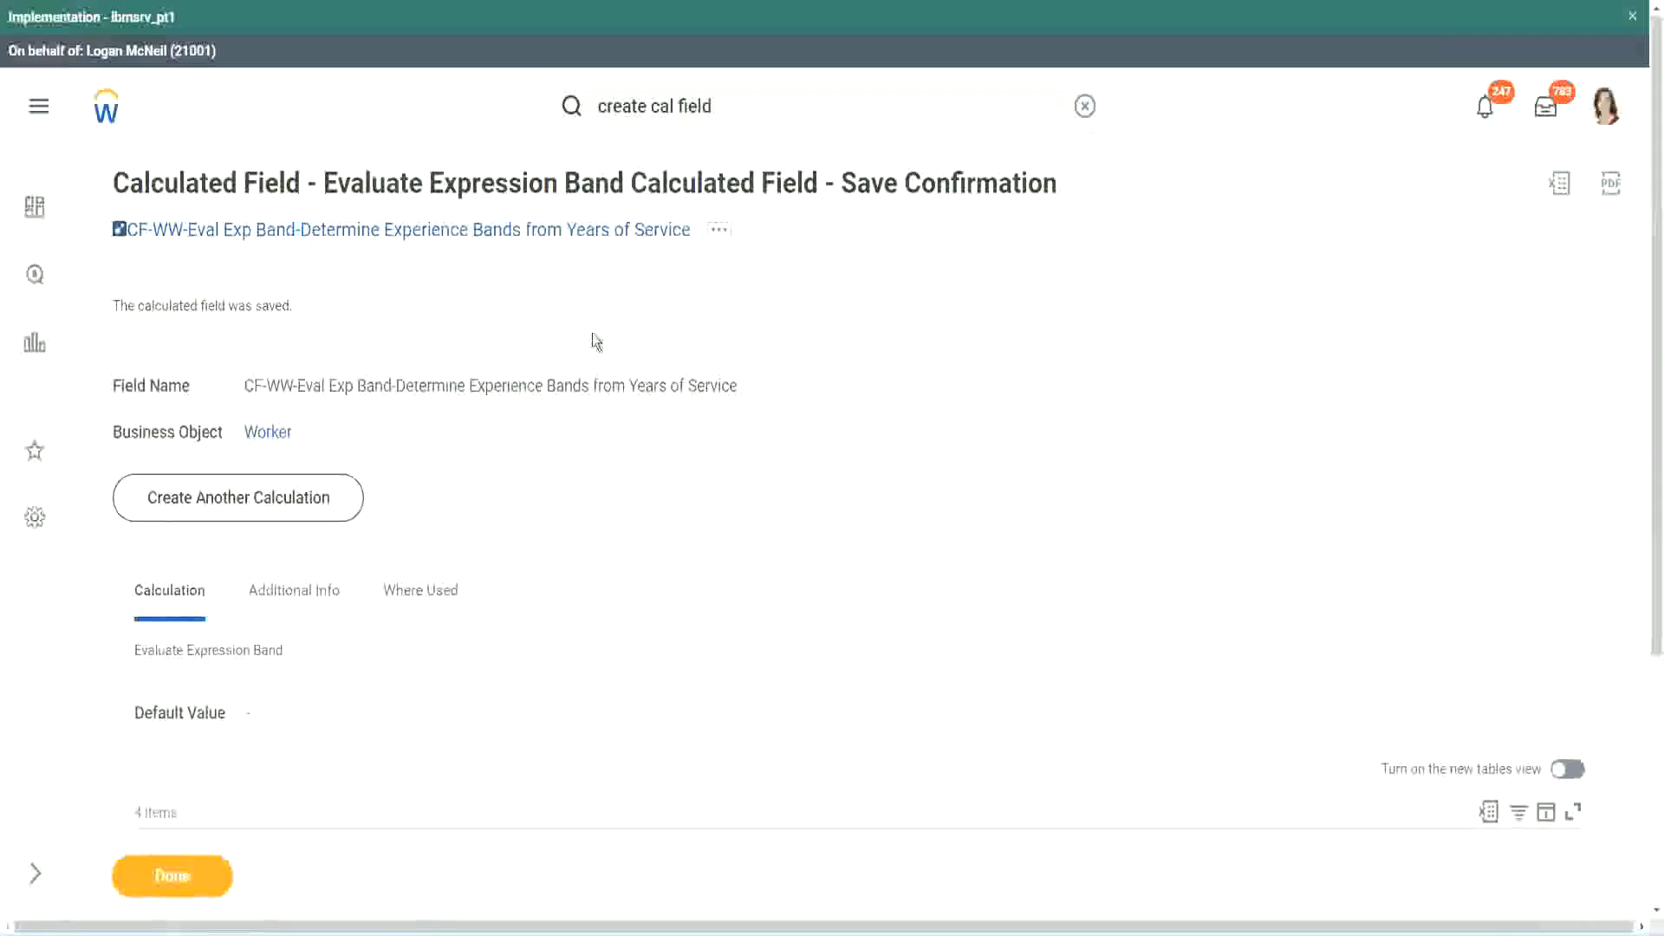
{"action": "right_click", "coordinate": [546, 276]}
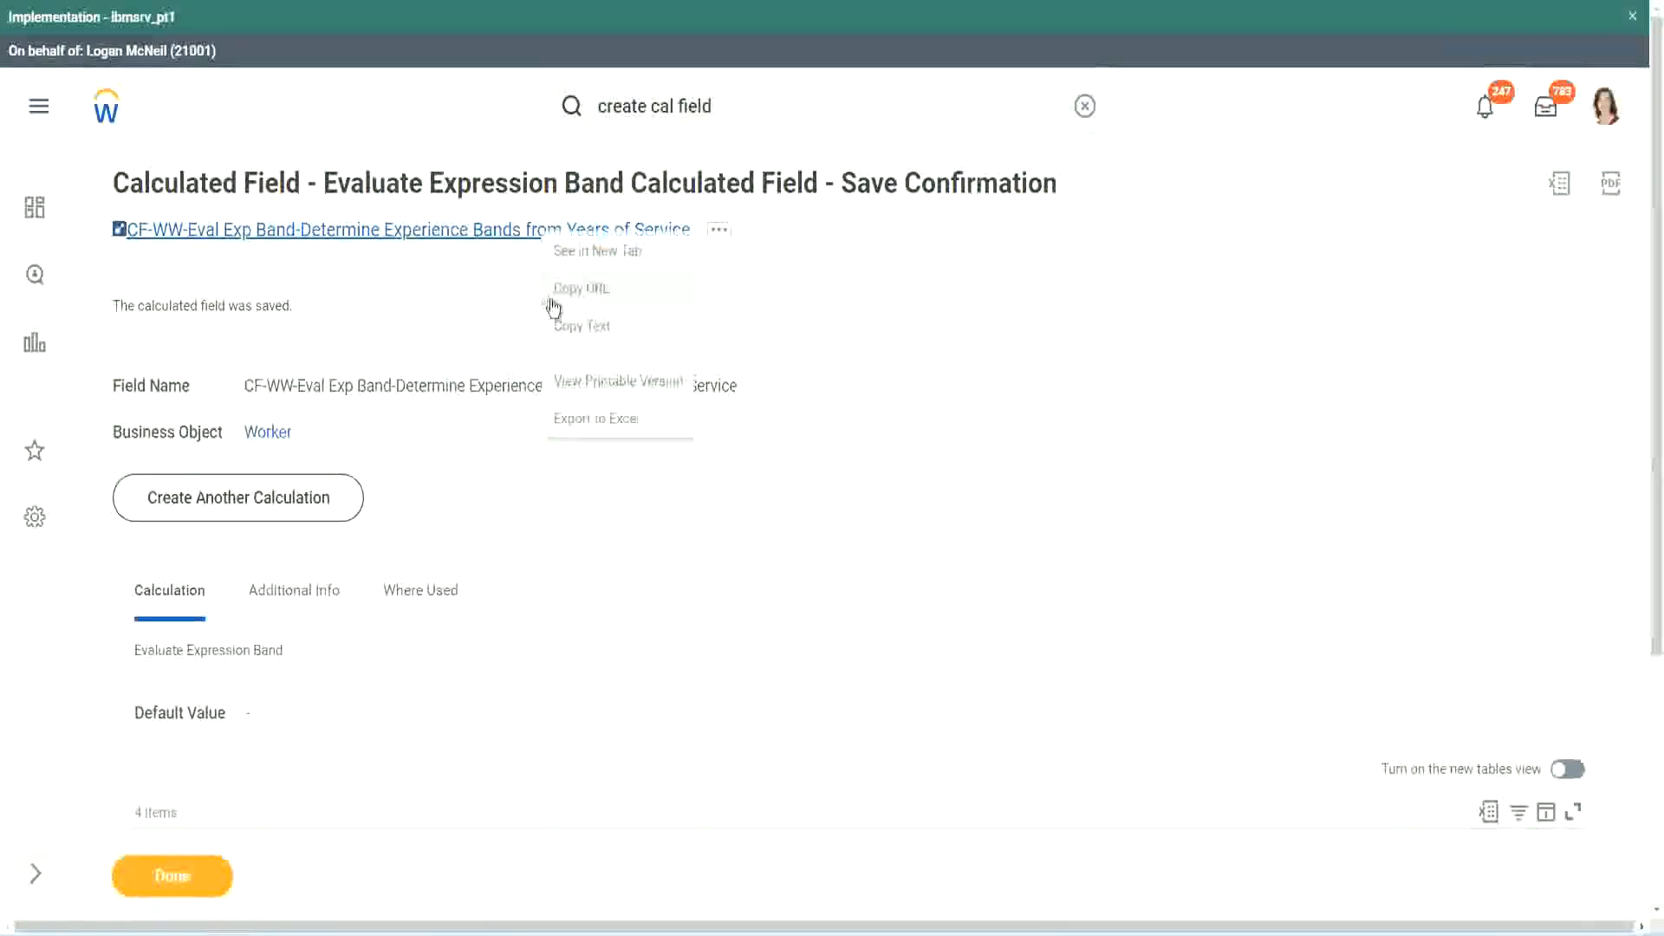
{"action": "left_click", "coordinate": [575, 329]}
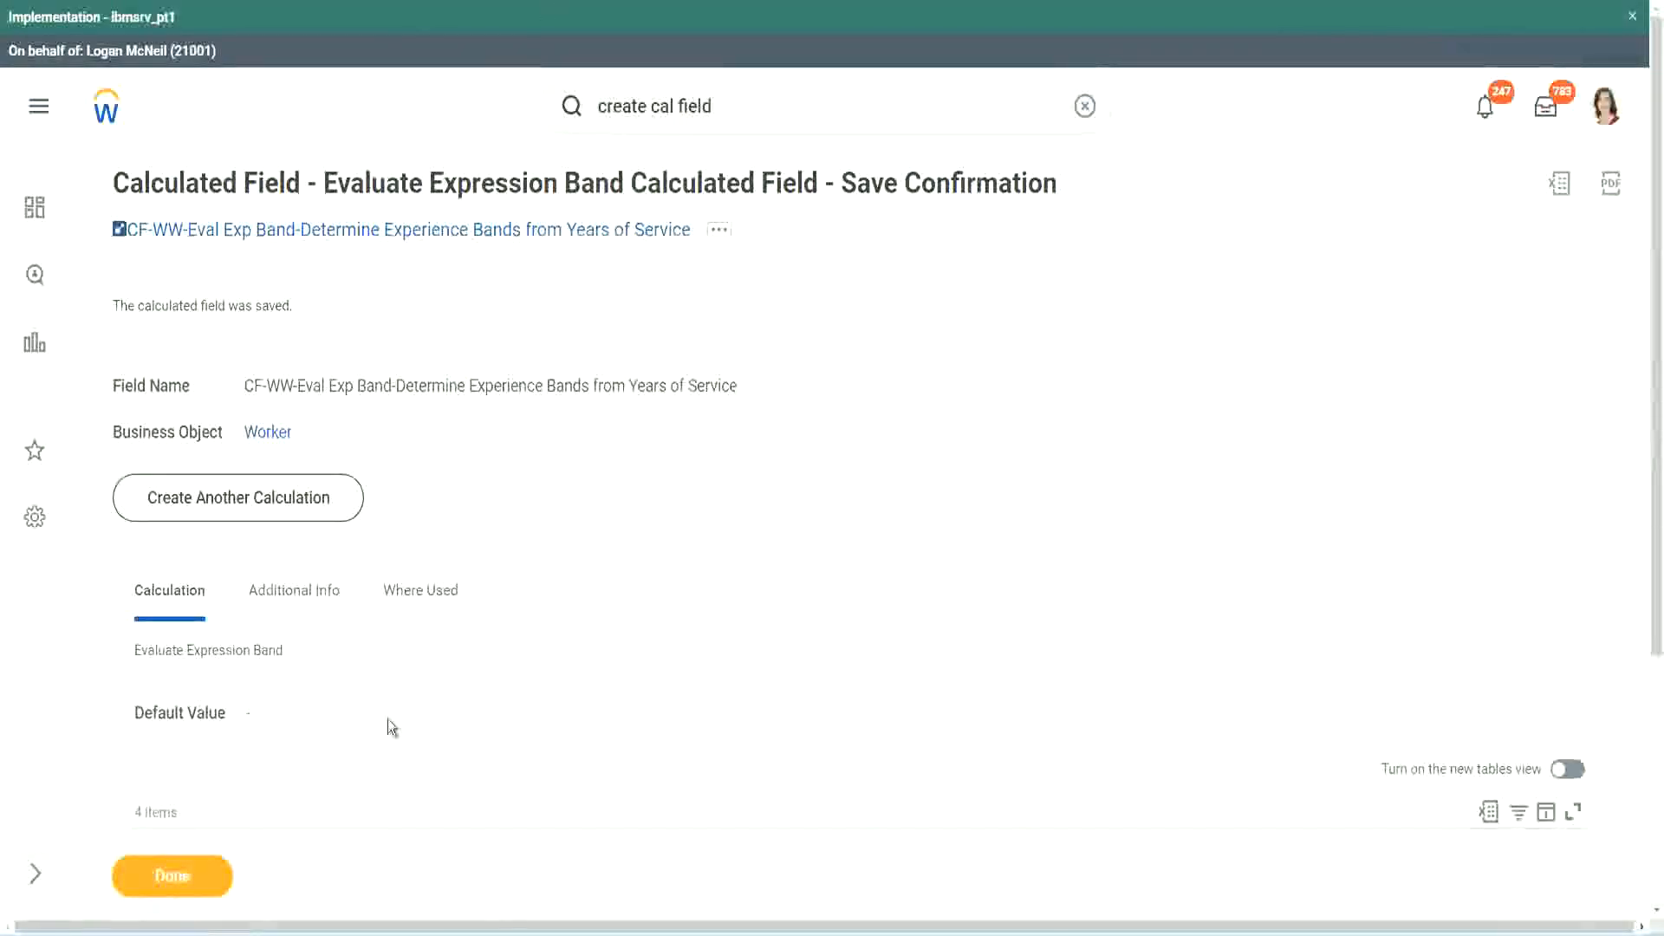
Review the saved field's conditions and return values, glancing at the experience-band notes in the text editor.
{"action": "scroll", "coordinate": [550, 671], "scroll_direction": "down", "scroll_amount": 3}
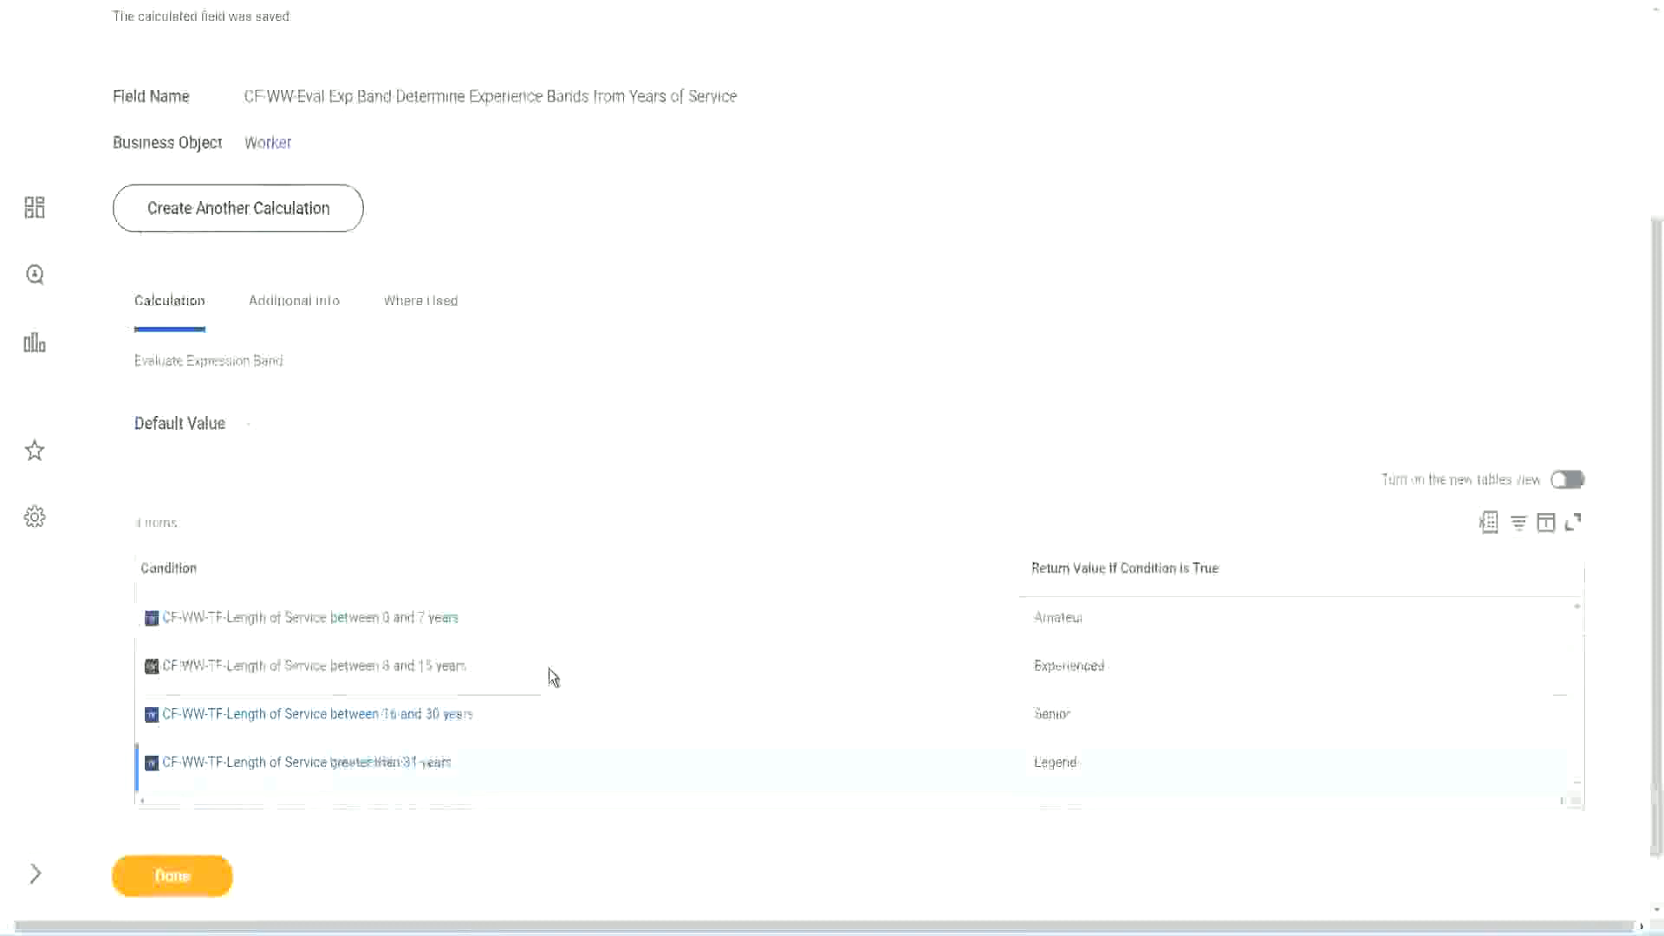
{"action": "scroll", "coordinate": [549, 668], "scroll_direction": "down", "scroll_amount": 1}
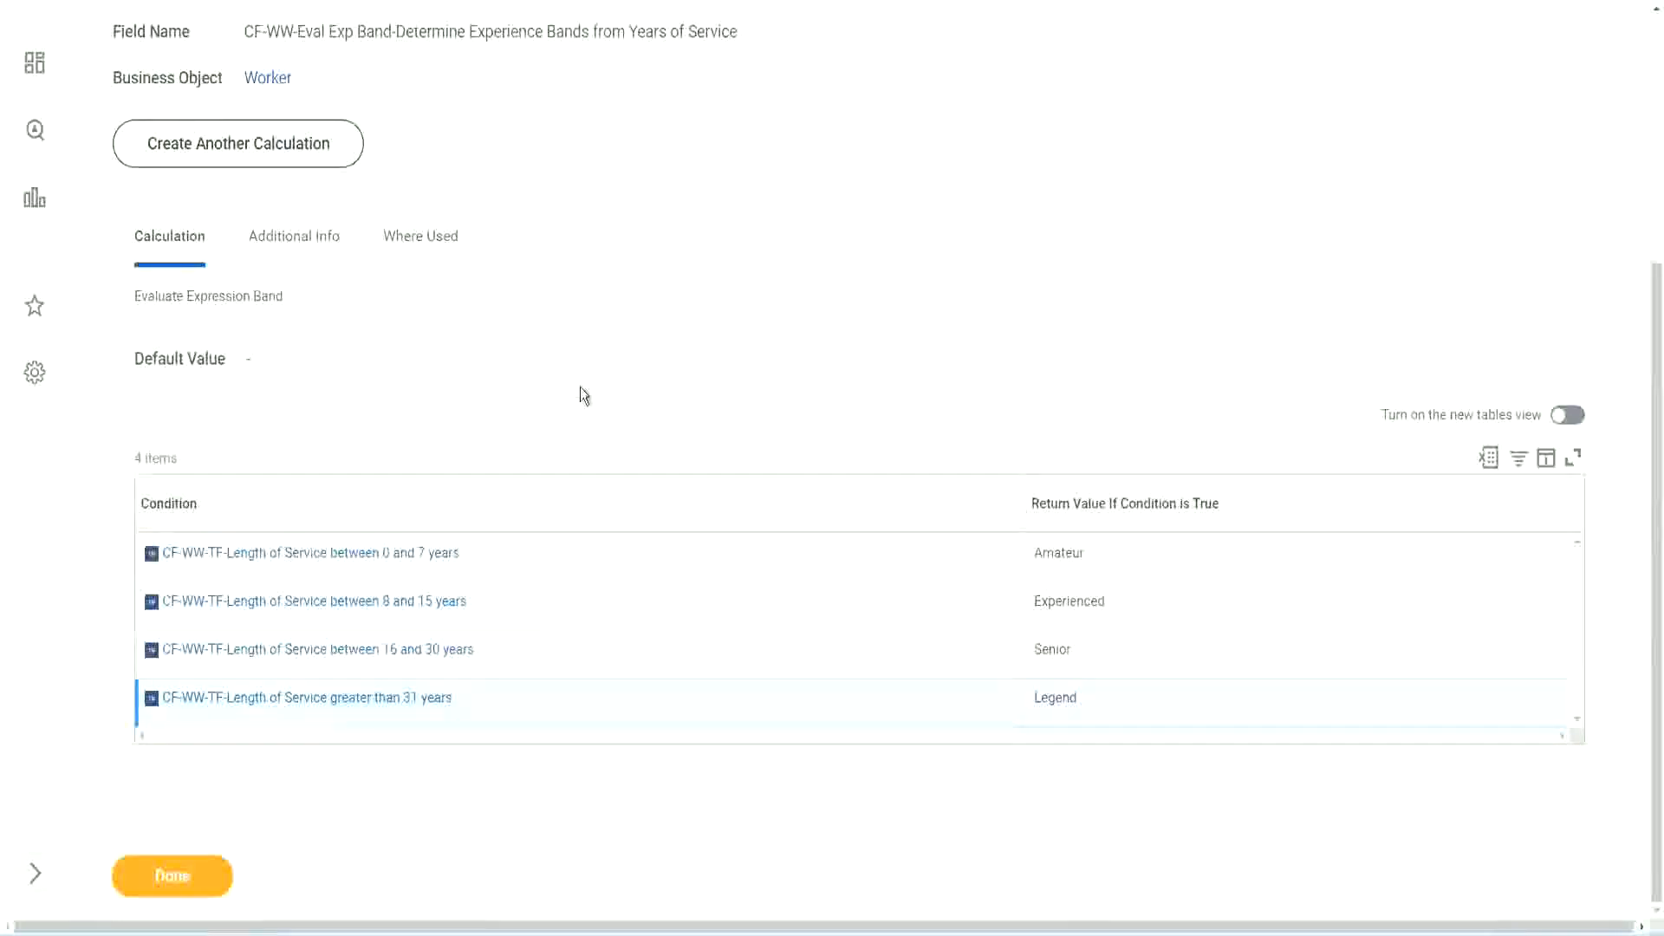
{"action": "scroll", "coordinate": [580, 387], "scroll_direction": "up", "scroll_amount": 2}
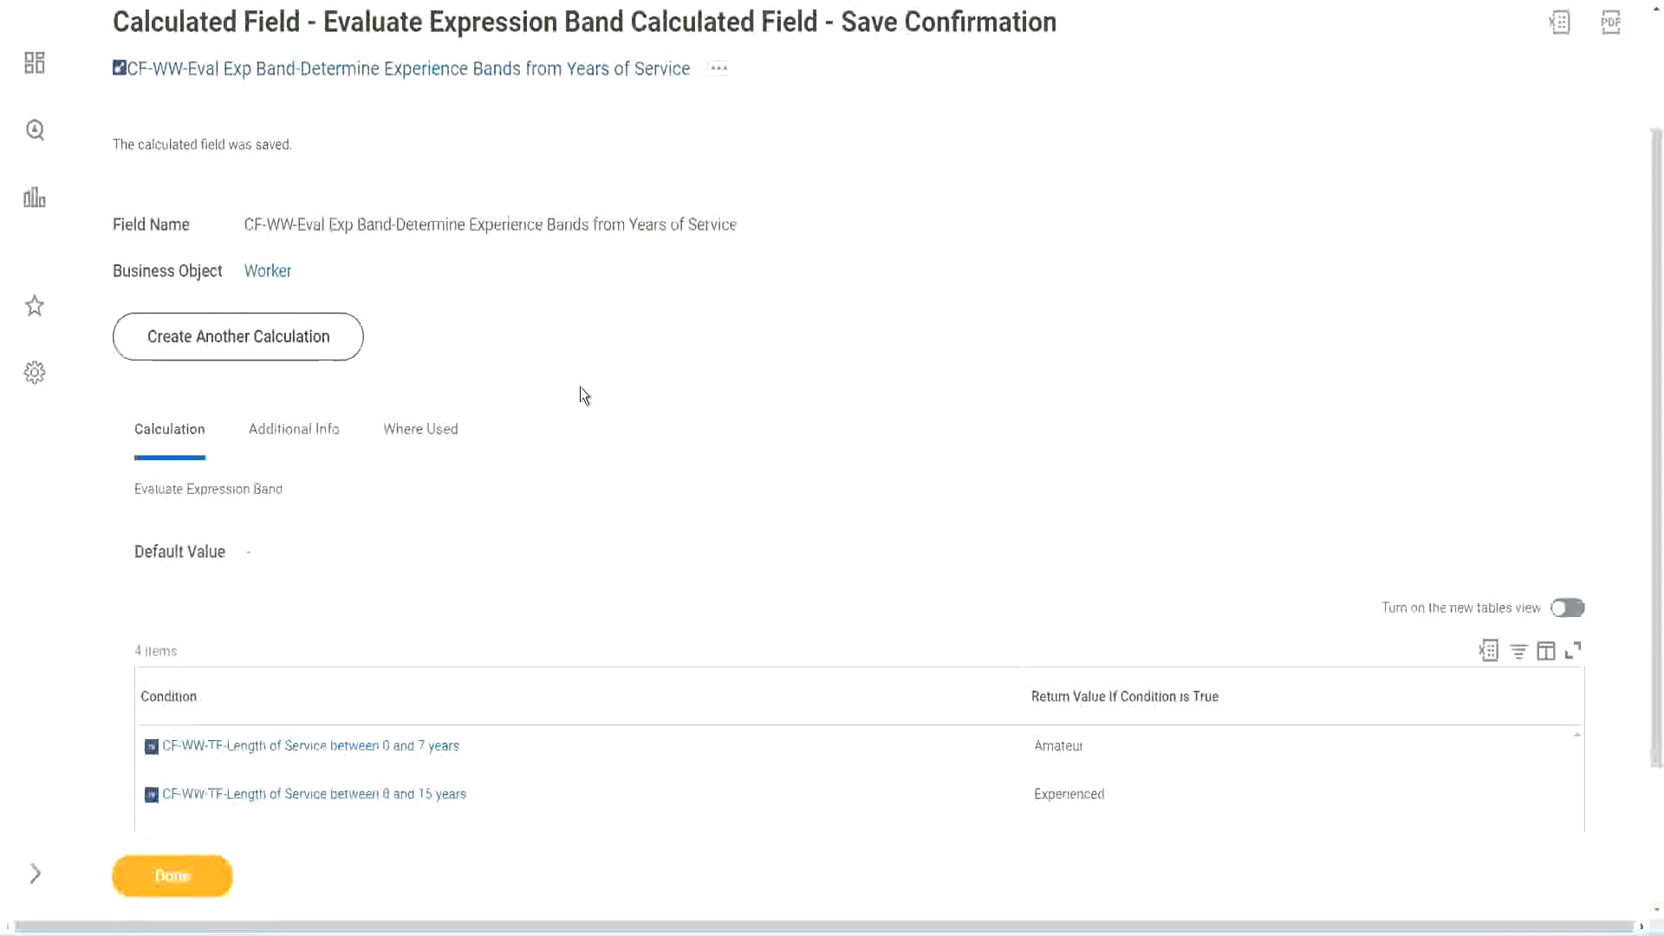
{"action": "scroll", "coordinate": [580, 386], "scroll_direction": "down", "scroll_amount": 2}
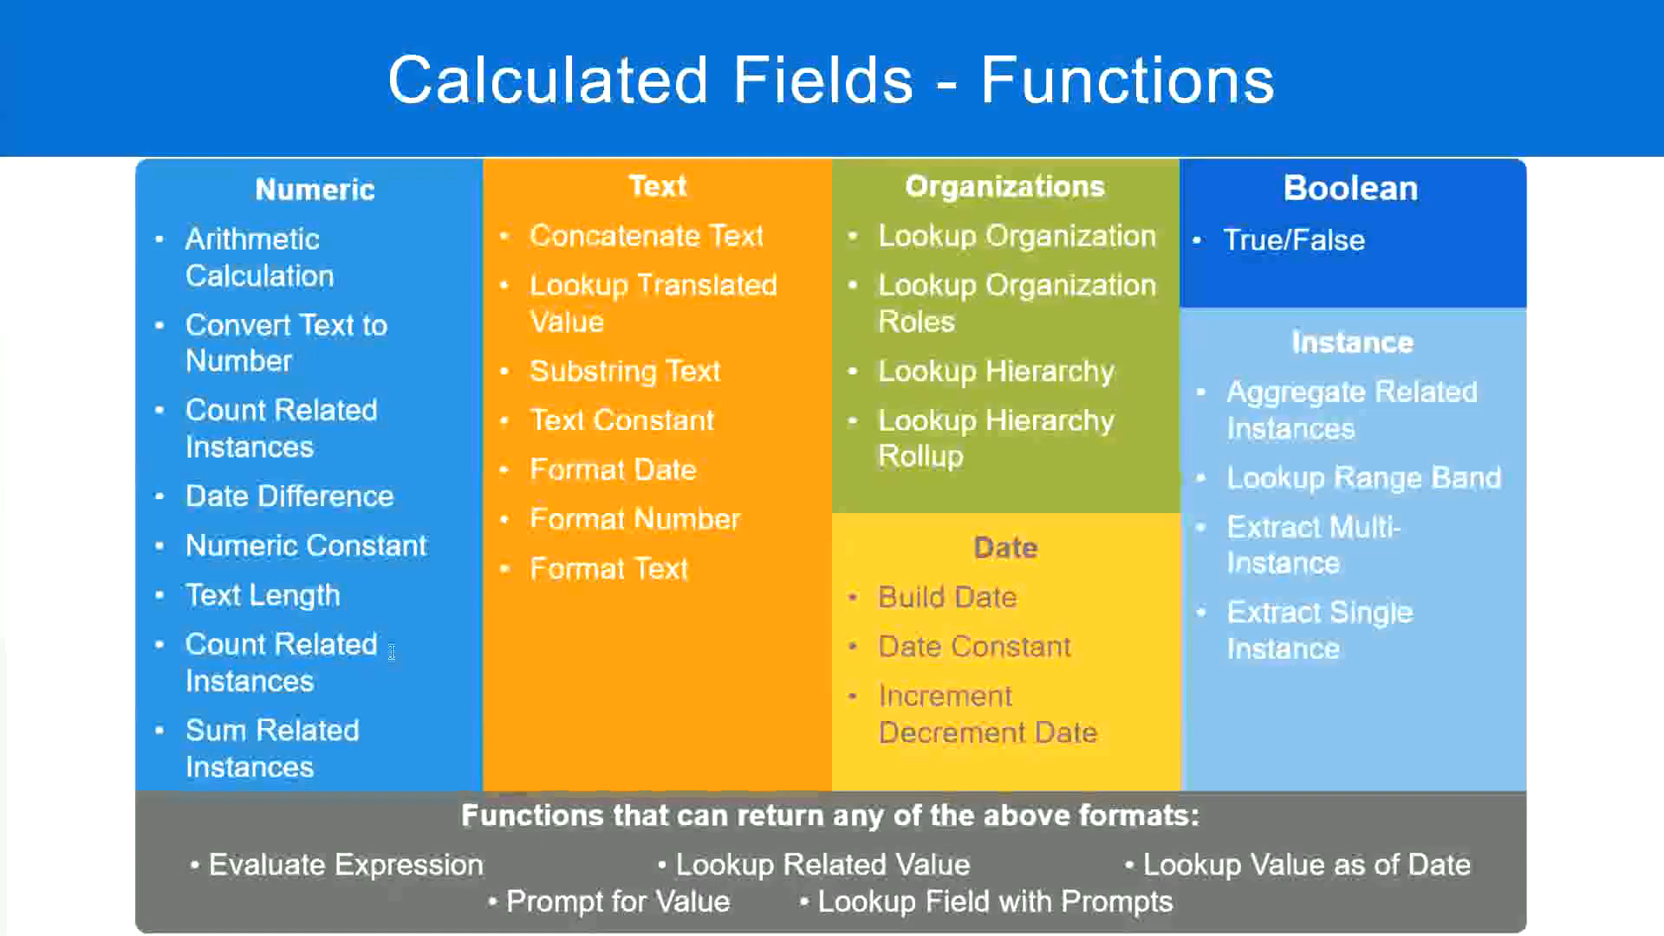
{"action": "key", "text": "alt+Tab"}
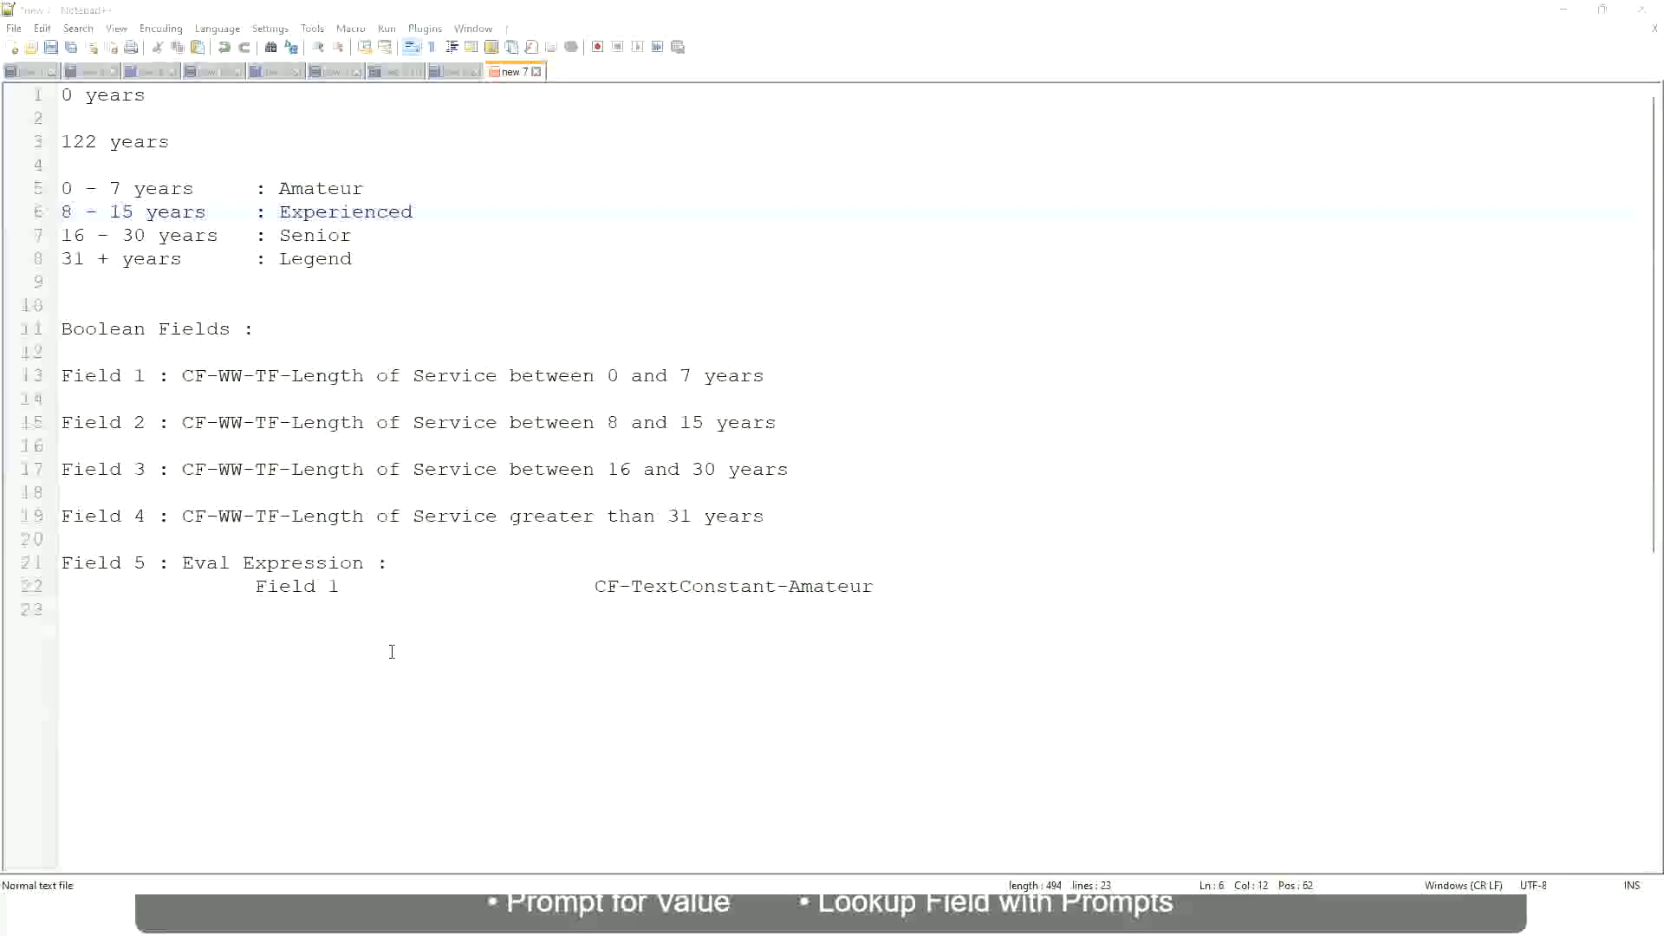
{"action": "key", "text": "alt+Tab"}
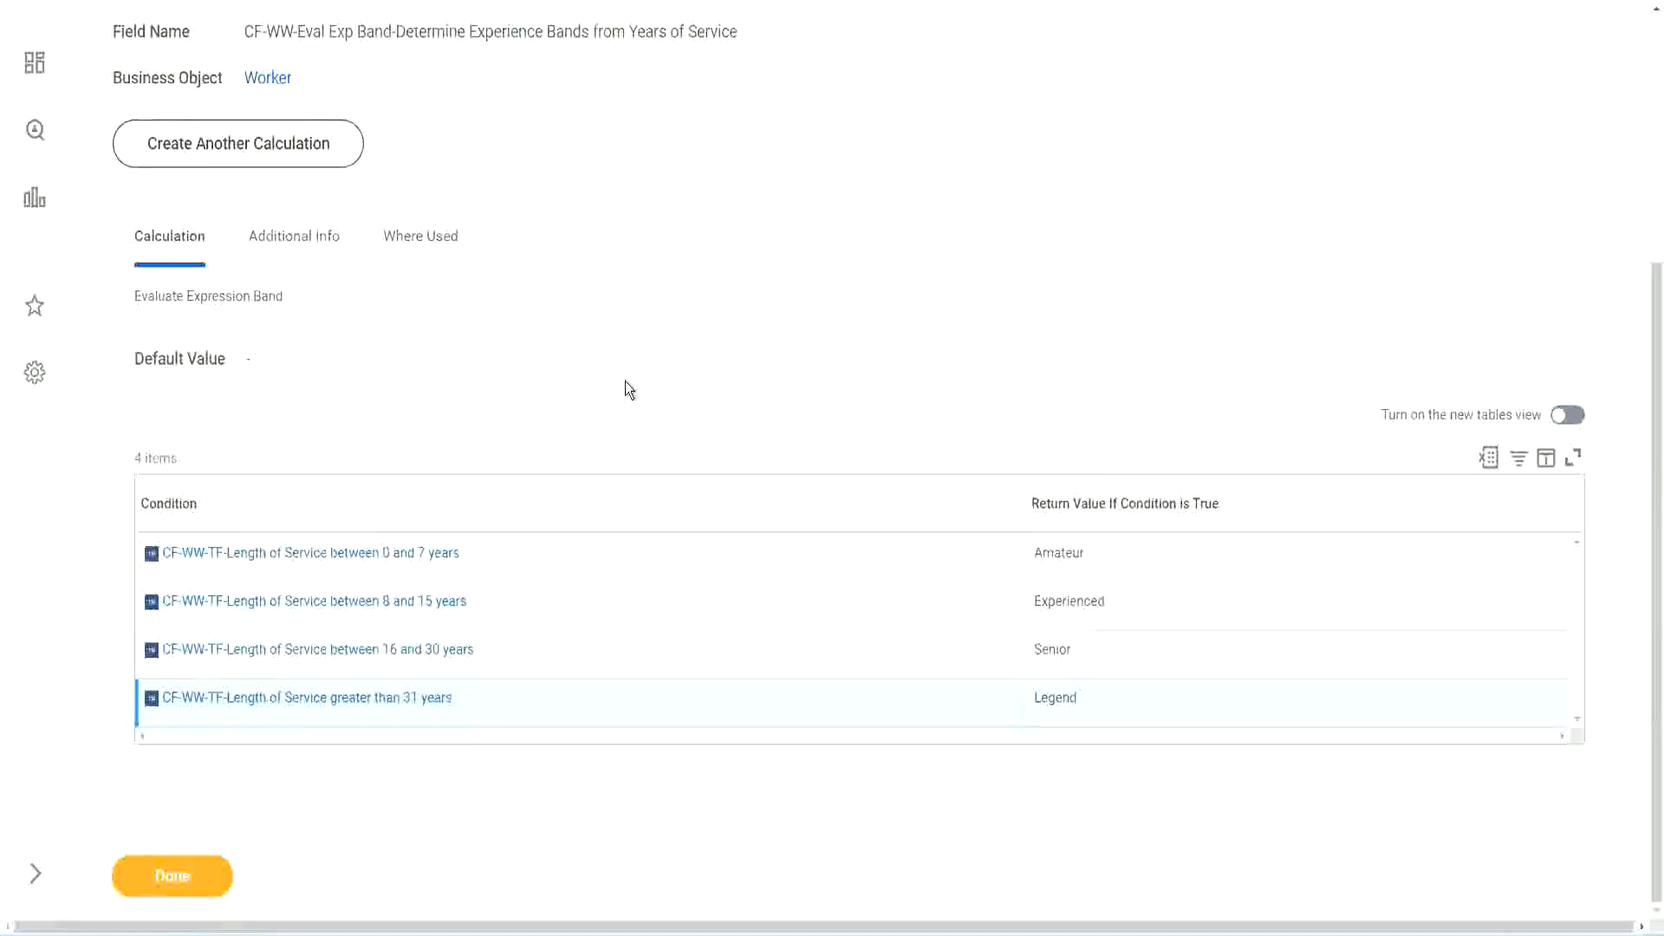
{"action": "scroll", "coordinate": [629, 389], "scroll_direction": "up", "scroll_amount": 1}
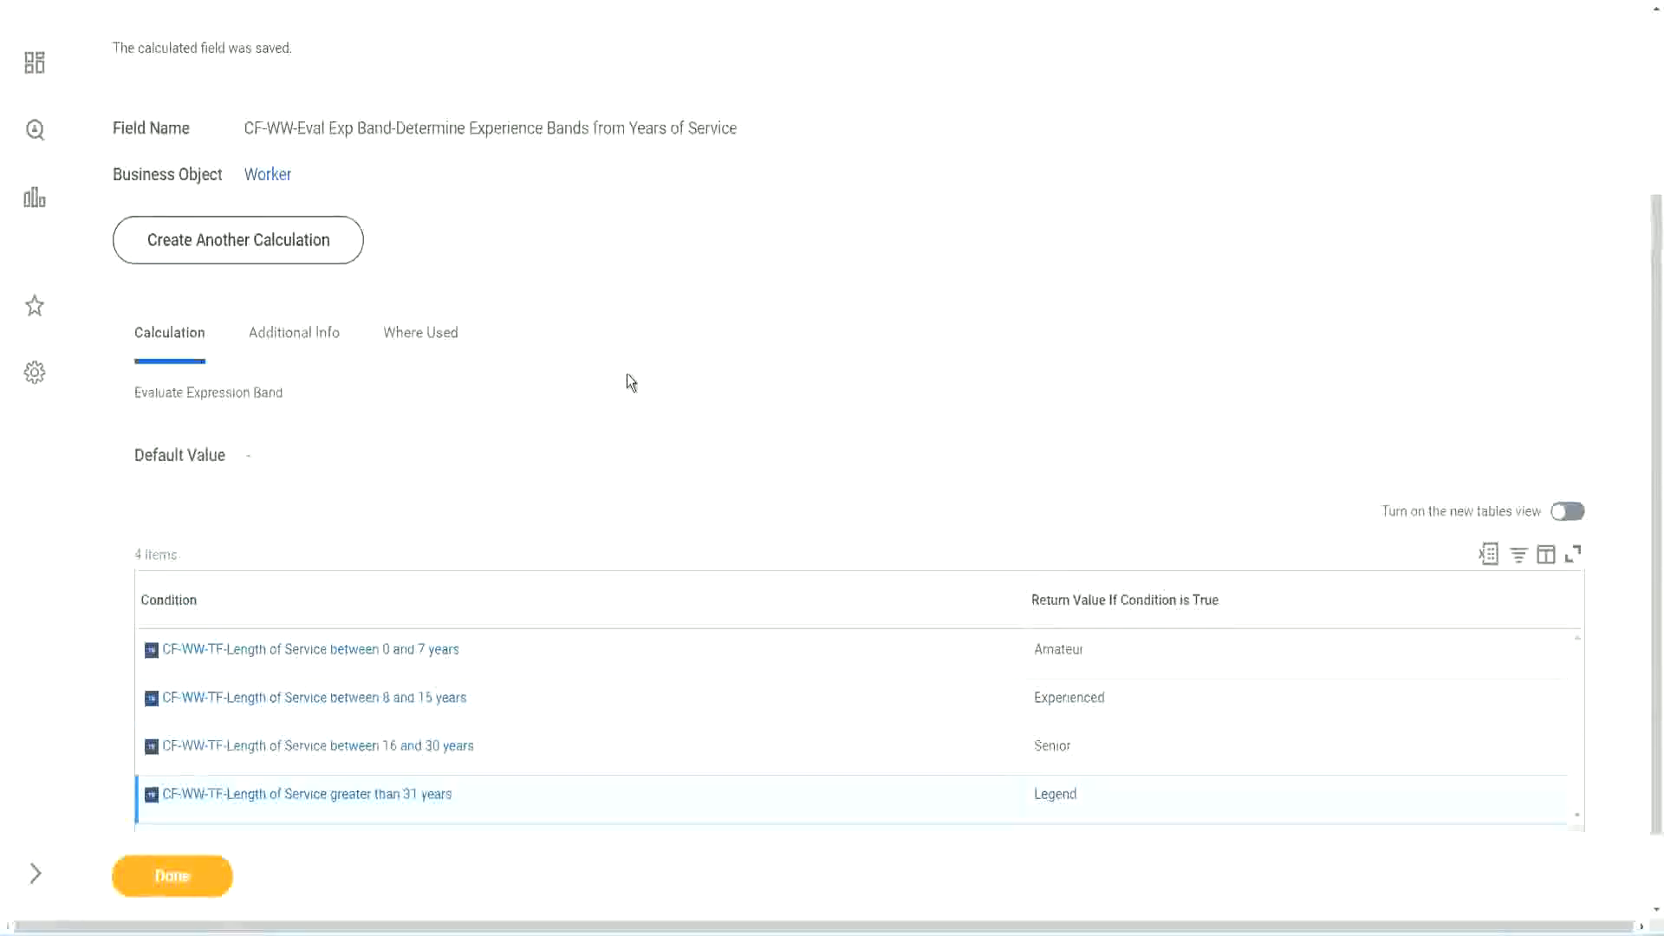
{"action": "scroll", "coordinate": [626, 375], "scroll_direction": "up", "scroll_amount": 3}
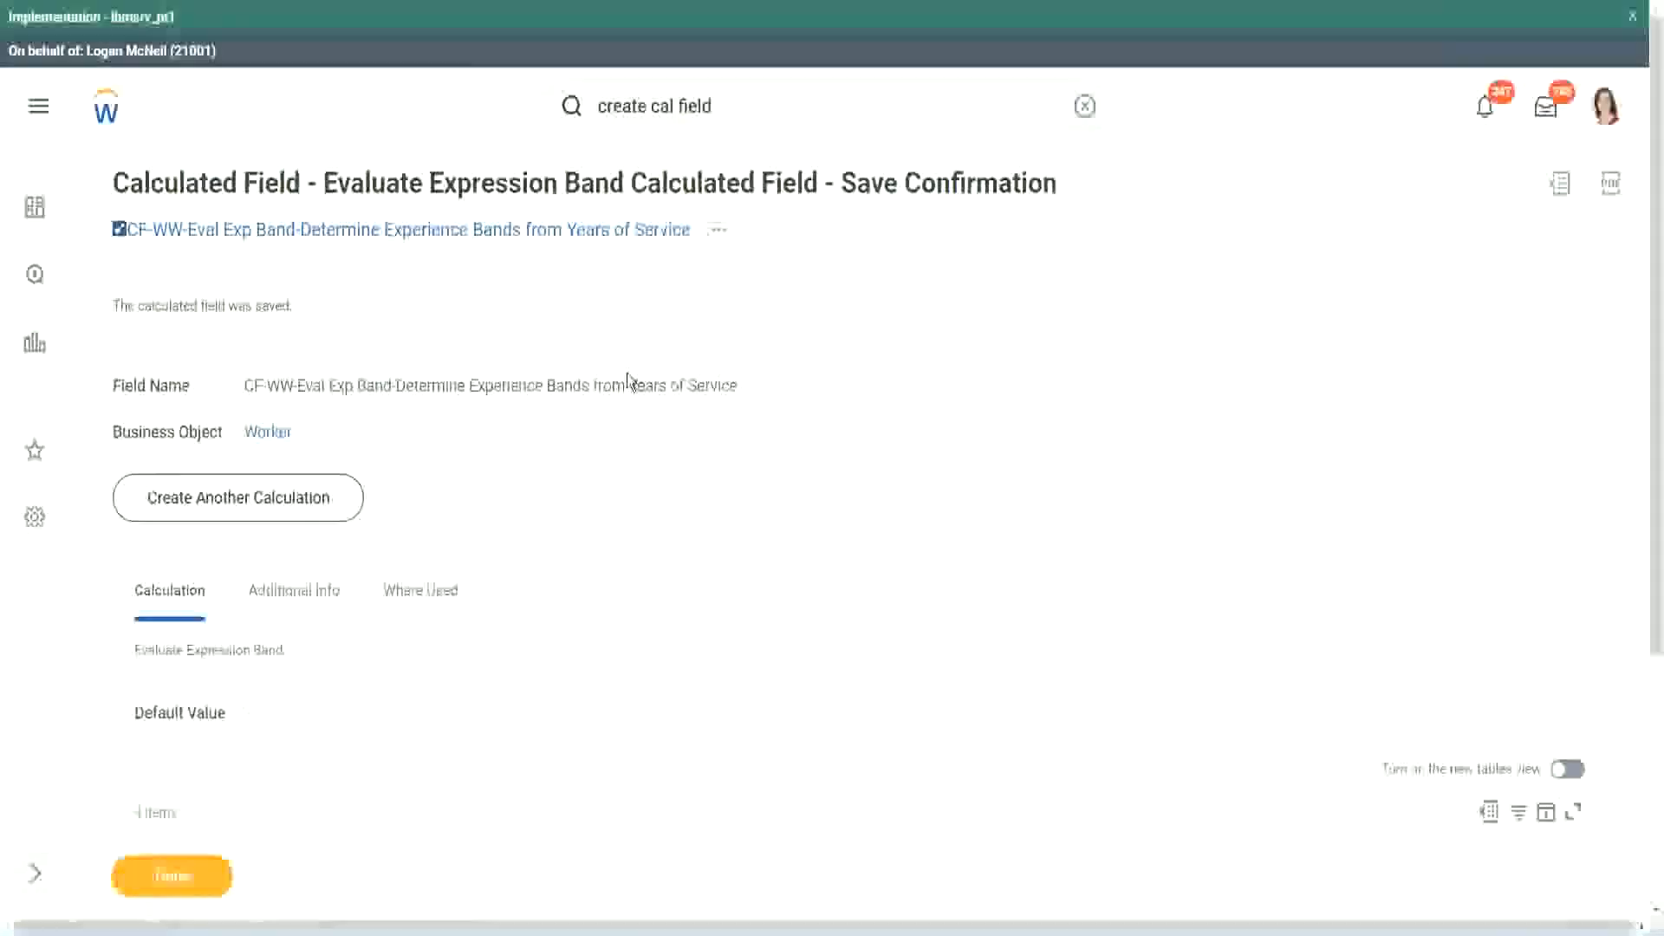
{"action": "scroll", "coordinate": [624, 382], "scroll_direction": "down", "scroll_amount": 4}
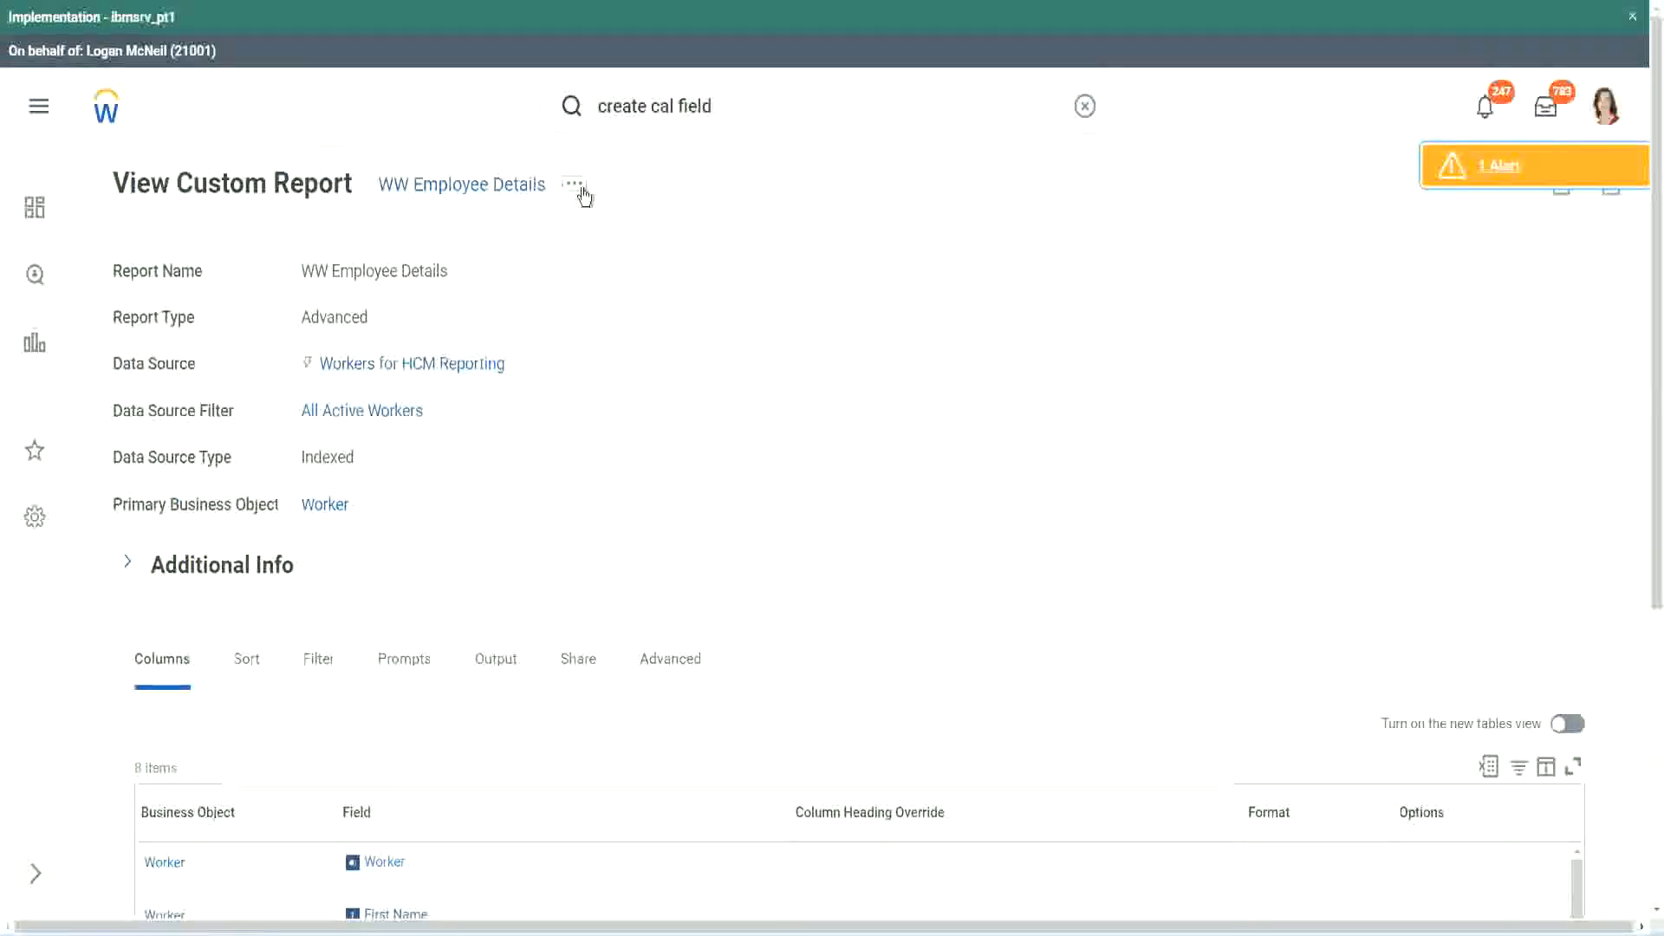
Open the custom report WW Employee Details for editing.
{"action": "left_click", "coordinate": [575, 183]}
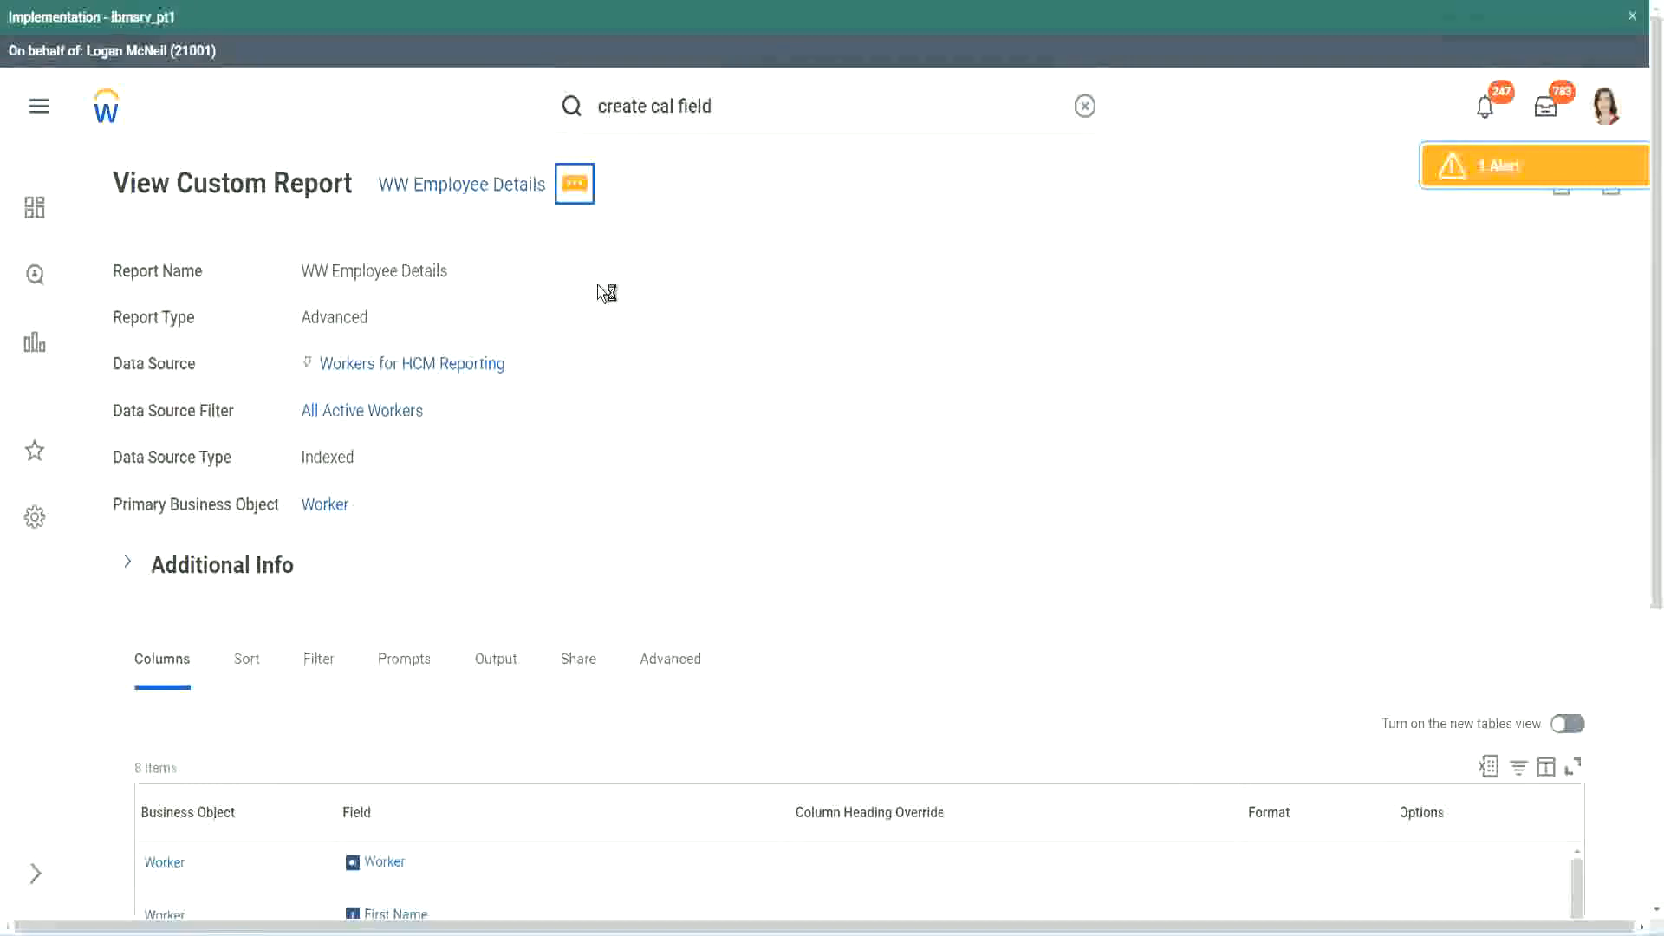
{"action": "mouse_move", "coordinate": [674, 280]}
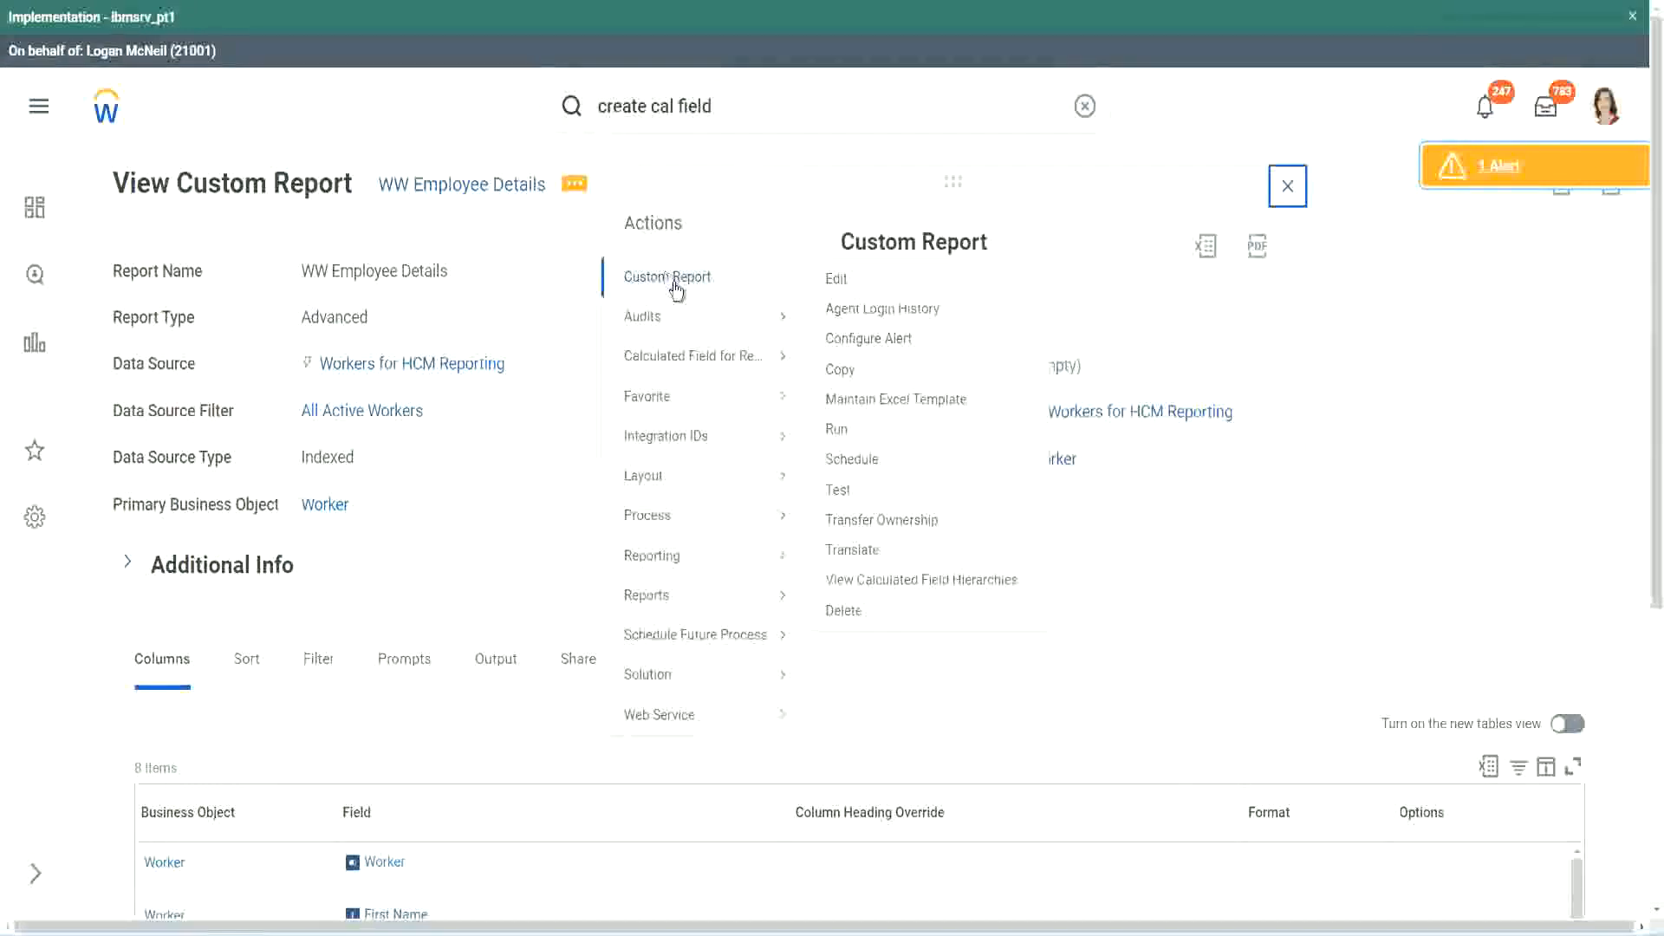
{"action": "left_click", "coordinate": [847, 287]}
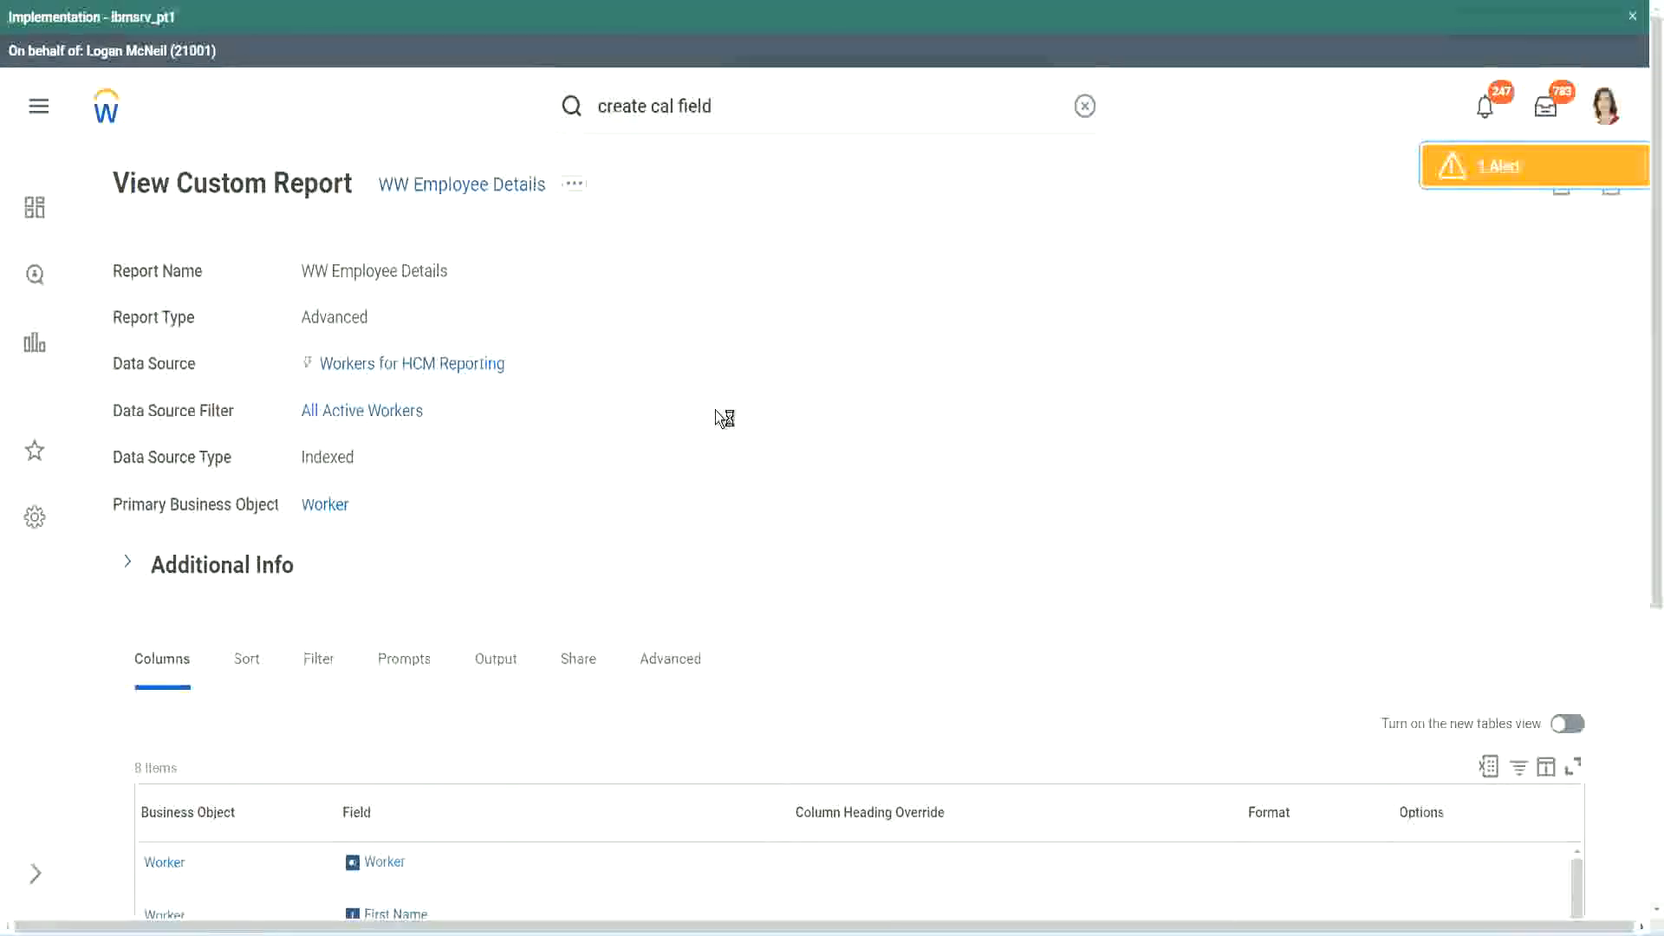
{"action": "scroll", "coordinate": [716, 410], "scroll_direction": "down", "scroll_amount": 1}
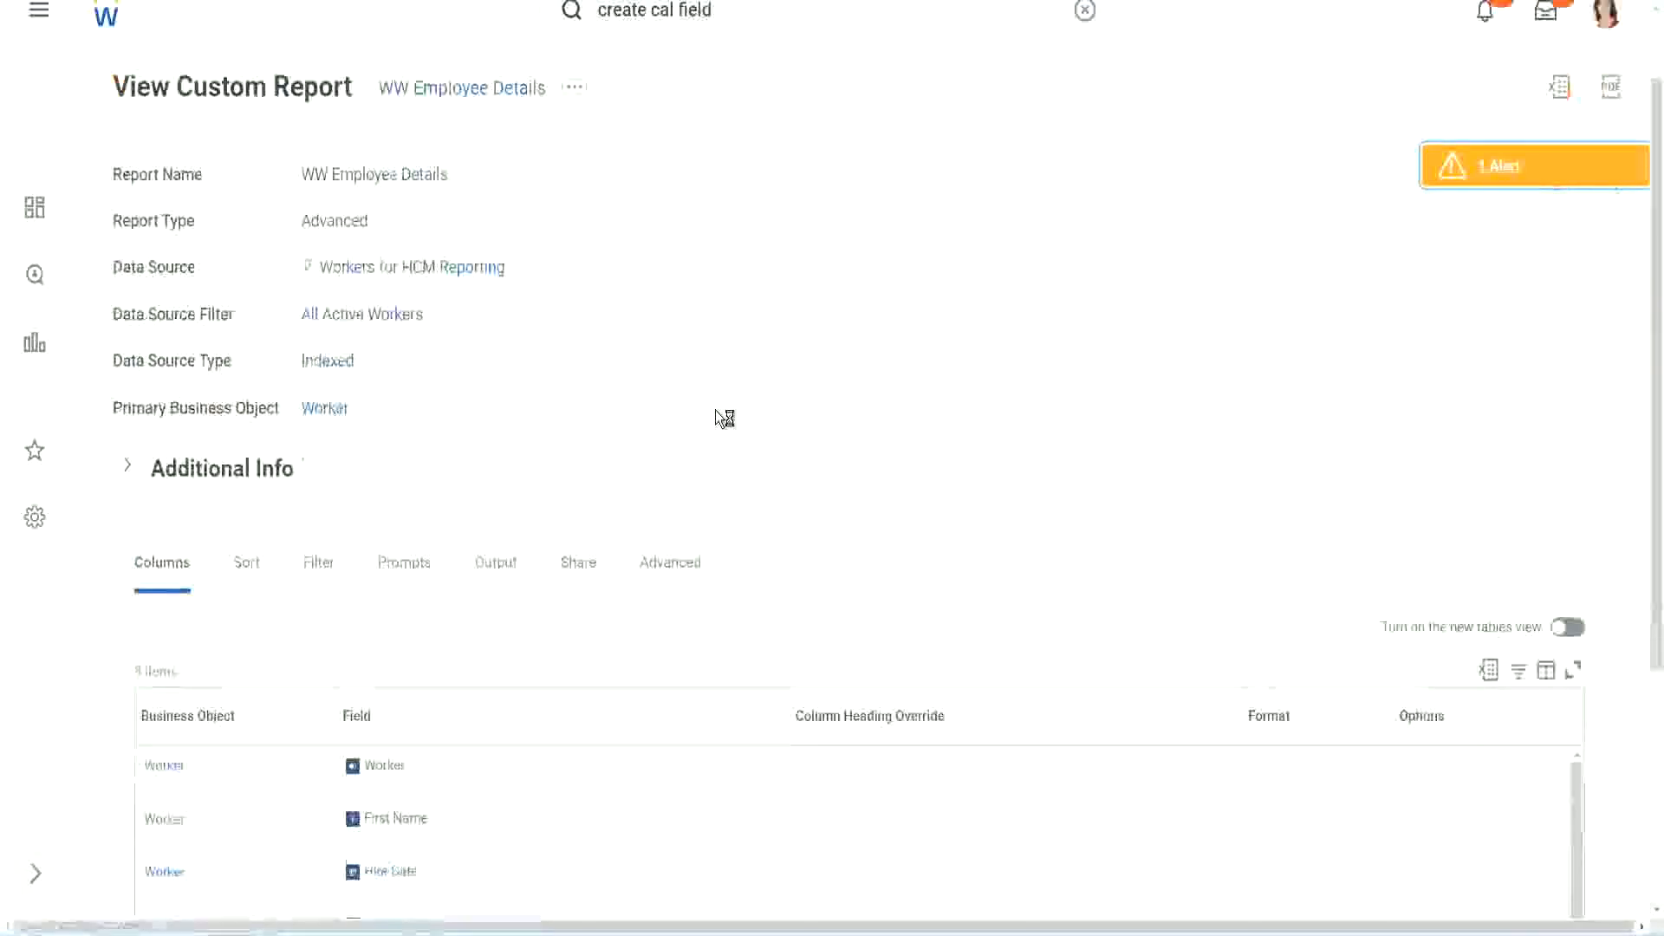
{"action": "scroll", "coordinate": [715, 409], "scroll_direction": "down", "scroll_amount": 4}
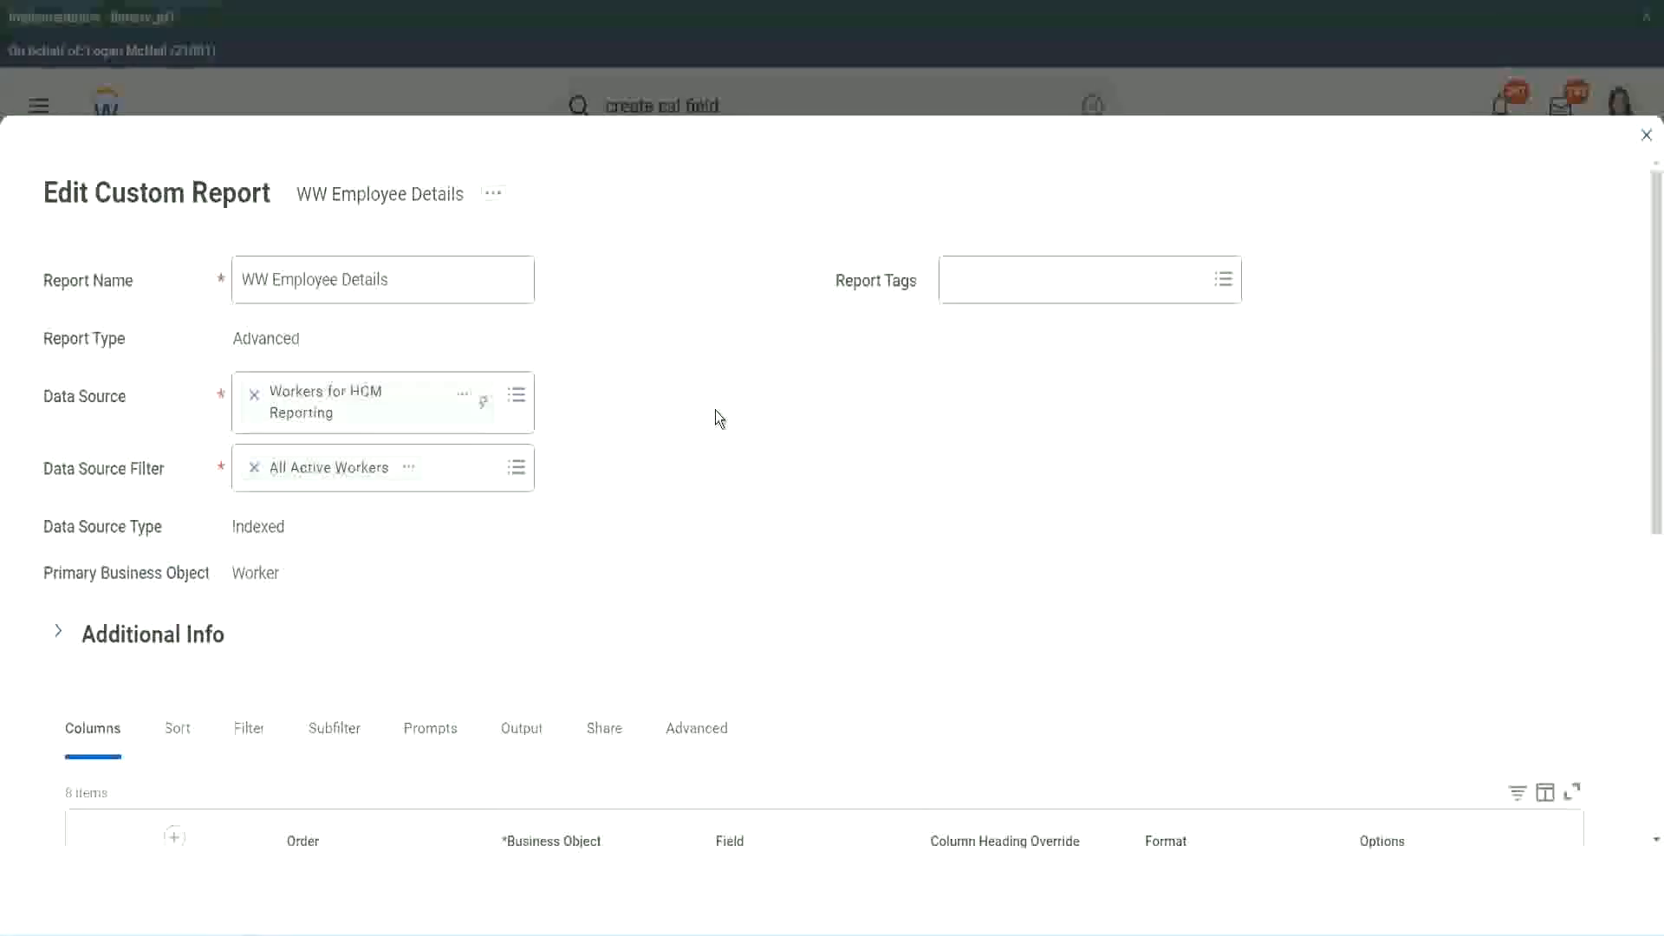
Add an empty Worker column row below the Experience Bands row of the report.
{"action": "scroll", "coordinate": [715, 409], "scroll_direction": "down", "scroll_amount": 8}
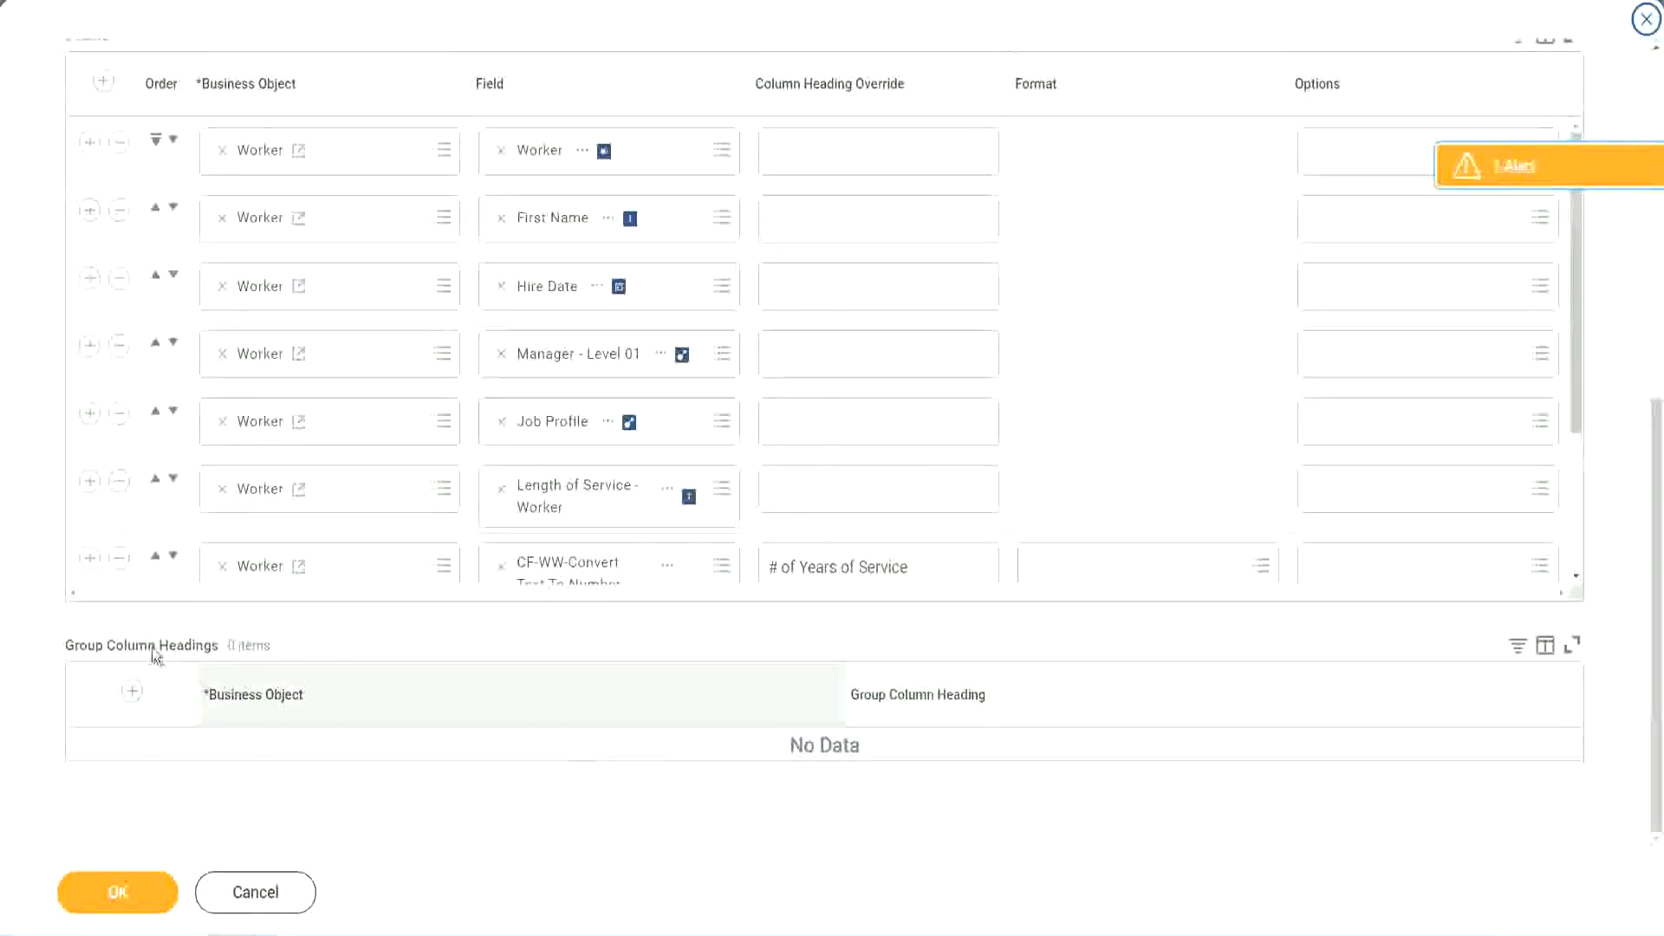
{"action": "scroll", "coordinate": [349, 424], "scroll_direction": "down", "scroll_amount": 3}
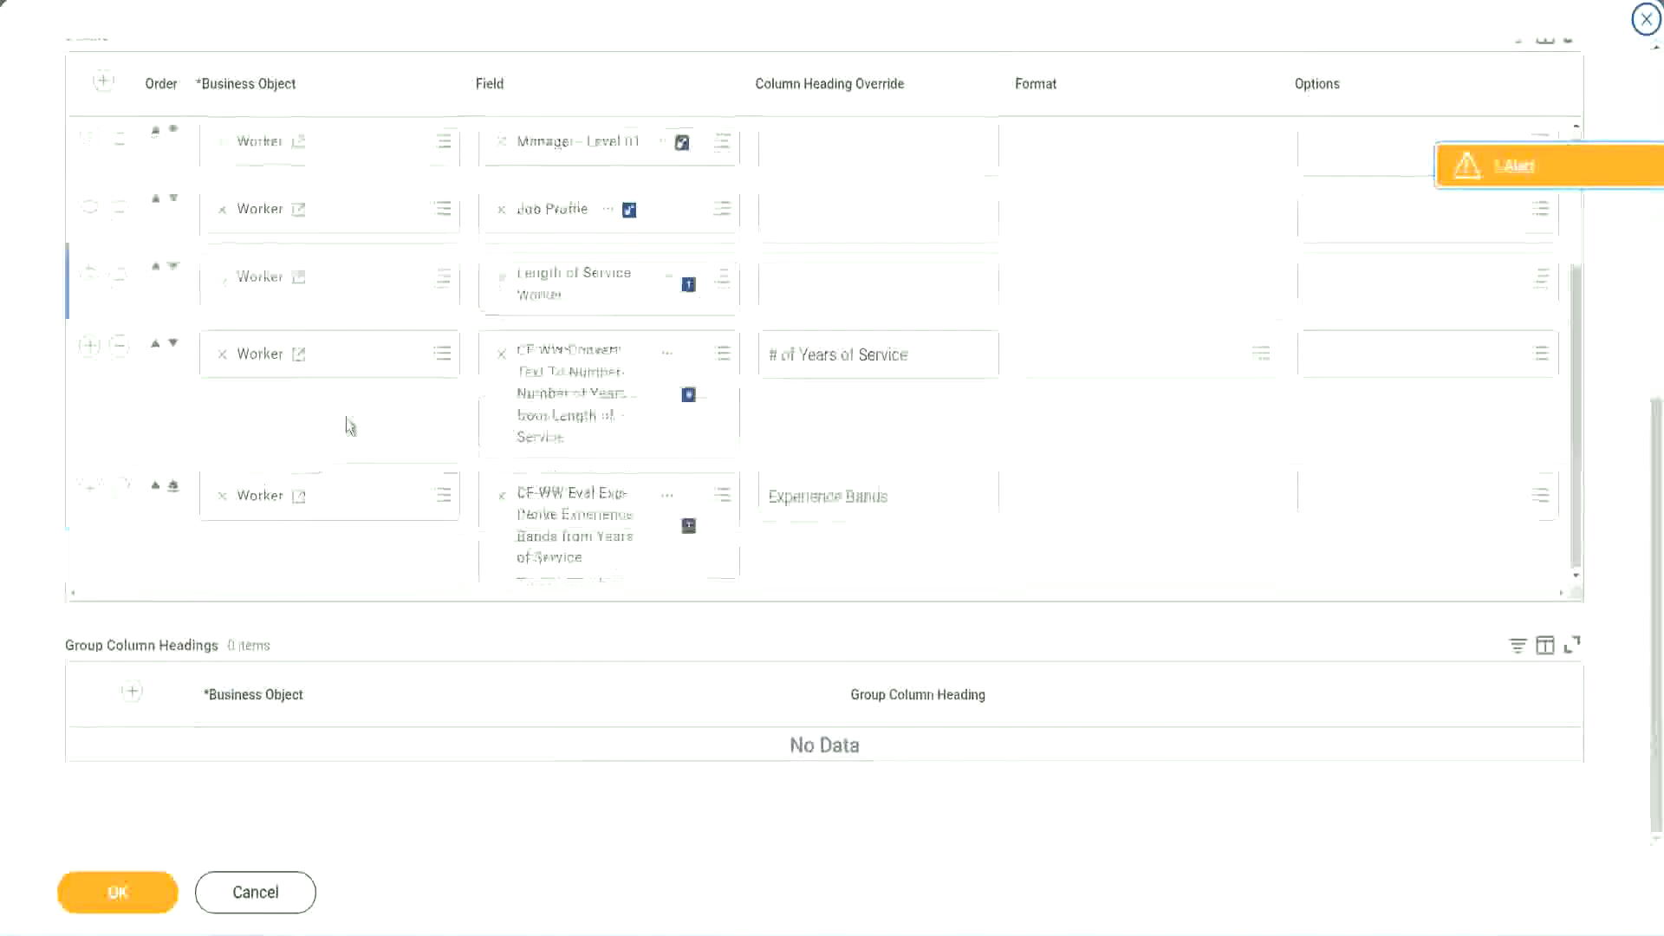
{"action": "left_click", "coordinate": [90, 489]}
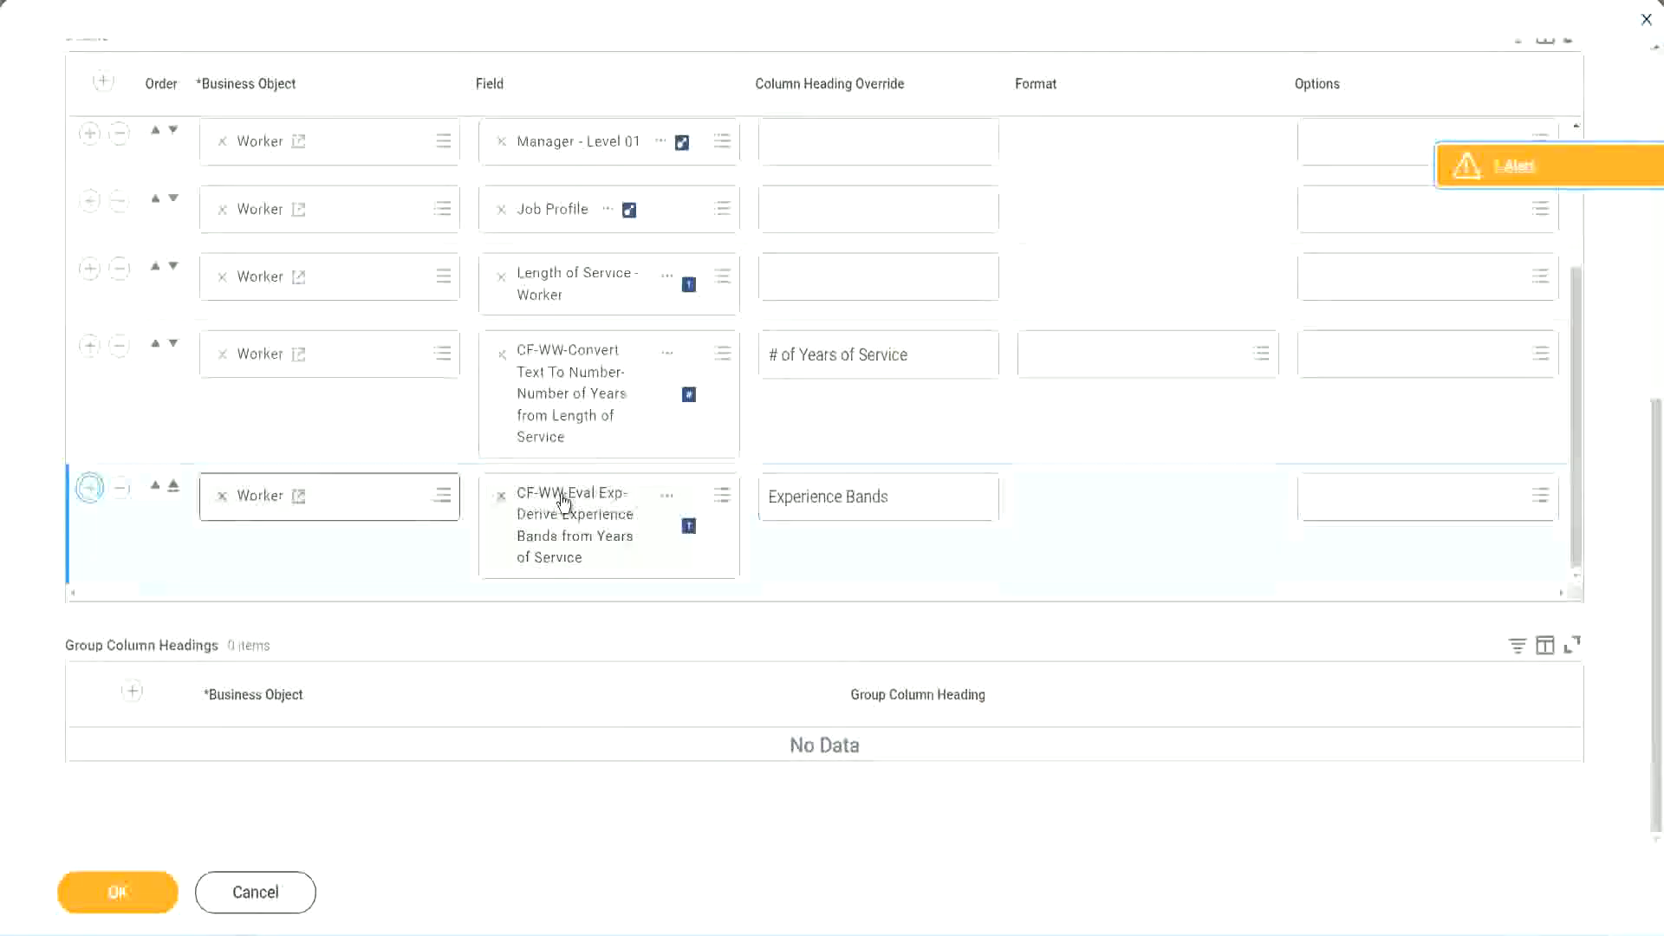
{"action": "scroll", "coordinate": [598, 463], "scroll_direction": "down", "scroll_amount": 1}
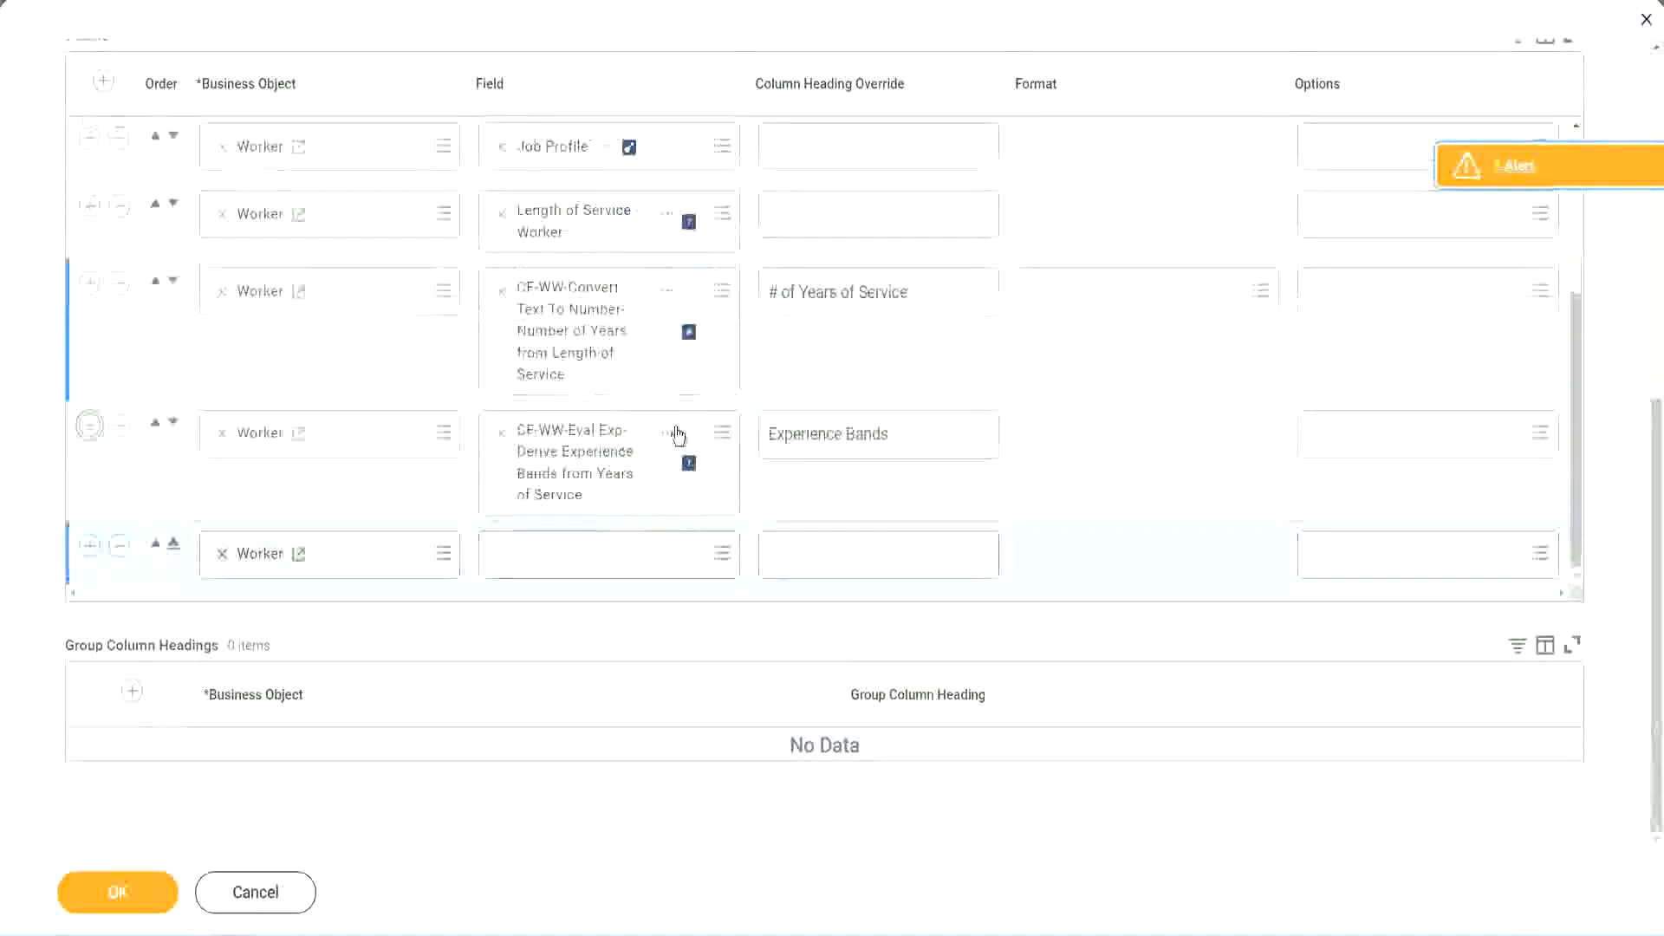
Find CF-WW-Eval Exp Band and set the empty Worker row's field to CF-WW-Eval Exp Band-Determine Experience Bands from Years of Service.
{"action": "right_click", "coordinate": [580, 469]}
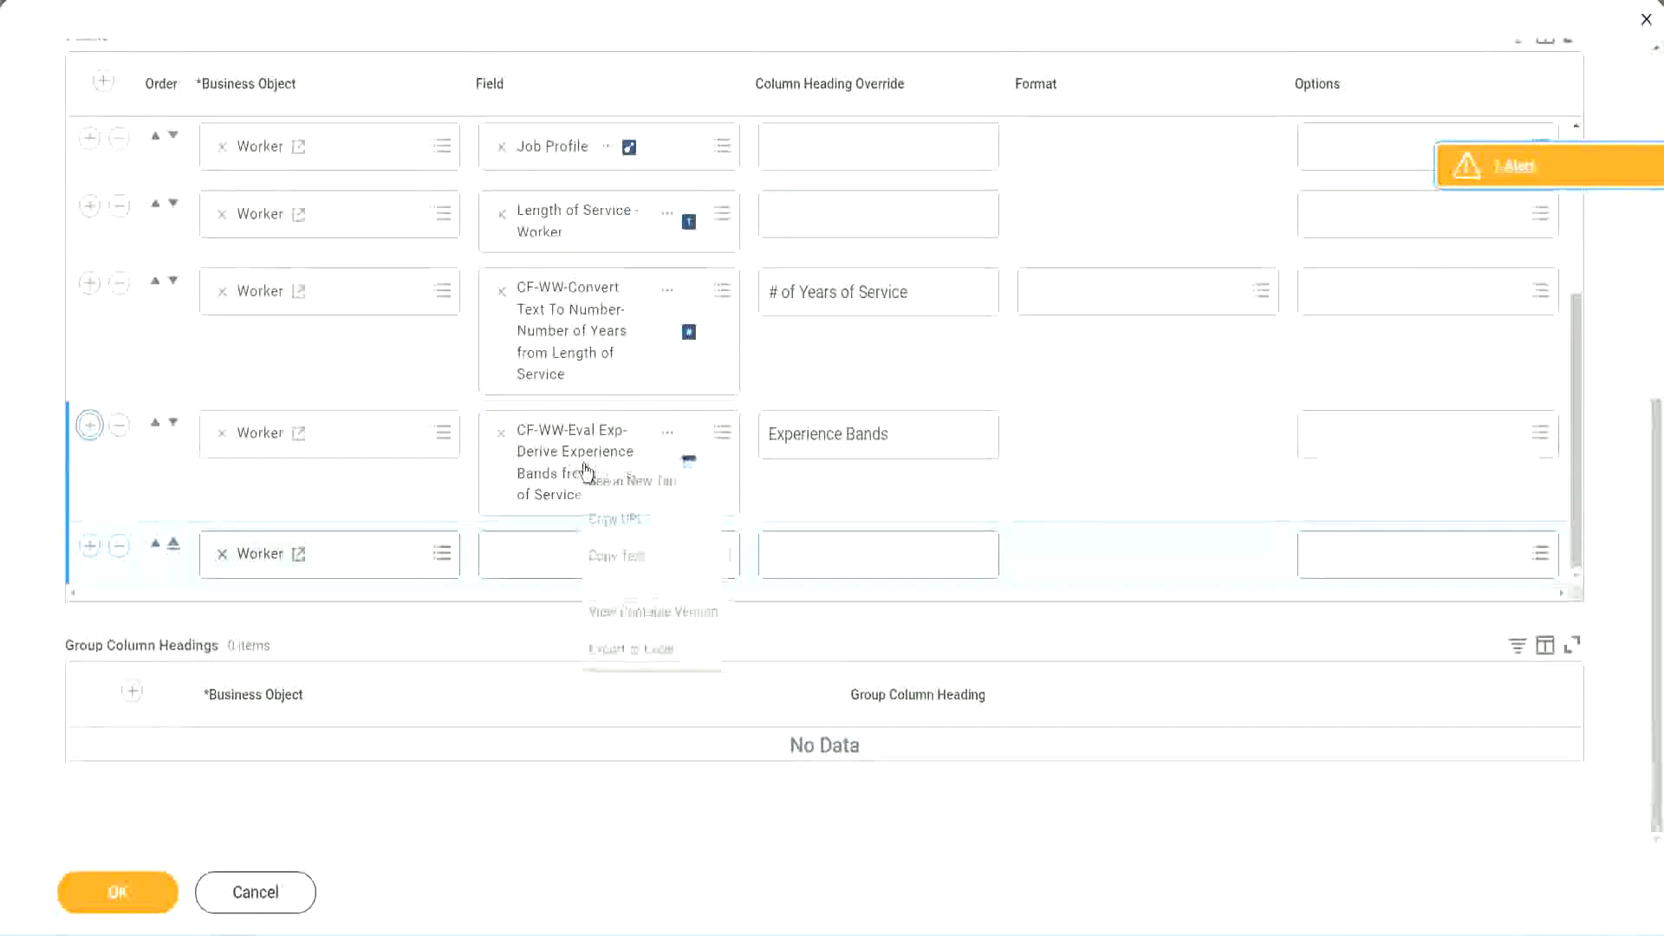
{"action": "left_click", "coordinate": [625, 558]}
{"action": "left_click", "coordinate": [522, 563]}
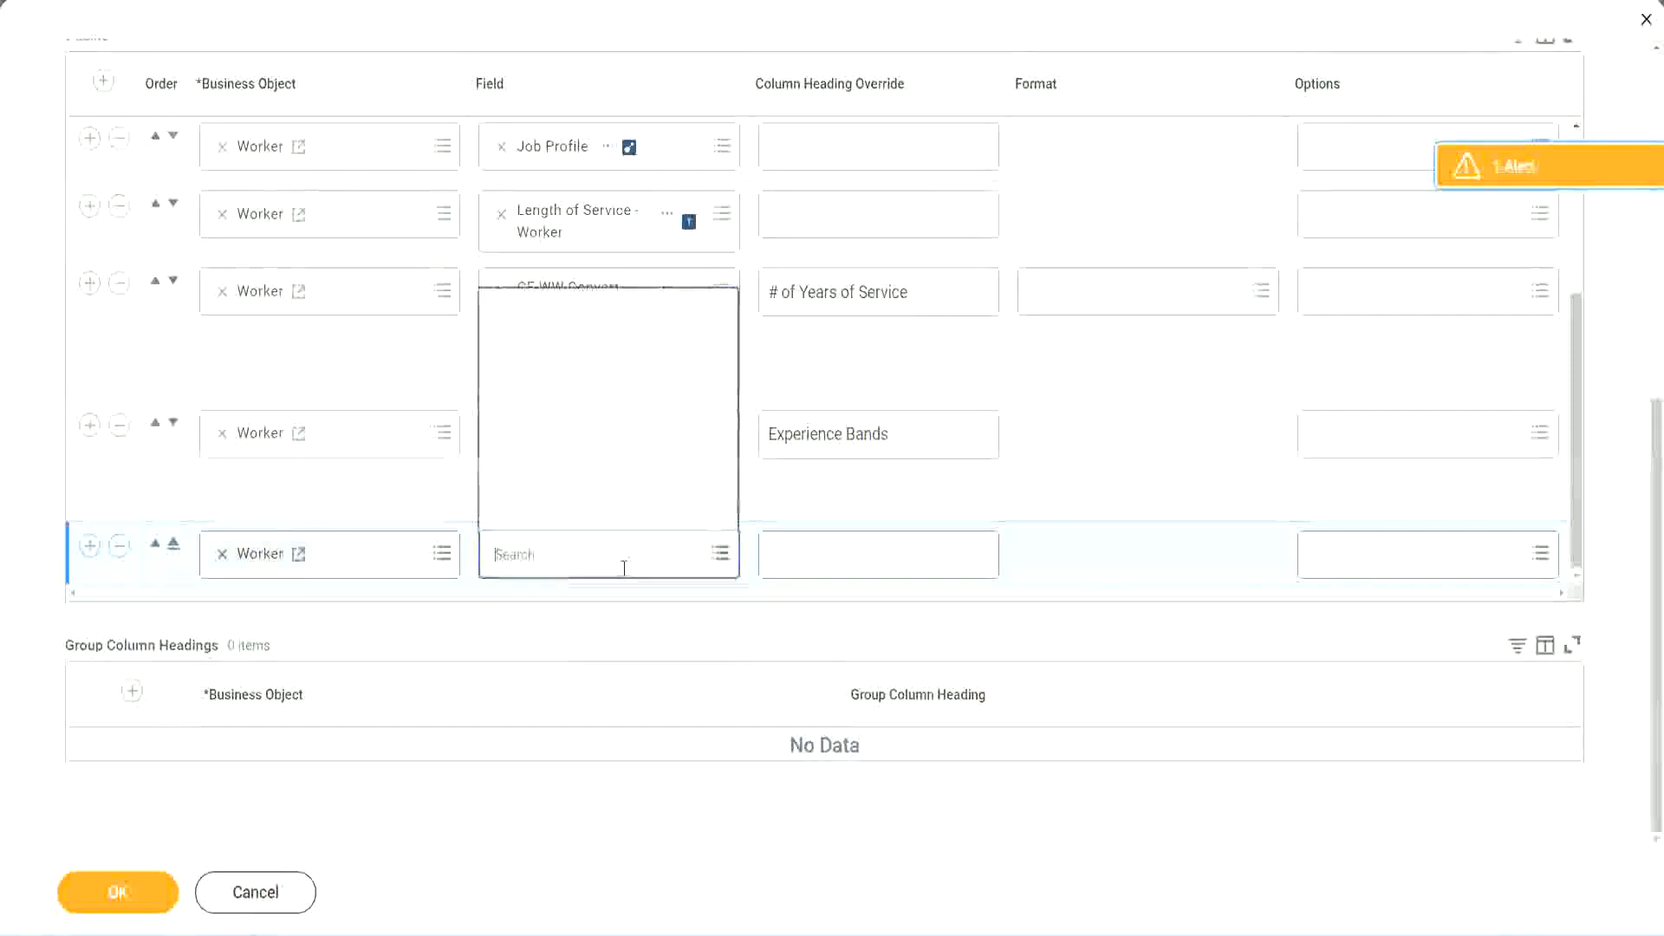
{"action": "key", "text": "ctrl+v"}
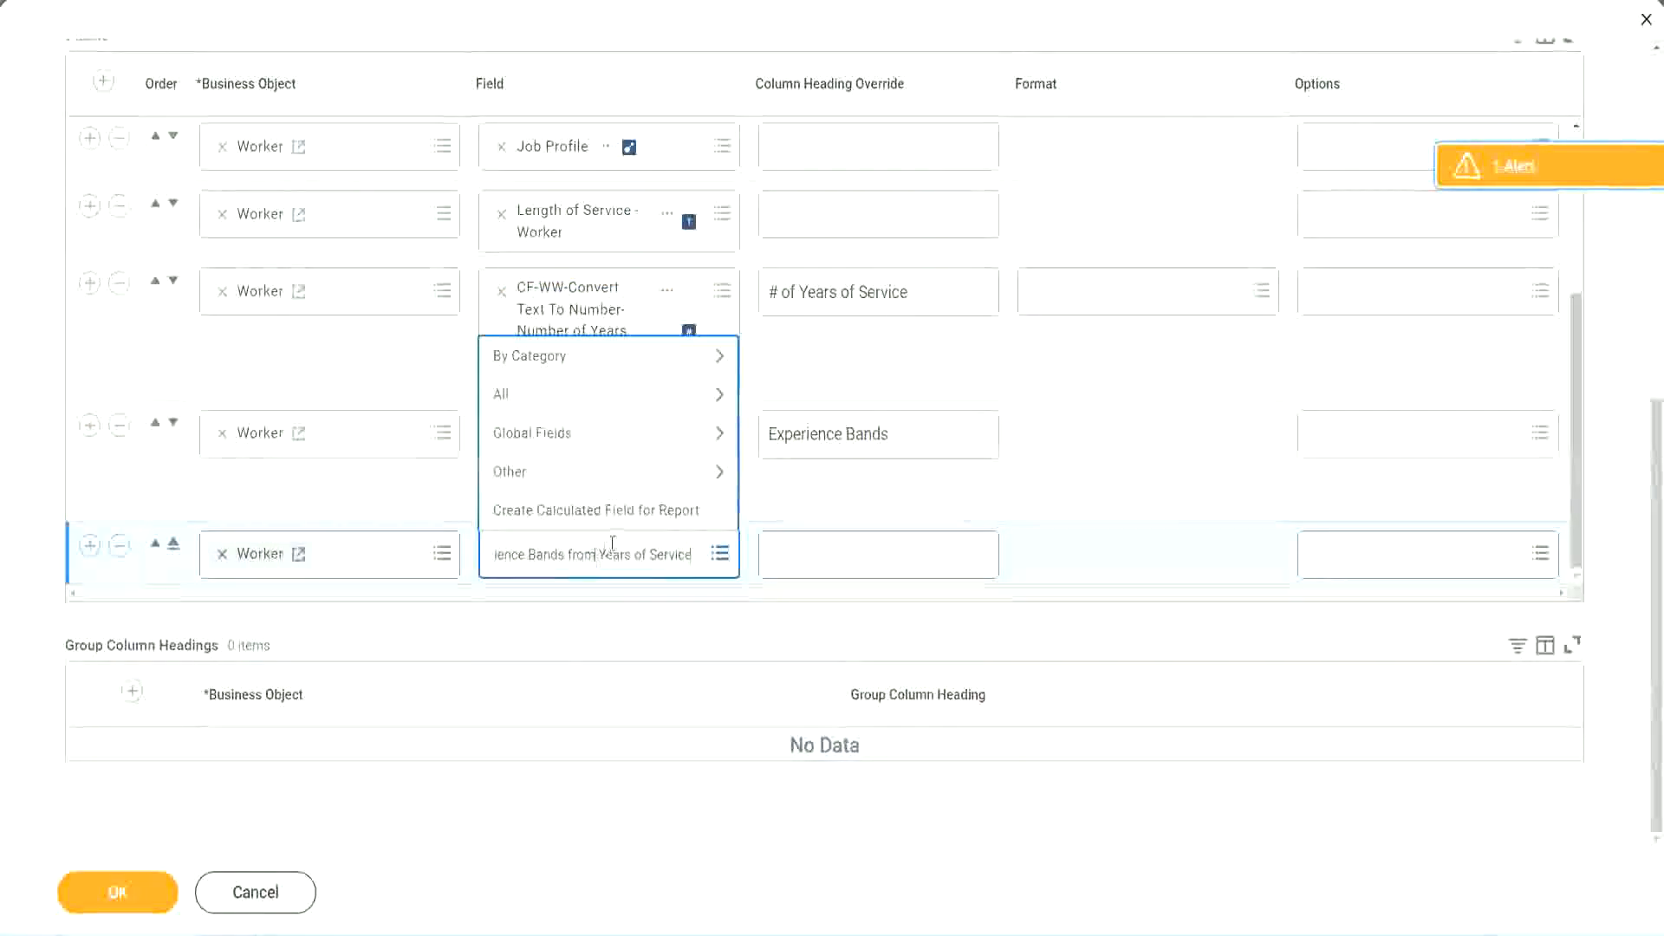
{"action": "left_click_drag", "start_coordinate": [502, 546], "coordinate": [423, 549]}
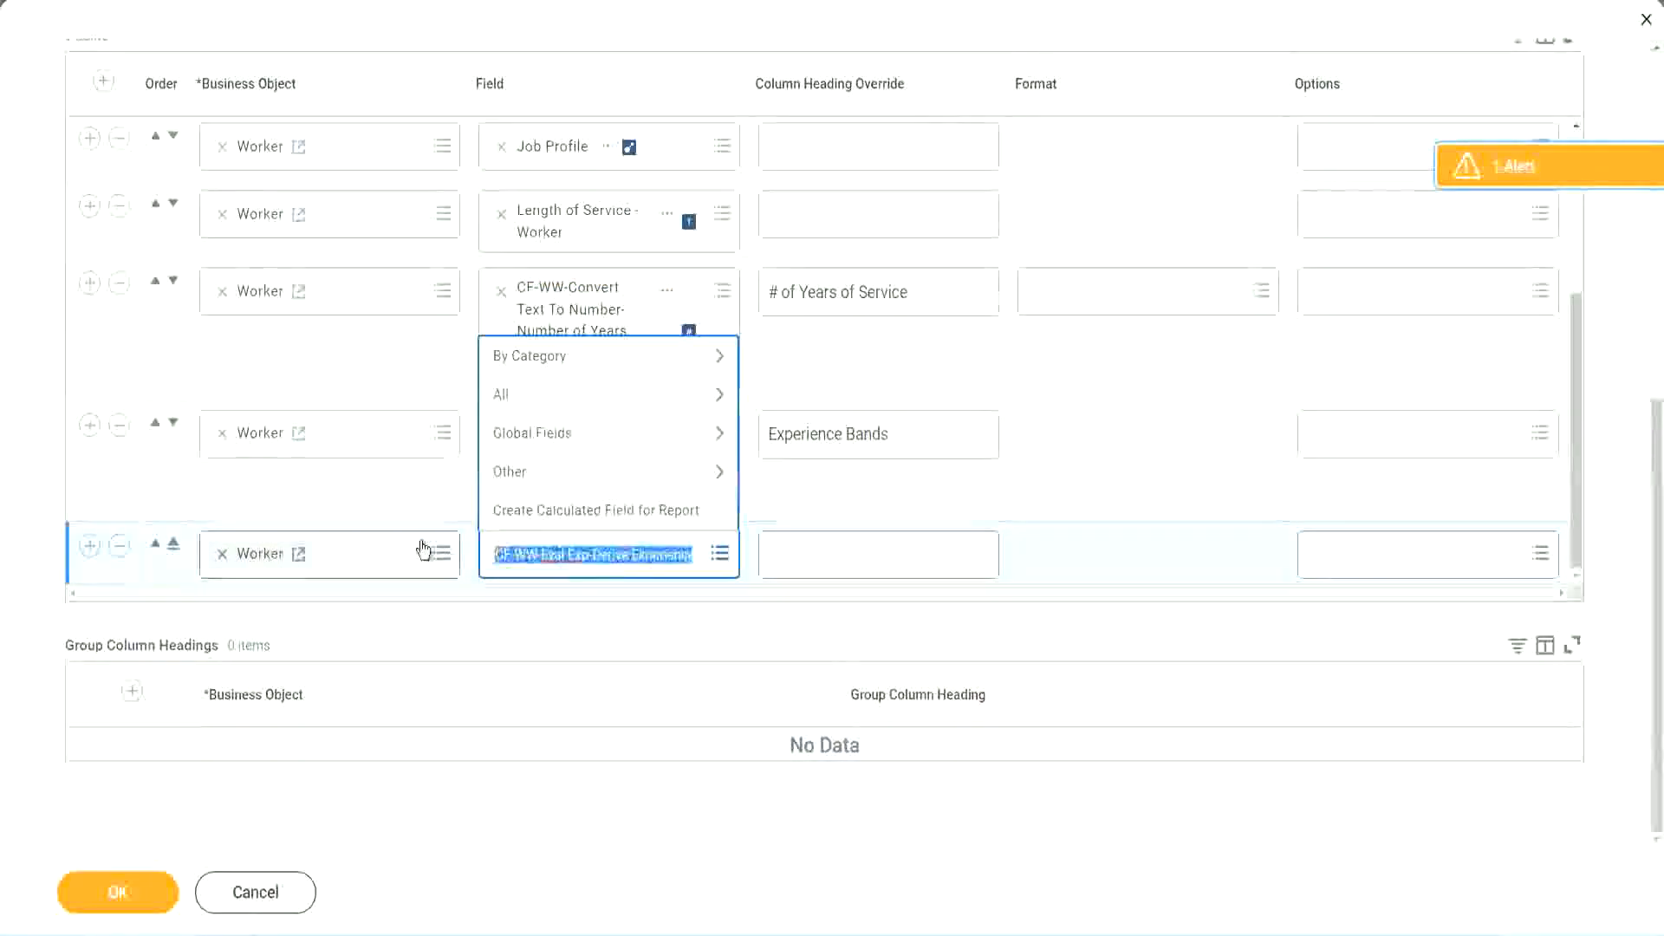
{"action": "left_click", "coordinate": [621, 568]}
{"action": "type", "text": "Band"}
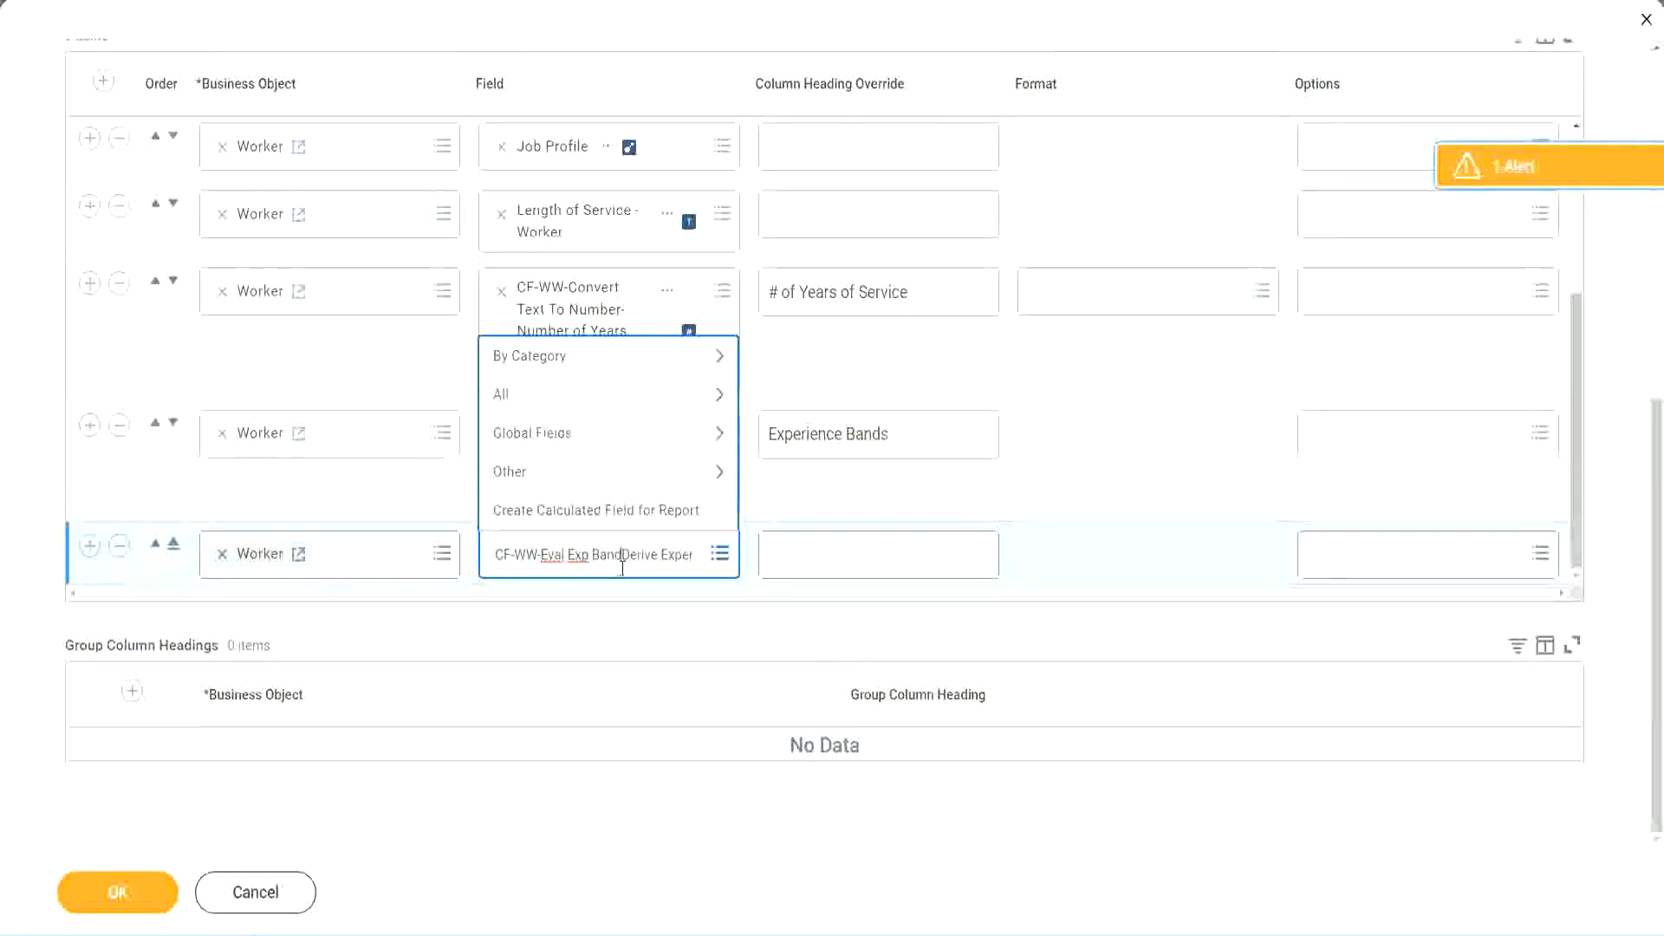
{"action": "key", "text": "Delete"}
{"action": "key", "text": "Delete"}
{"action": "key", "text": "Delete"}
{"action": "key", "text": "Delete"}
{"action": "key", "text": "Delete"}
{"action": "key", "text": "Delete"}
{"action": "key", "text": "Delete"}
{"action": "key", "text": "Delete"}
{"action": "key", "text": "Delete"}
{"action": "key", "text": "Delete"}
{"action": "key", "text": "Delete"}
{"action": "key", "text": "Delete"}
{"action": "key", "text": "Delete"}
{"action": "key", "text": "Delete"}
{"action": "key", "text": "Delete"}
{"action": "key", "text": "Delete"}
{"action": "key", "text": "Delete"}
{"action": "key", "text": "Delete"}
{"action": "key", "text": "Delete"}
{"action": "key", "text": "Delete"}
{"action": "key", "text": "Return"}
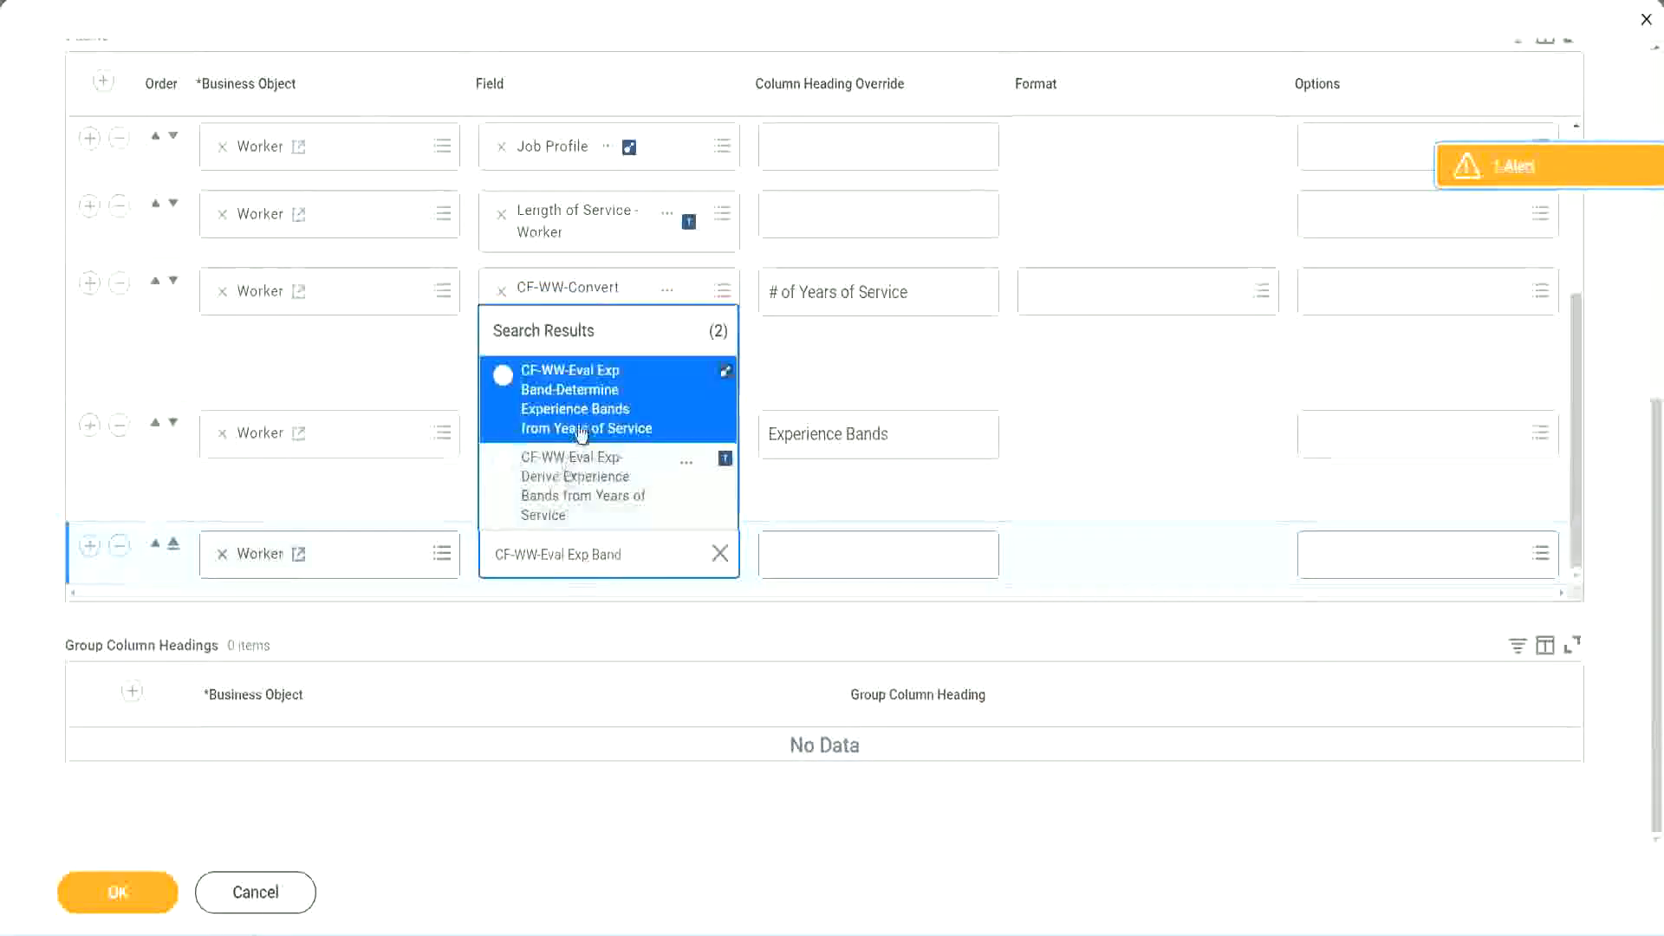
{"action": "left_click", "coordinate": [606, 411]}
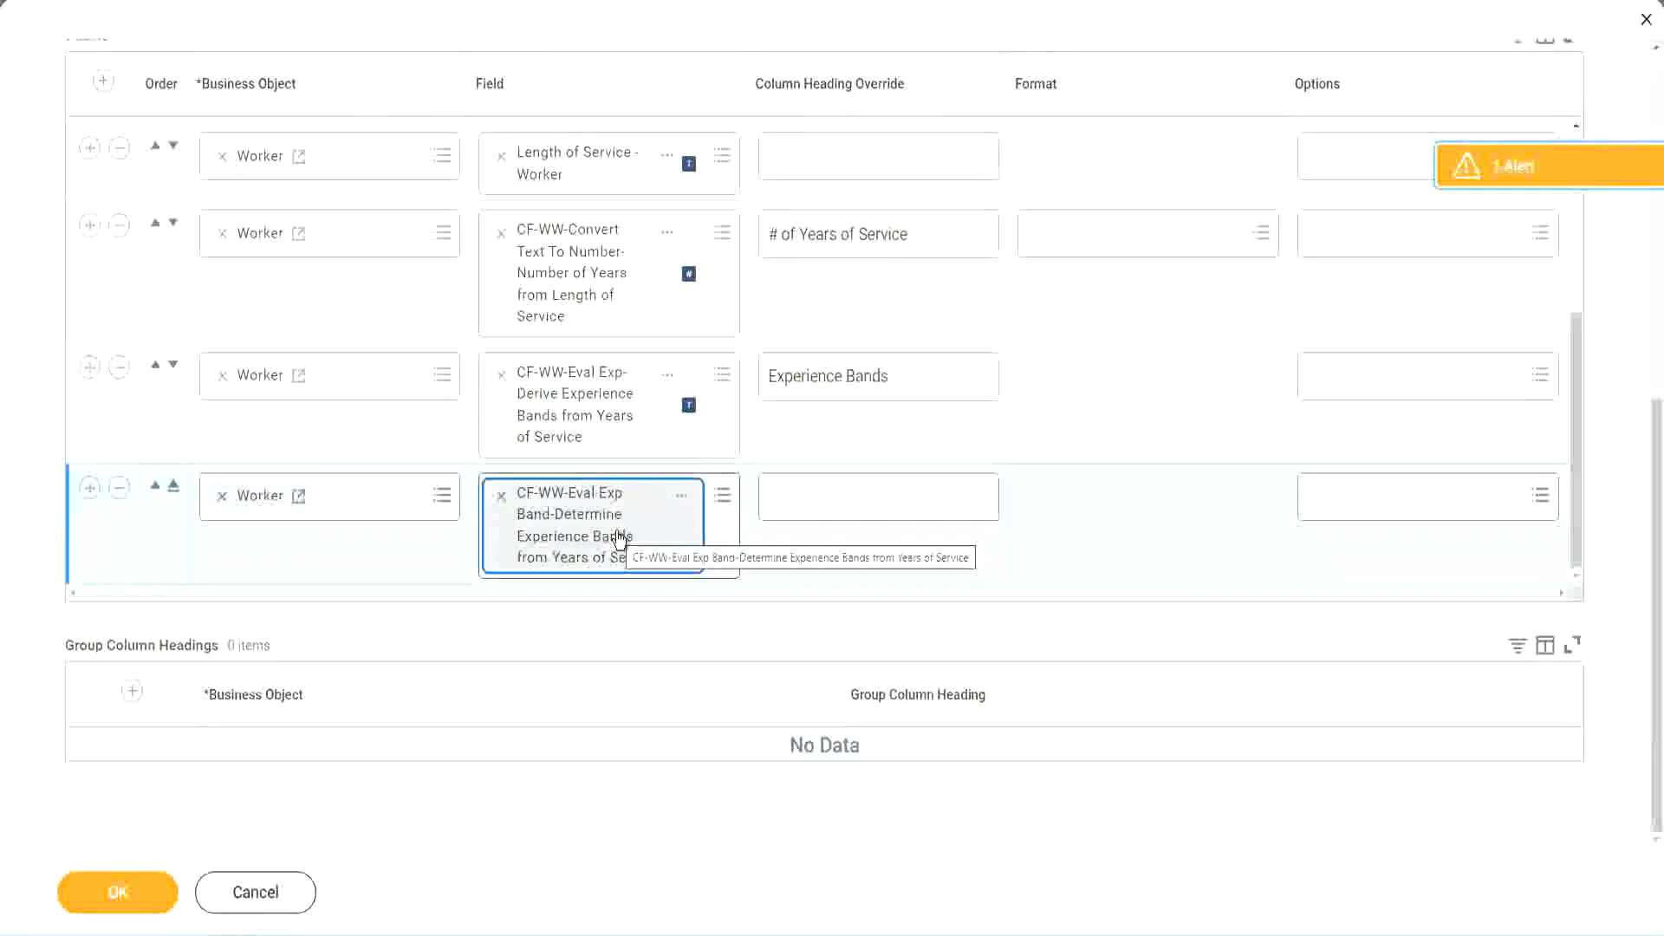
Reuse the Experience Bands heading to set the new row's column heading override to "Experience Bands (Eval Exp Bands)".
{"action": "left_click", "coordinate": [915, 376]}
{"action": "key", "text": "ctrl+c"}
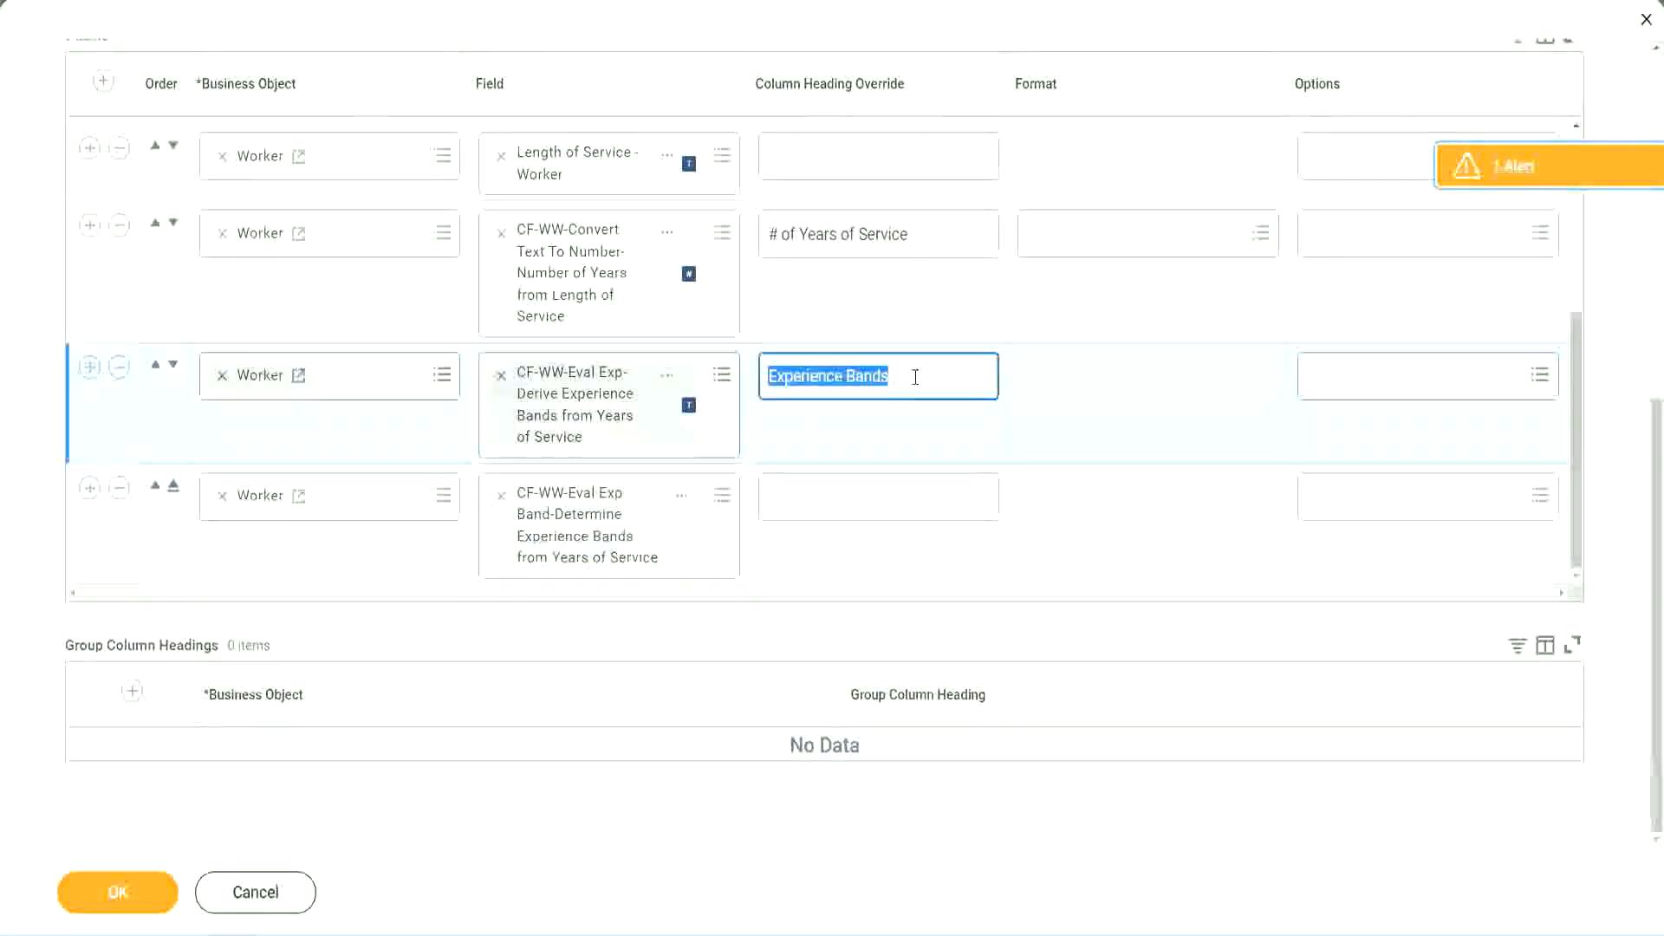
{"action": "left_click", "coordinate": [808, 495]}
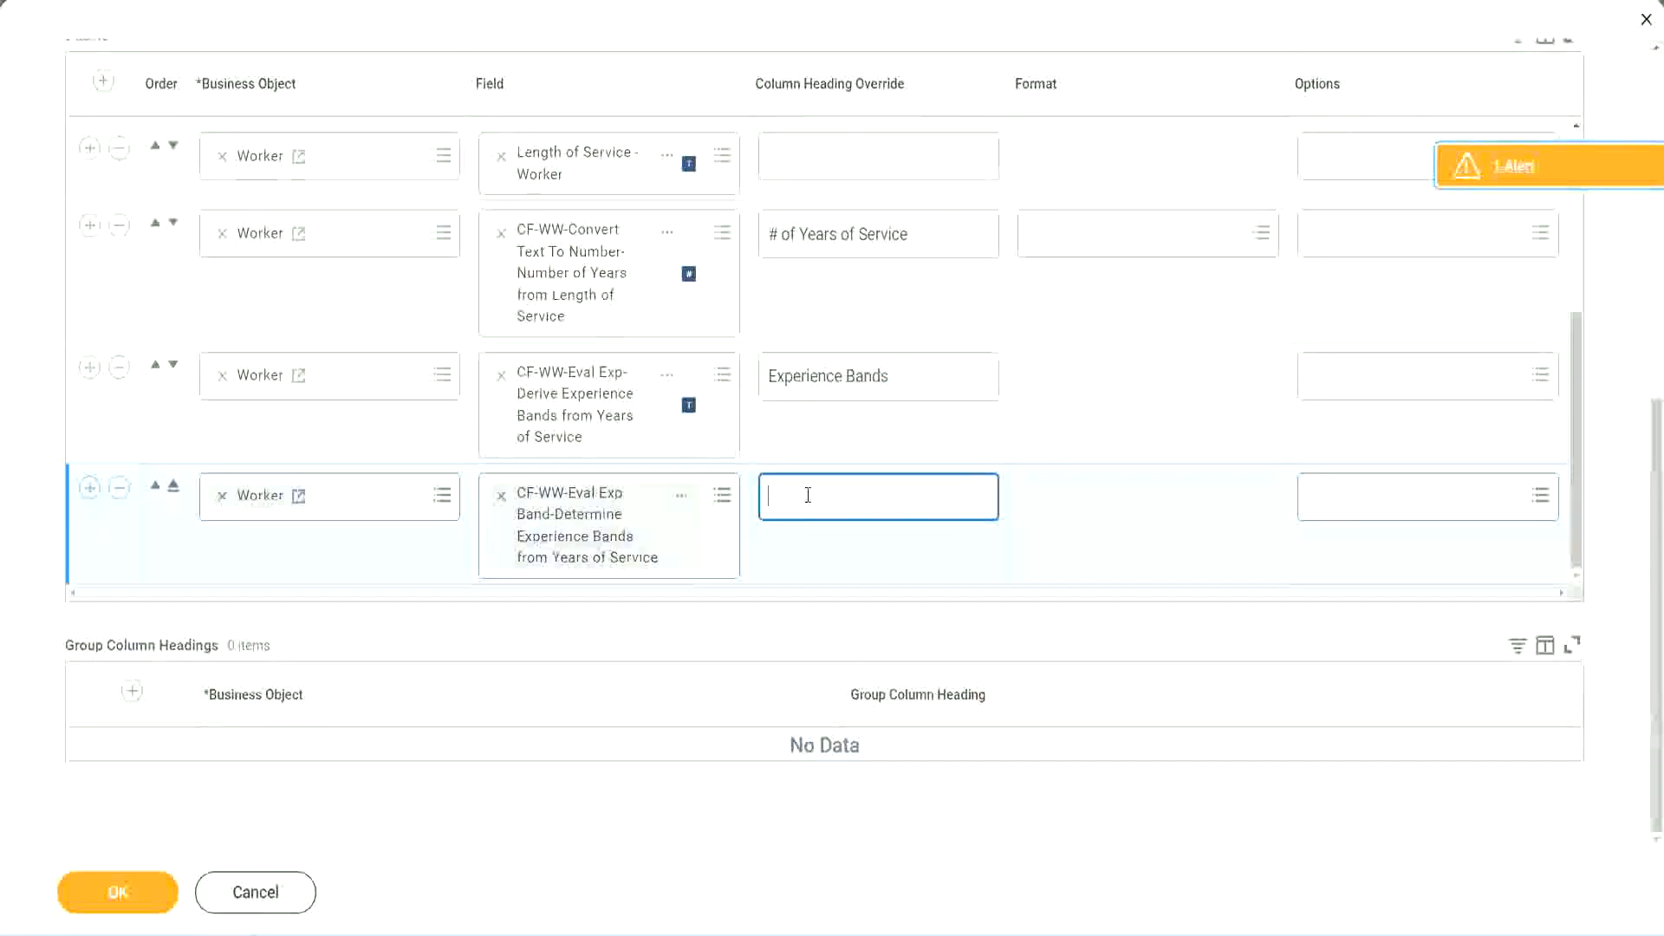
{"action": "key", "text": "ctrl+v"}
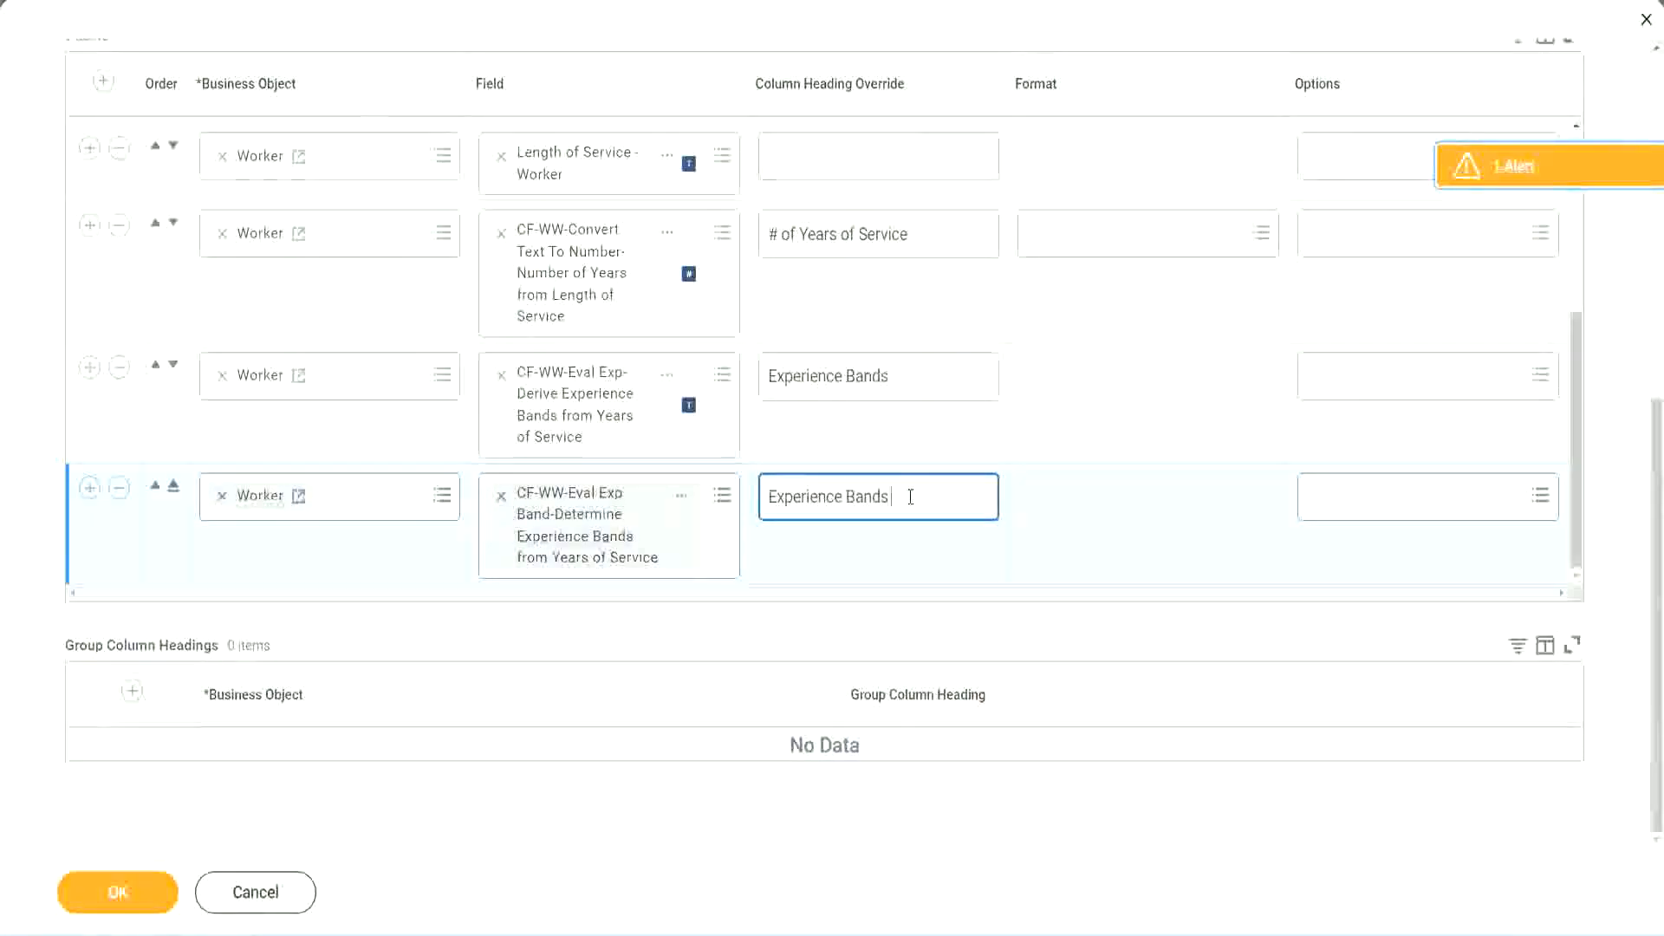
{"action": "type", "text": "(Eval E"}
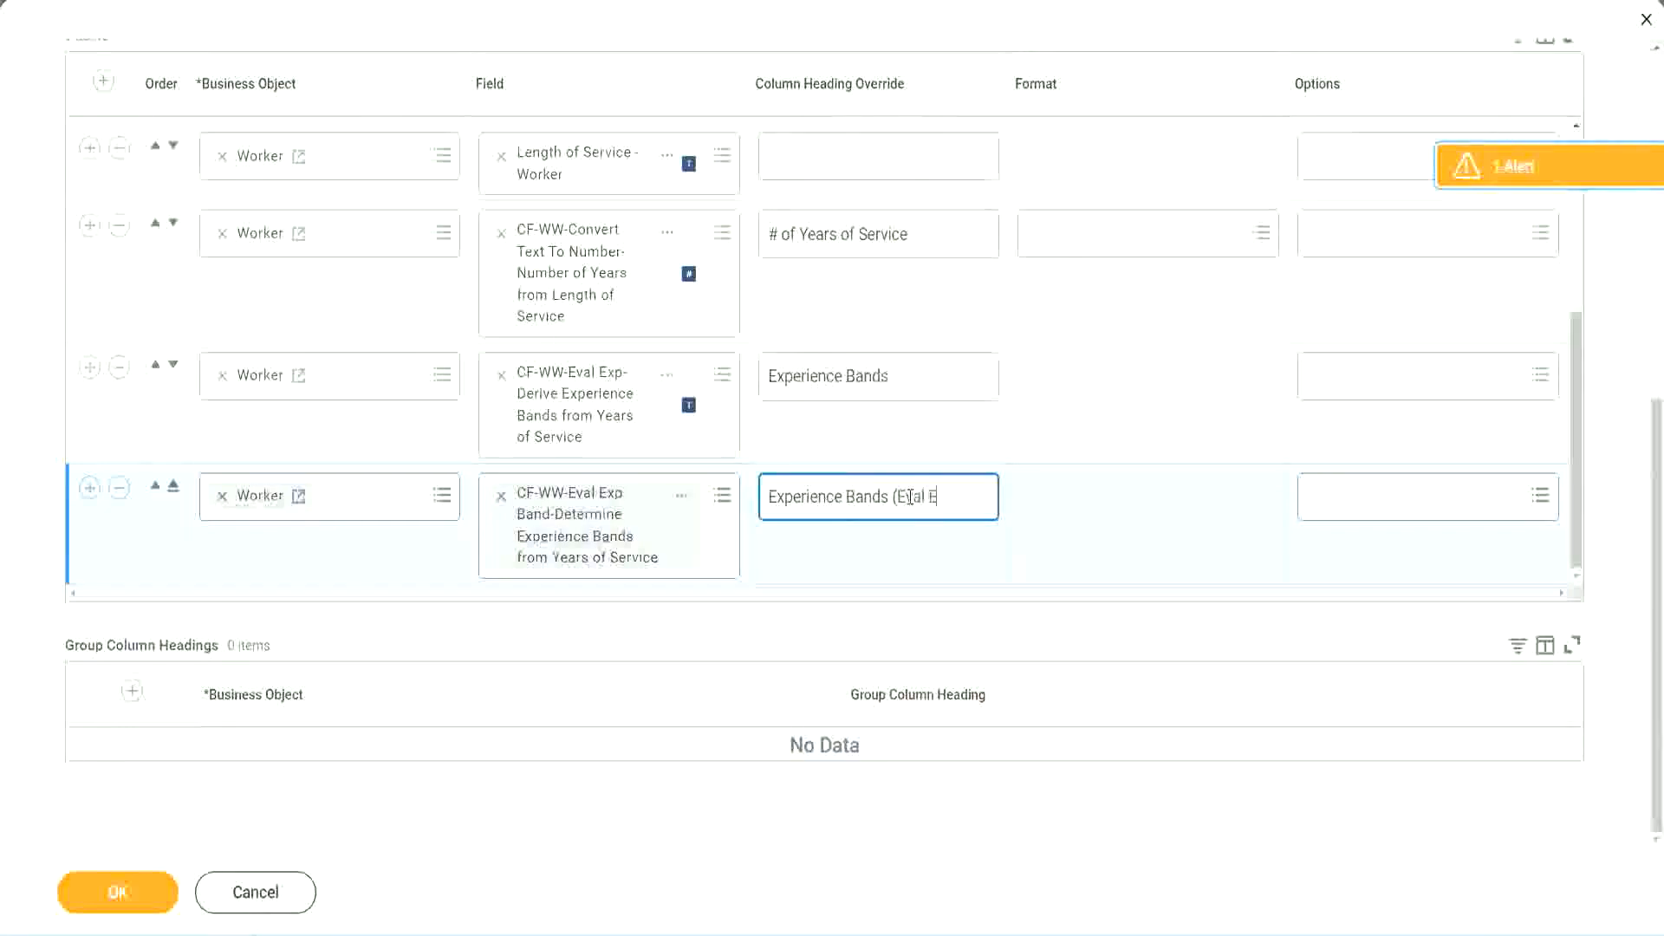
{"action": "type", "text": "xp Bands)"}
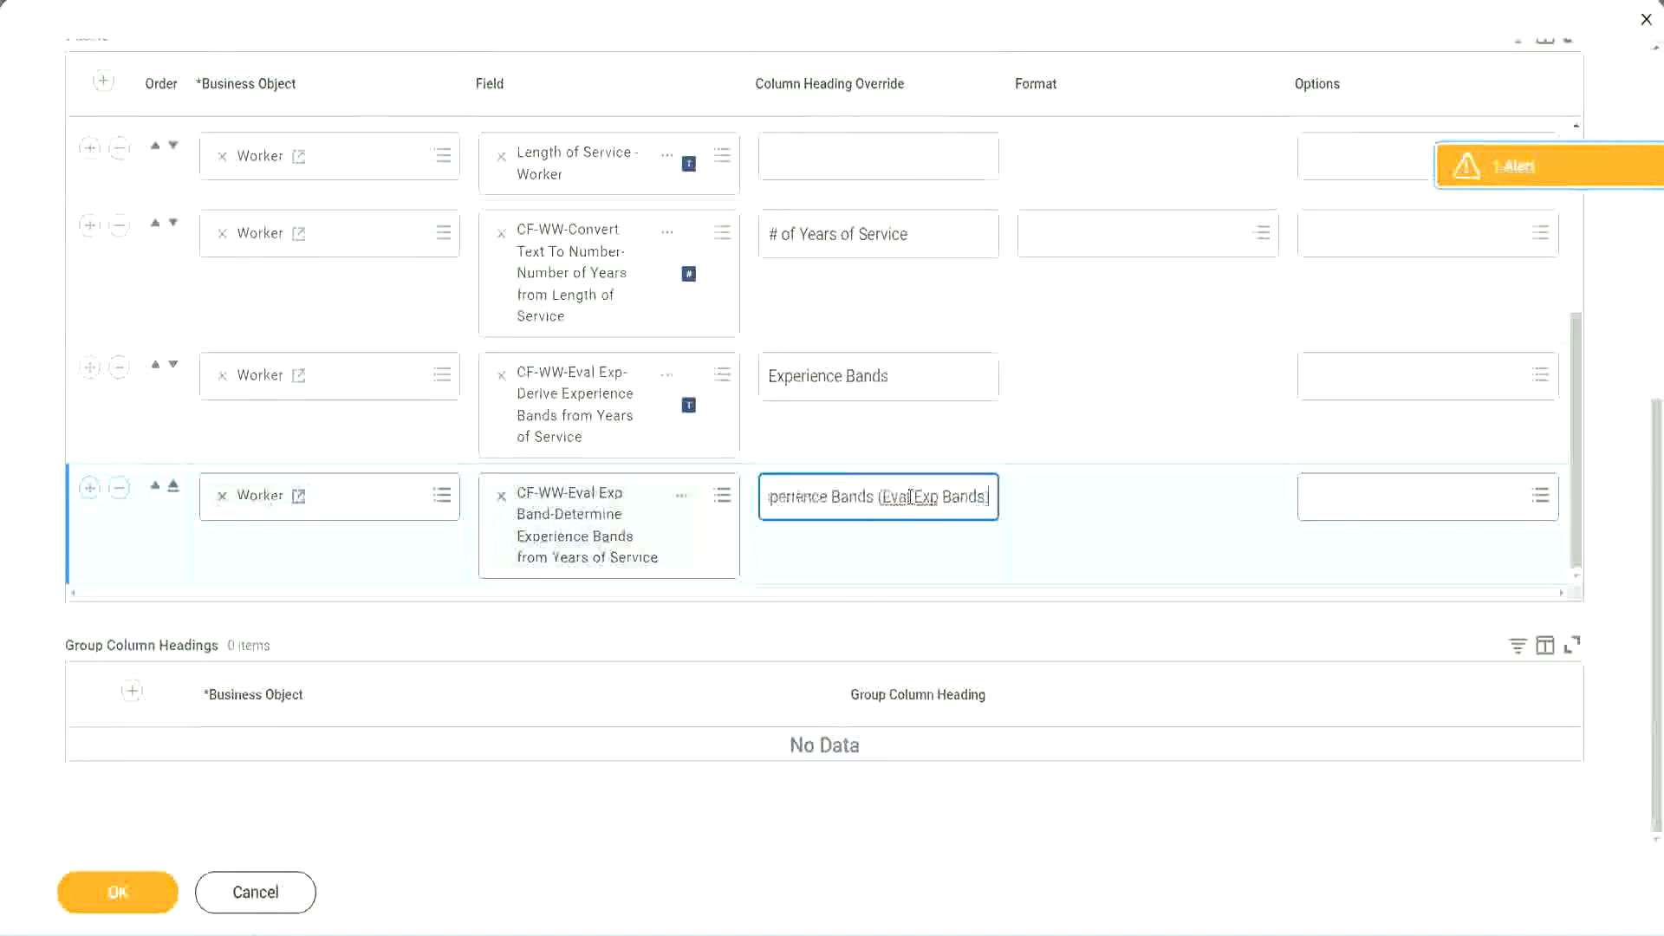
{"action": "double_click", "coordinate": [927, 497]}
{"action": "left_click", "coordinate": [958, 485]}
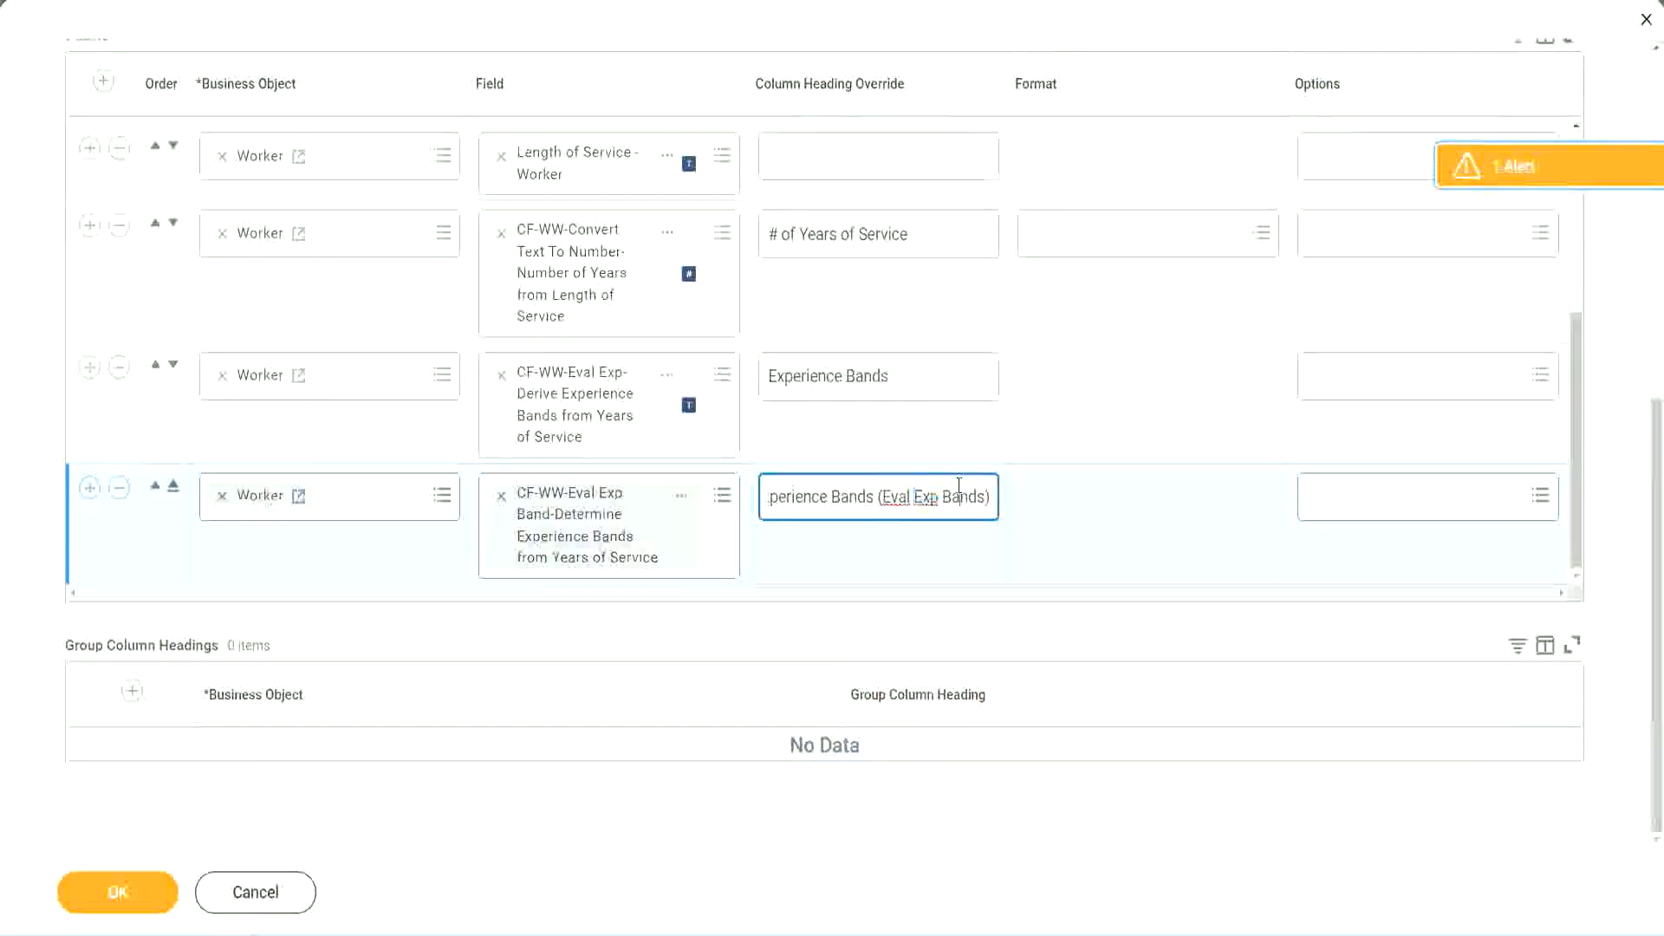
Save the changes to the WW Employee Details report and run it.
{"action": "left_click", "coordinate": [128, 897]}
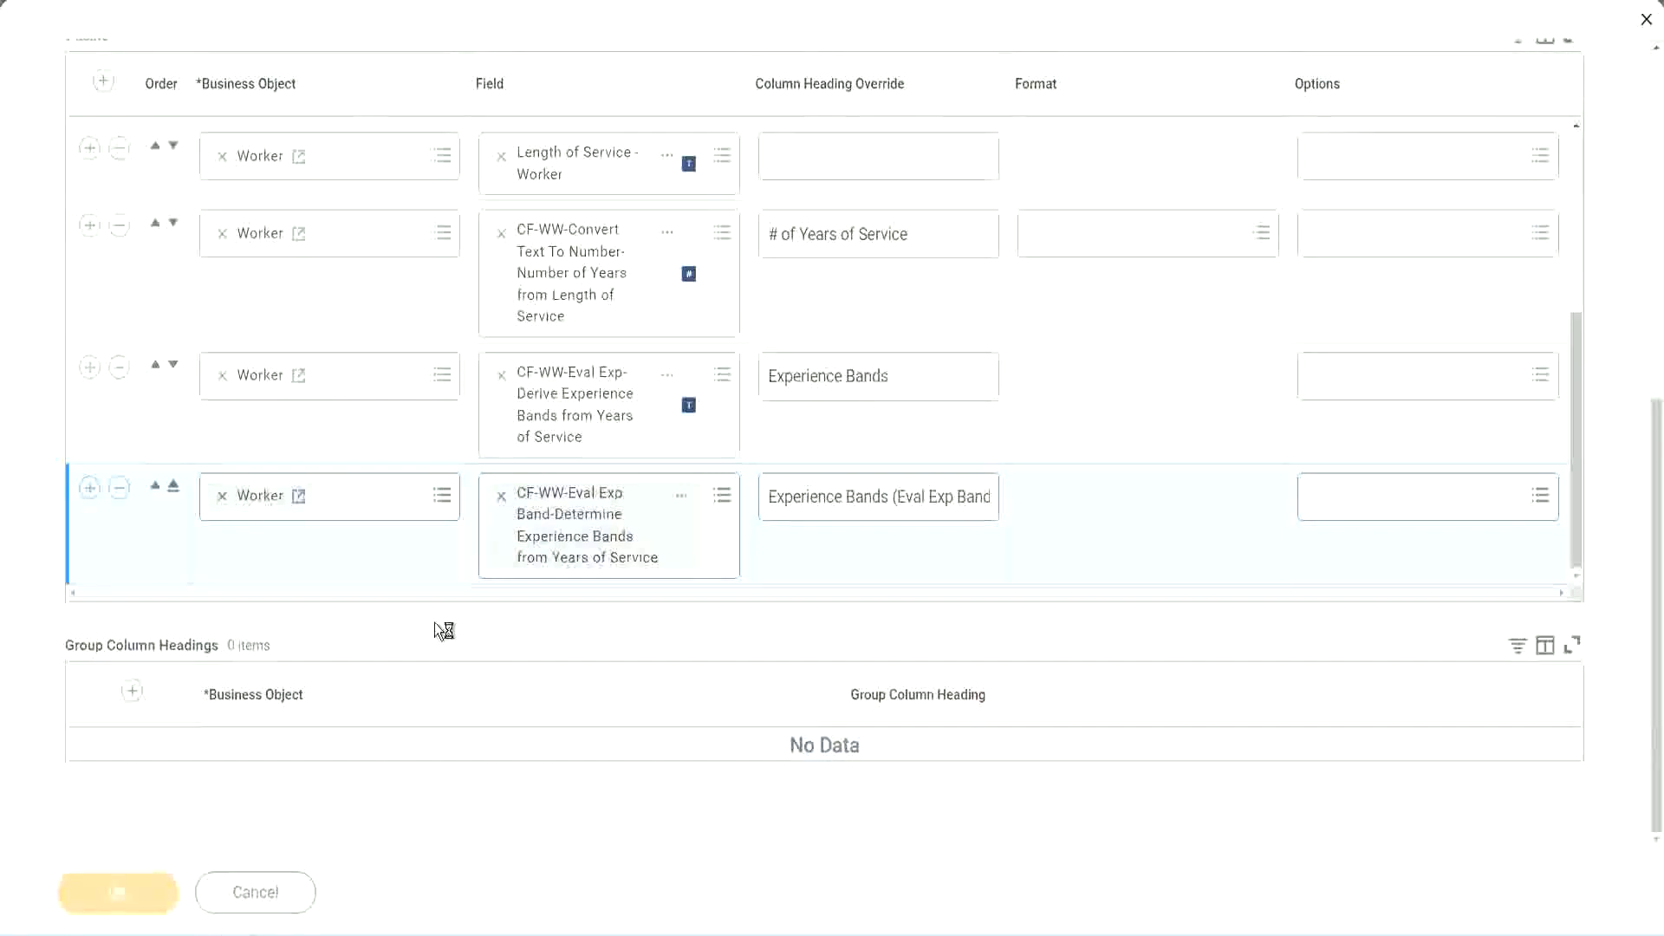
{"action": "left_click", "coordinate": [178, 877]}
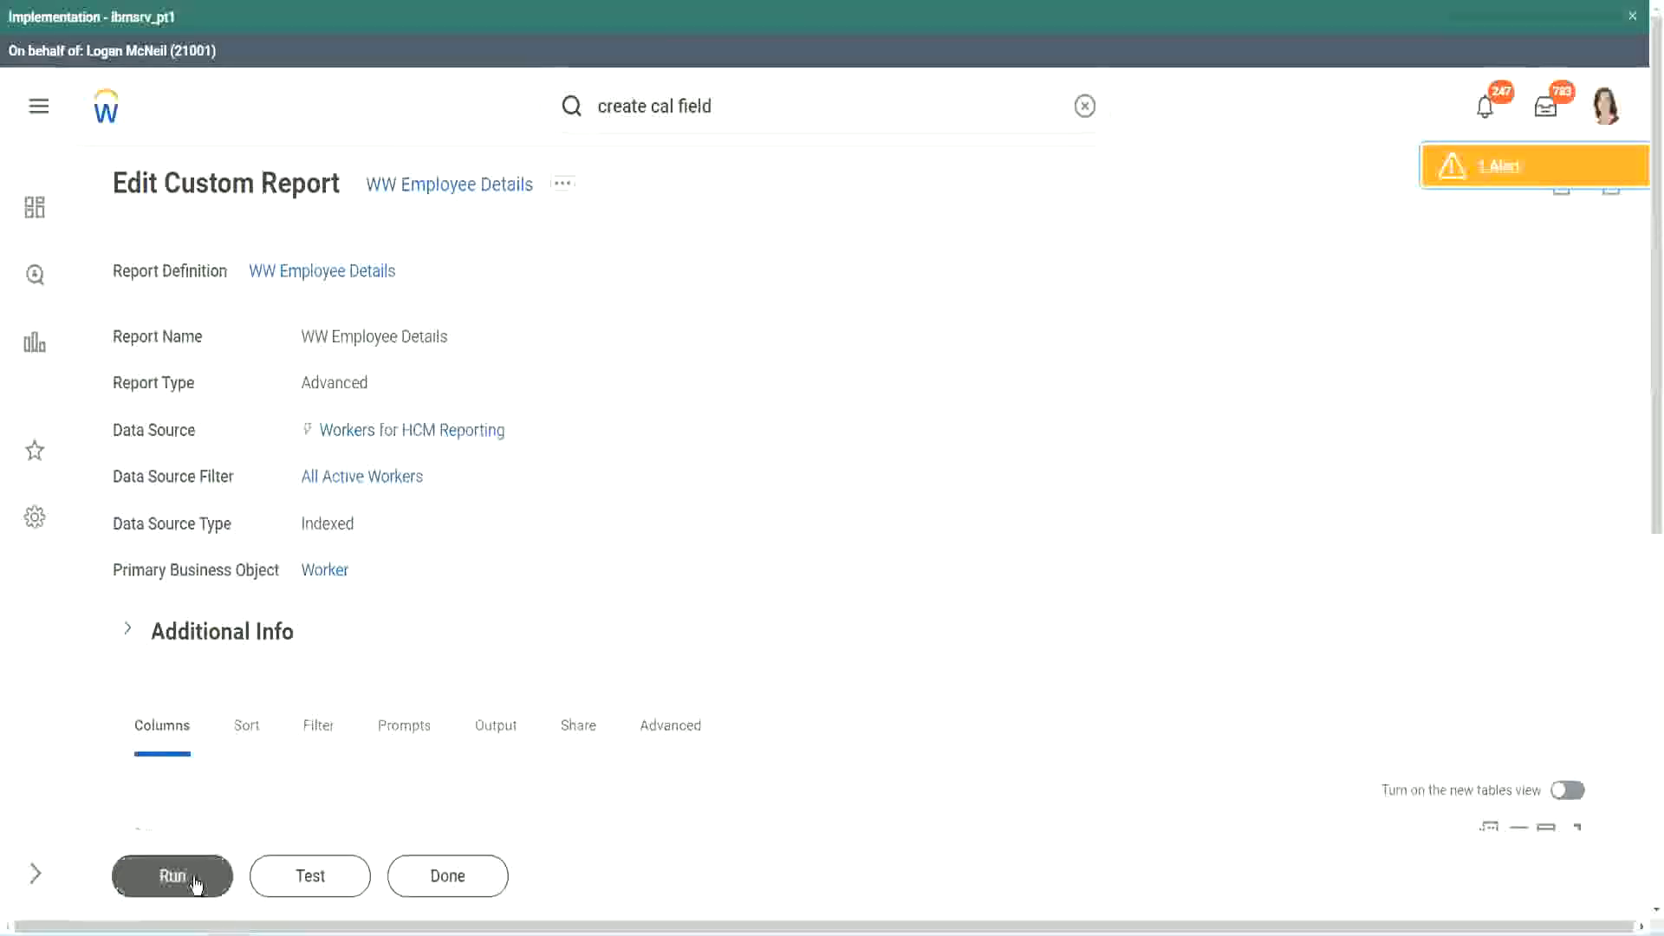